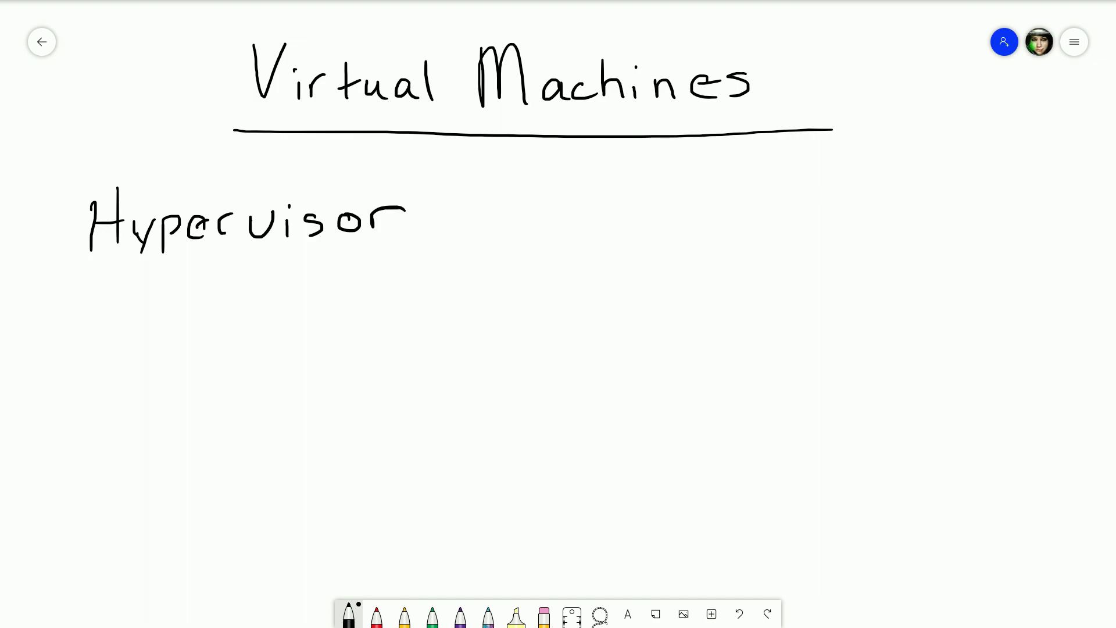
- Handwrite "Hosted - Easy" in black ink beneath the Virtual Machines heading
drag(117, 283, 212, 319)
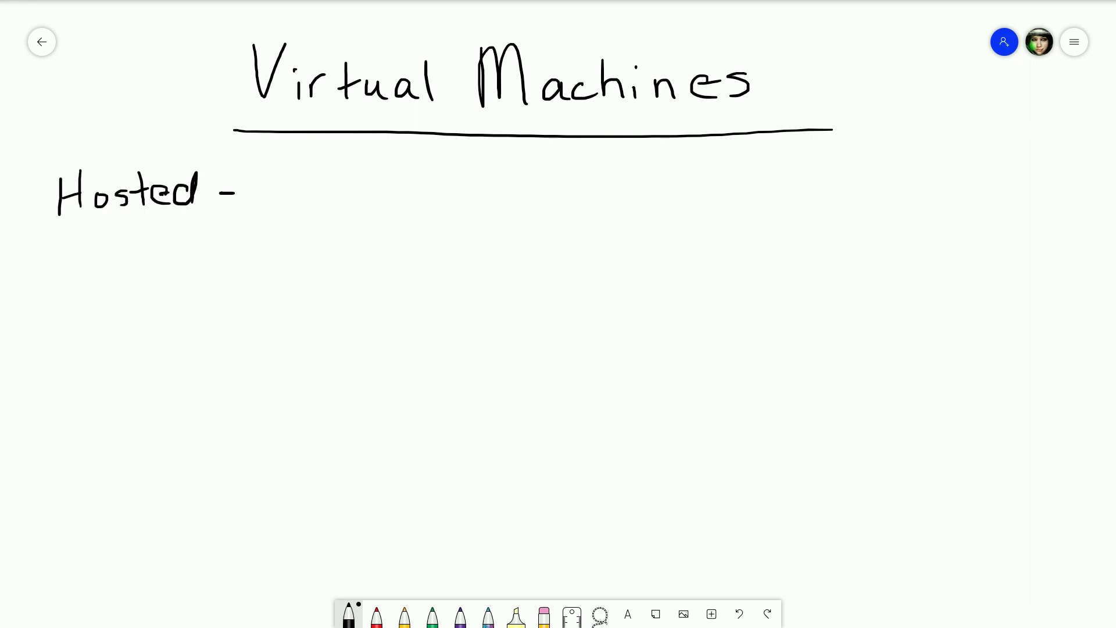
drag(314, 171, 286, 206)
drag(296, 188, 321, 187)
drag(293, 205, 364, 205)
drag(393, 183, 403, 201)
drag(423, 179, 402, 219)
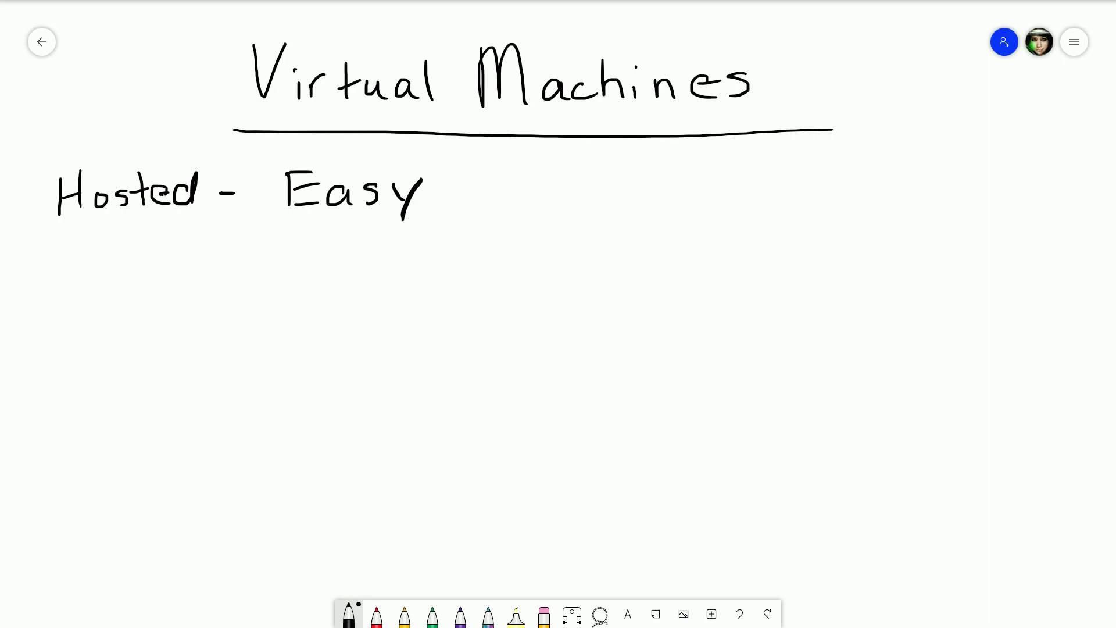
- Add a bracketed list under Easy with Virtualbox, VM Ware Player and Parallels (Mac), and underline Hosted in blue
mouse_move(280, 243)
mouse_down()
mouse_move(271, 380)
mouse_move(323, 244)
mouse_up()
drag(288, 304, 315, 303)
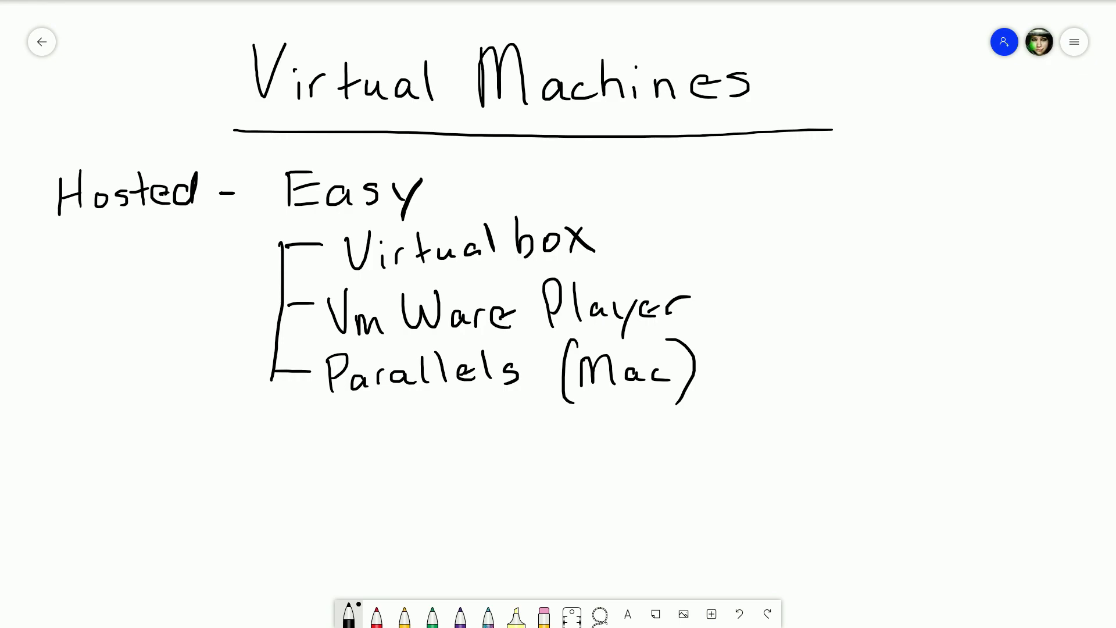
click(376, 615)
drag(38, 234, 195, 238)
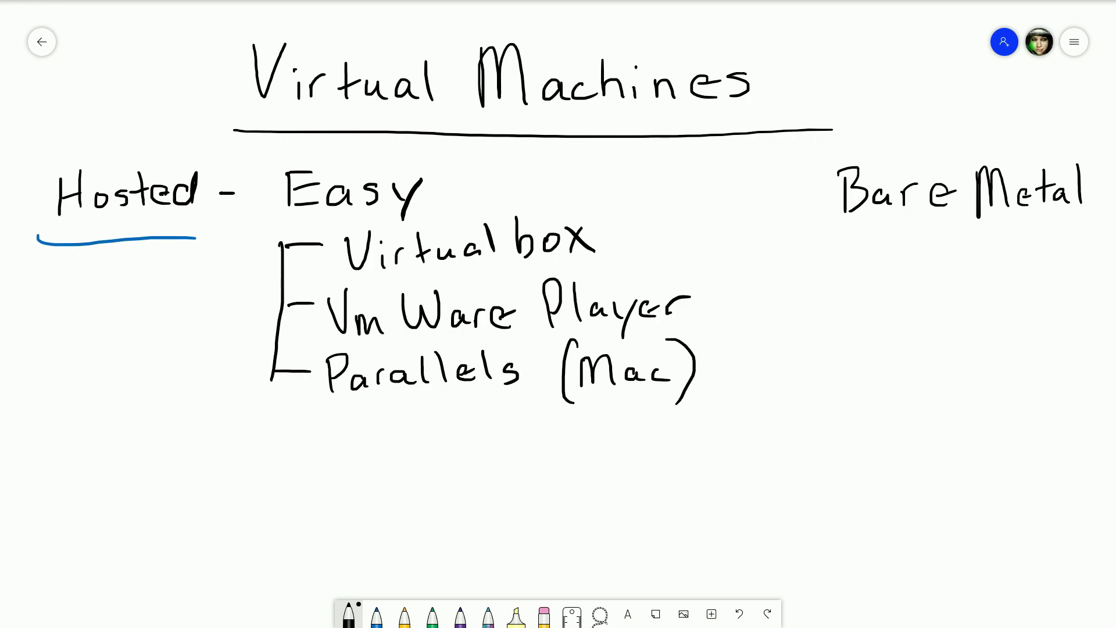
- Under Bare Metal, handwrite "Performance" and a bracketed list of Esxi, Hyper-V and KVM, and circle the list
drag(825, 263, 1080, 265)
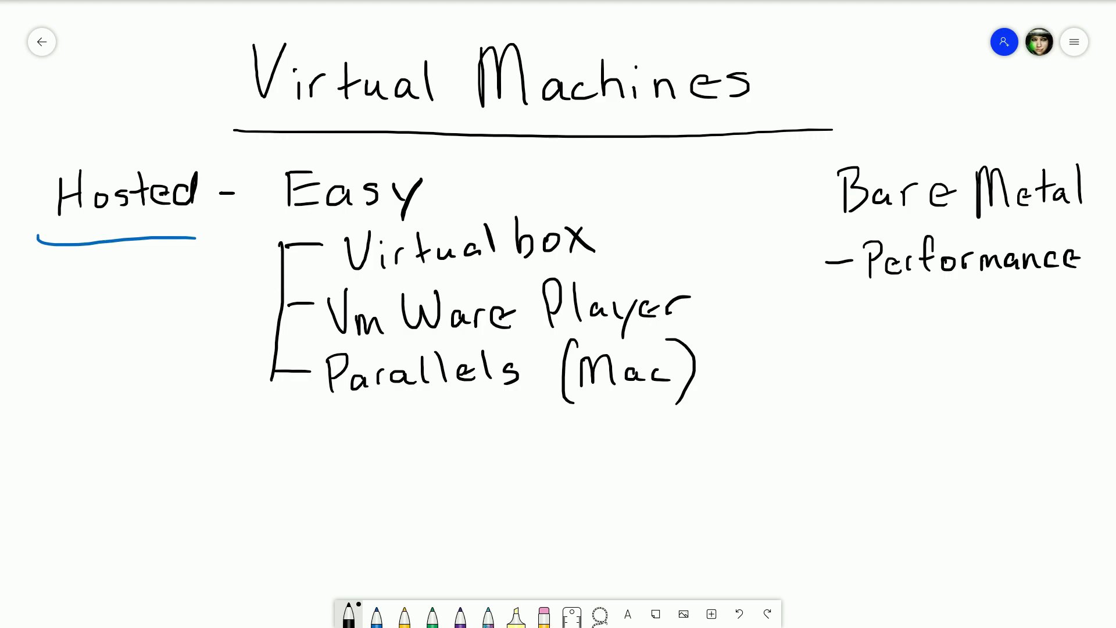
drag(854, 339, 847, 422)
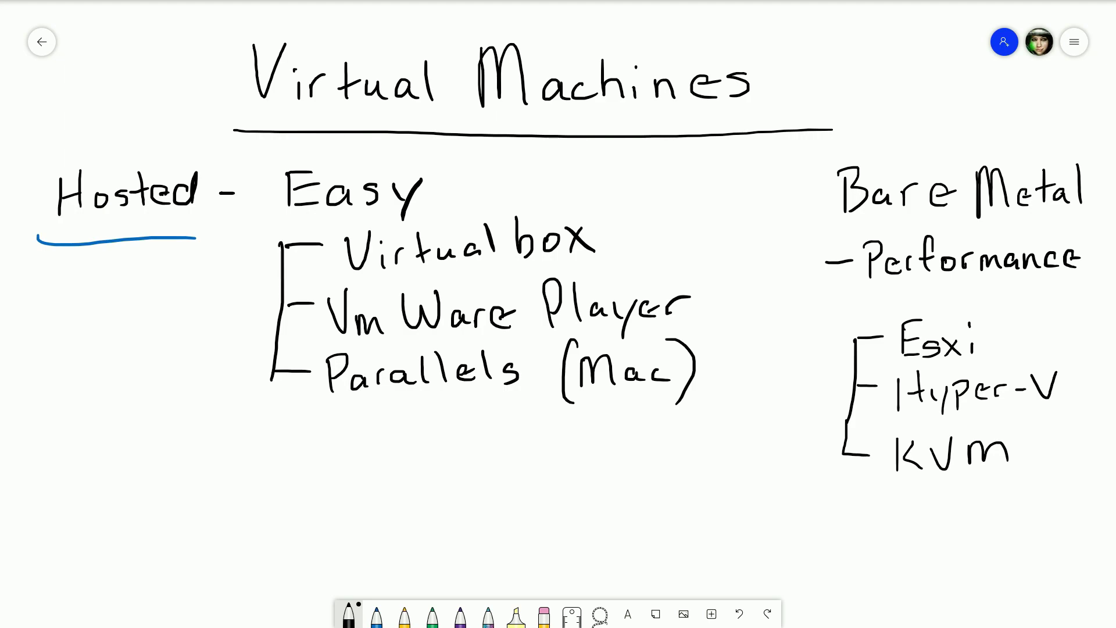
mouse_move(1017, 310)
mouse_down()
mouse_move(866, 325)
mouse_move(1075, 456)
mouse_move(974, 289)
mouse_up()
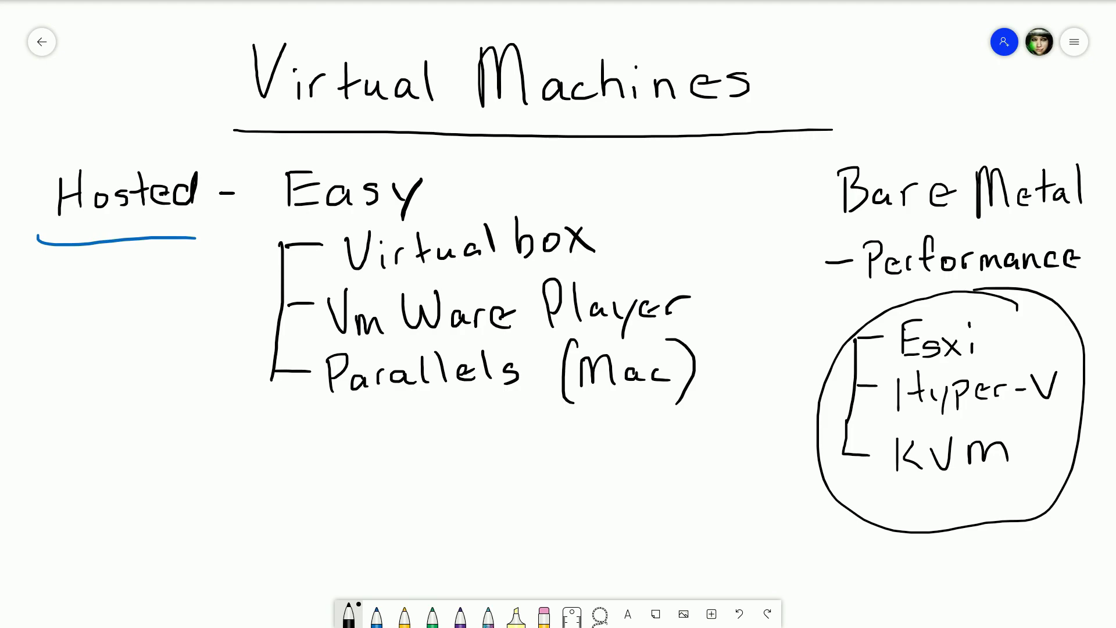
drag(888, 420, 1051, 412)
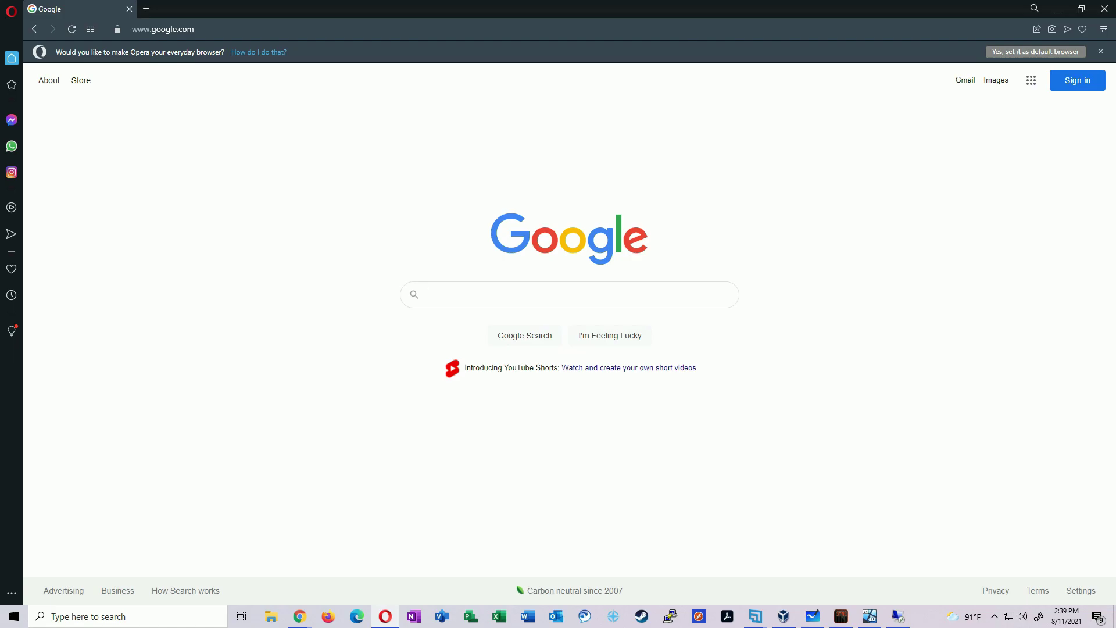
click(631, 290)
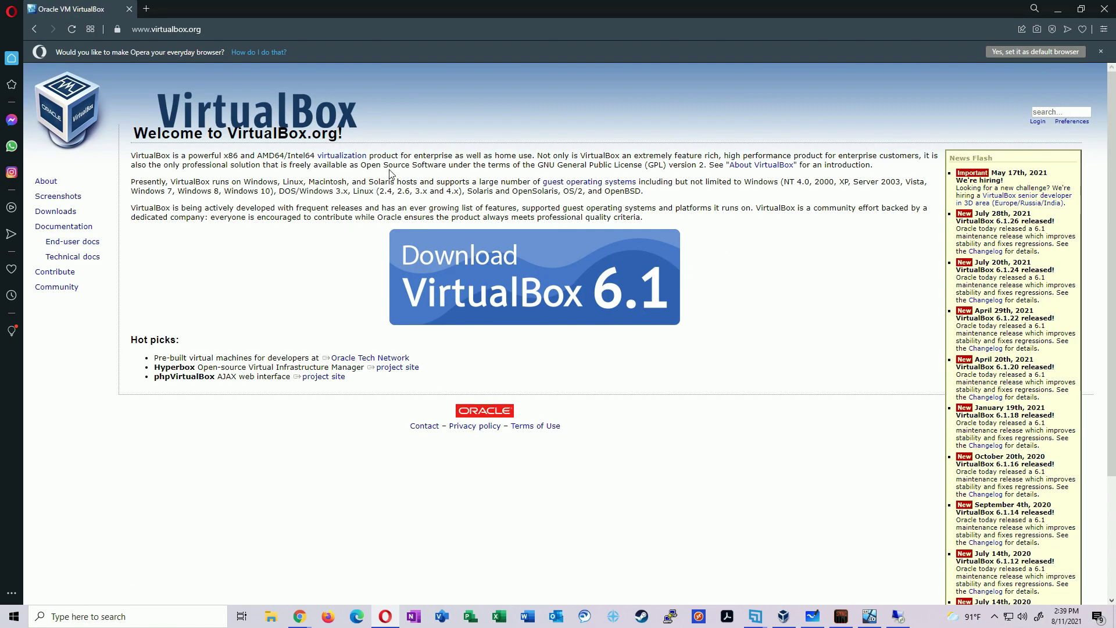
click(56, 211)
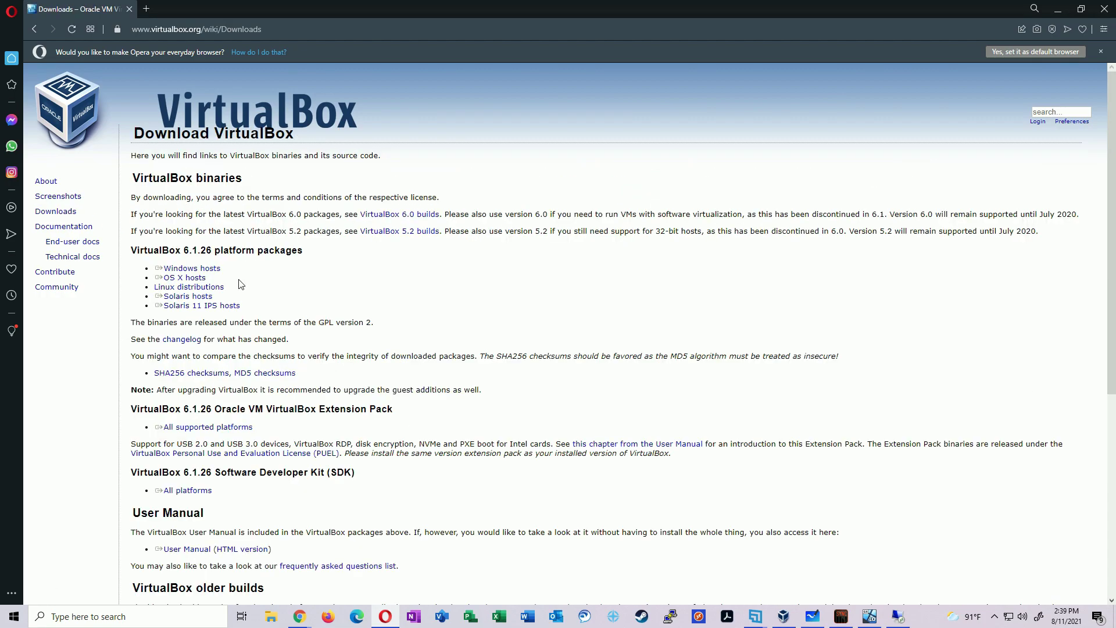
drag(238, 283, 116, 294)
click(307, 304)
- Open the VirtualBox 6.0 builds and request the Windows hosts package of version 6.0.24
click(397, 217)
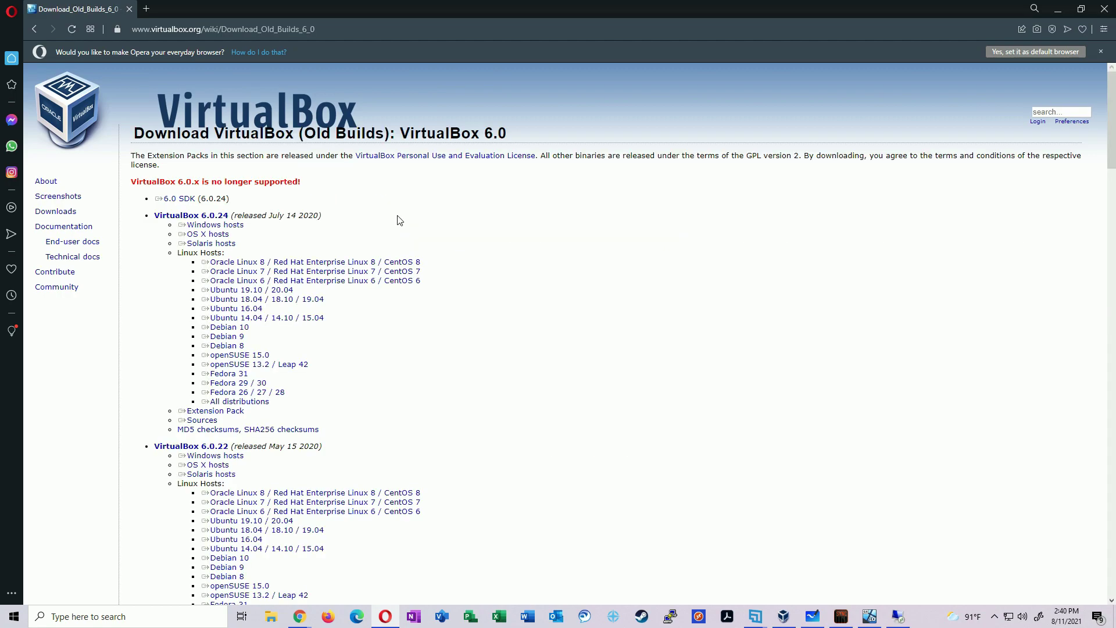
click(216, 226)
click(458, 295)
- Switch to Oracle VM VirtualBox Manager and start a new virtual machine named MyVM in the default machine folder
key(alt+Tab)
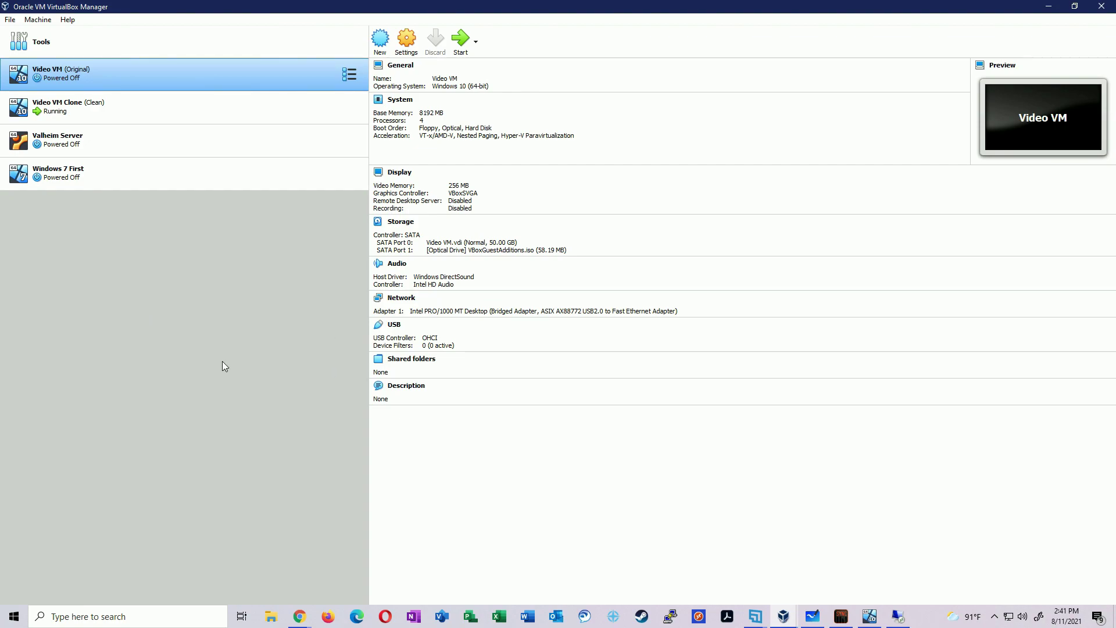
click(380, 40)
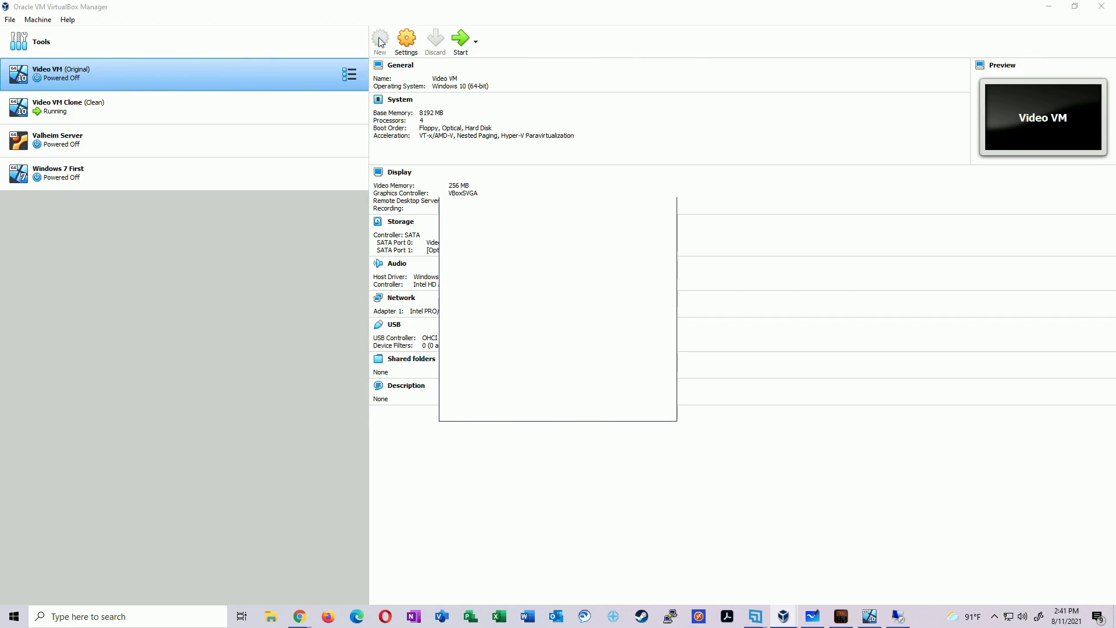
text(MyVM)
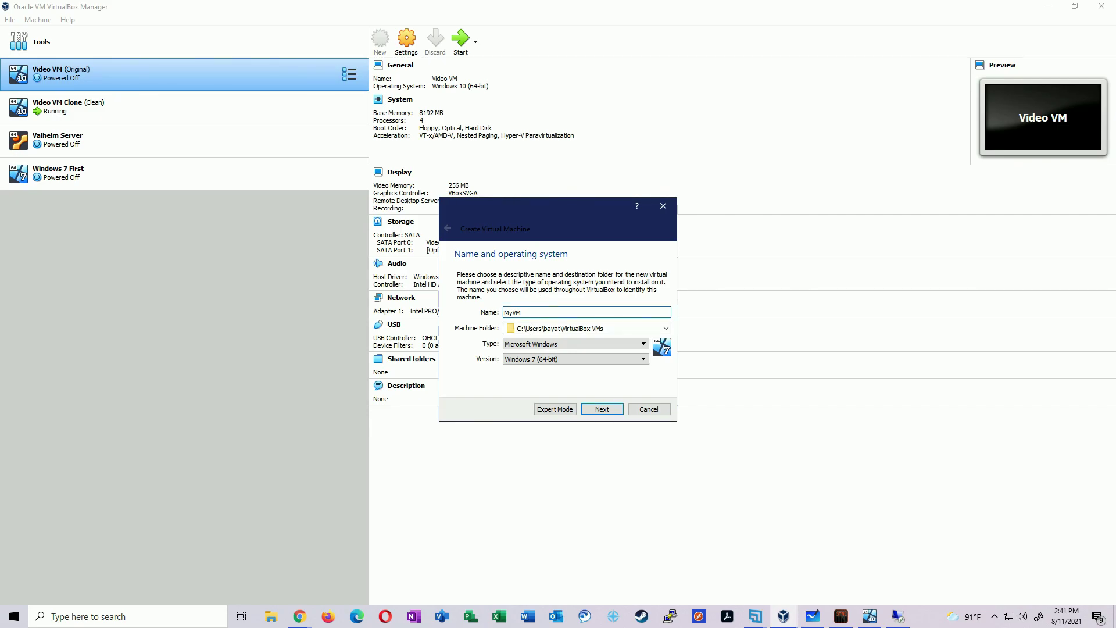
click(600, 327)
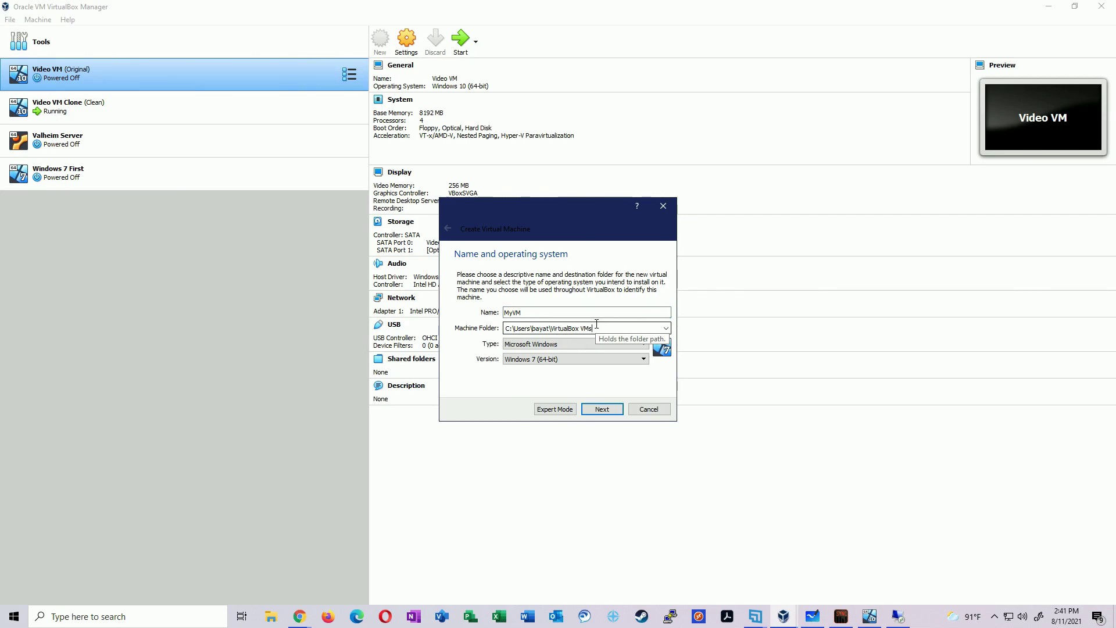
- Set the new machine's type to Microsoft Windows and its version to Windows 10 (64-bit), and continue to the memory size
click(534, 344)
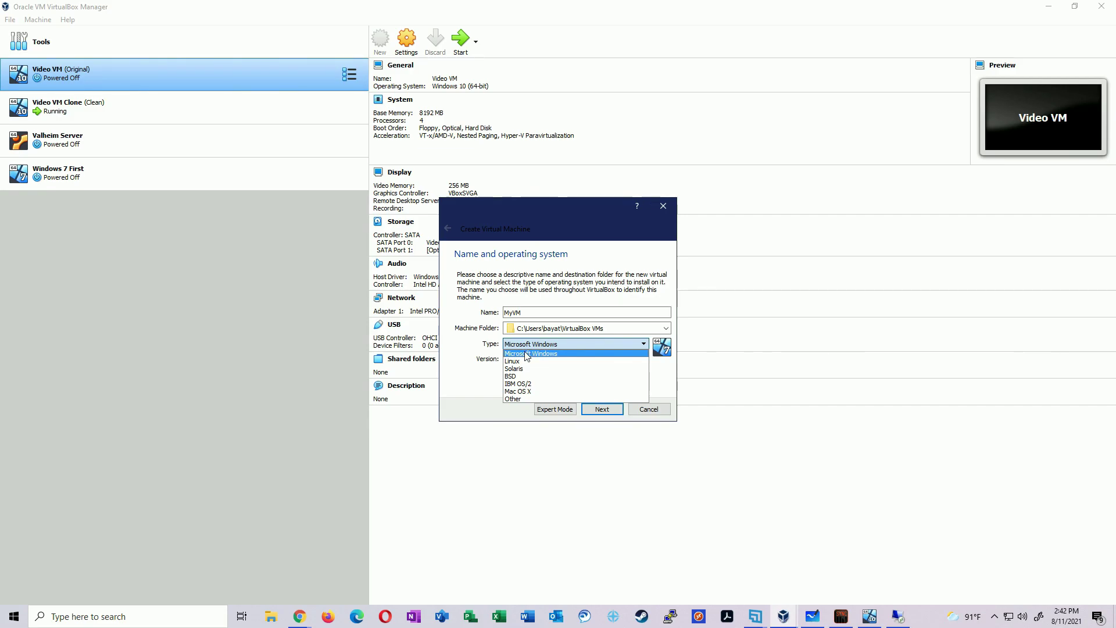
click(530, 353)
click(572, 359)
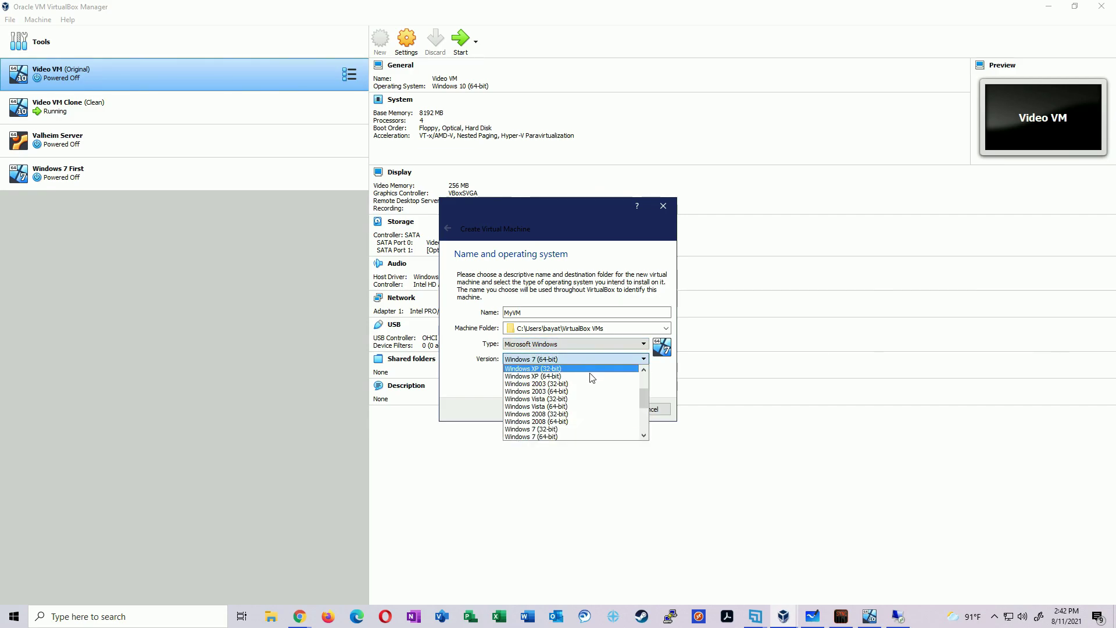
drag(643, 395, 642, 421)
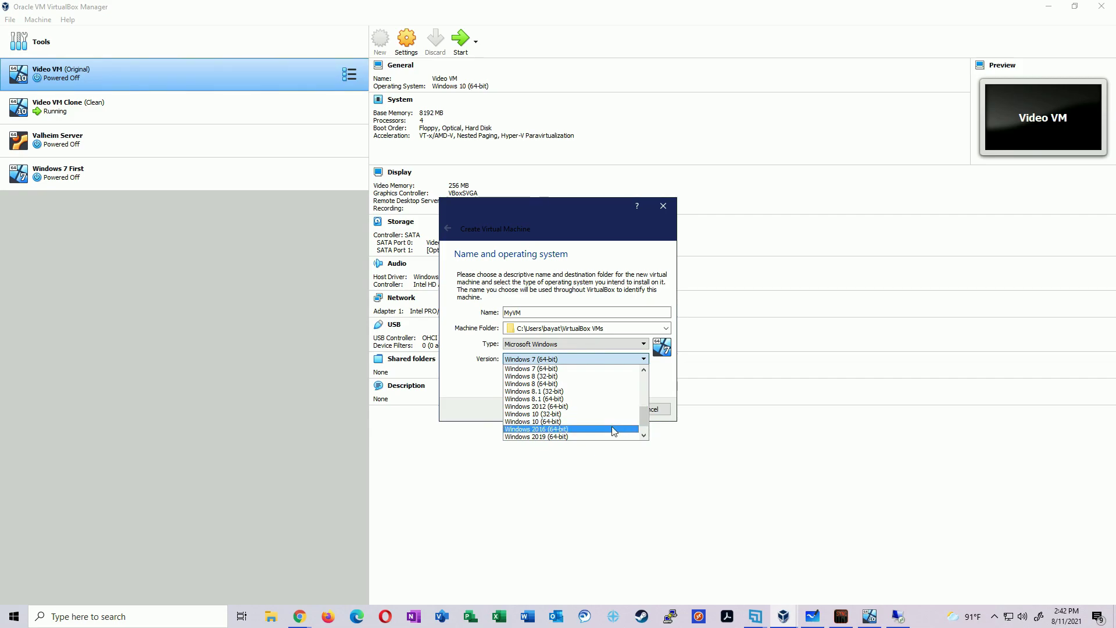
click(535, 421)
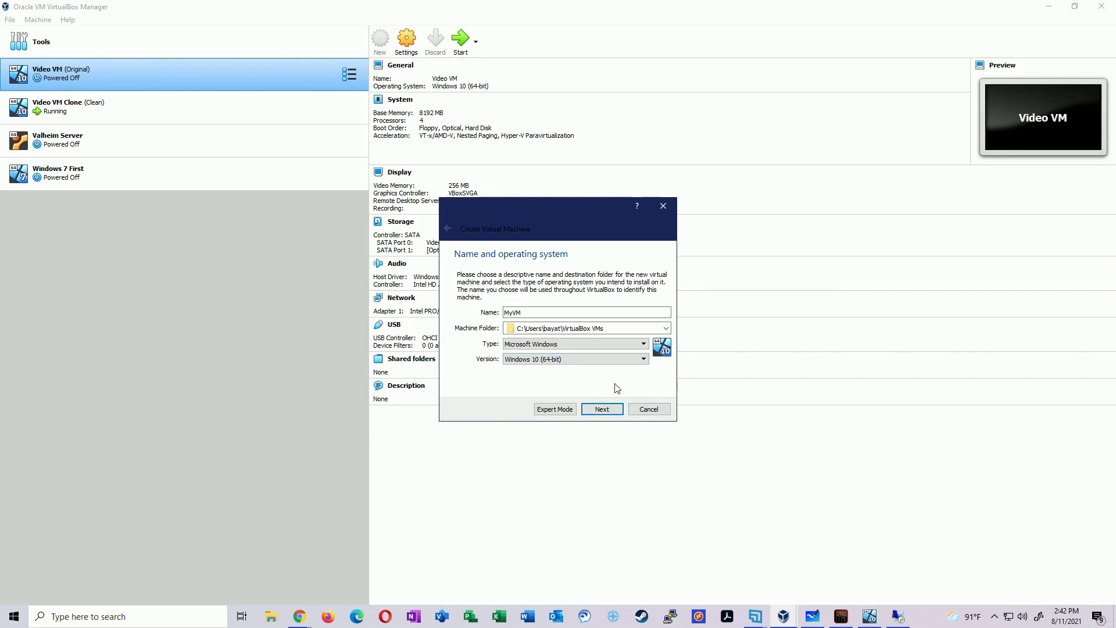
click(606, 407)
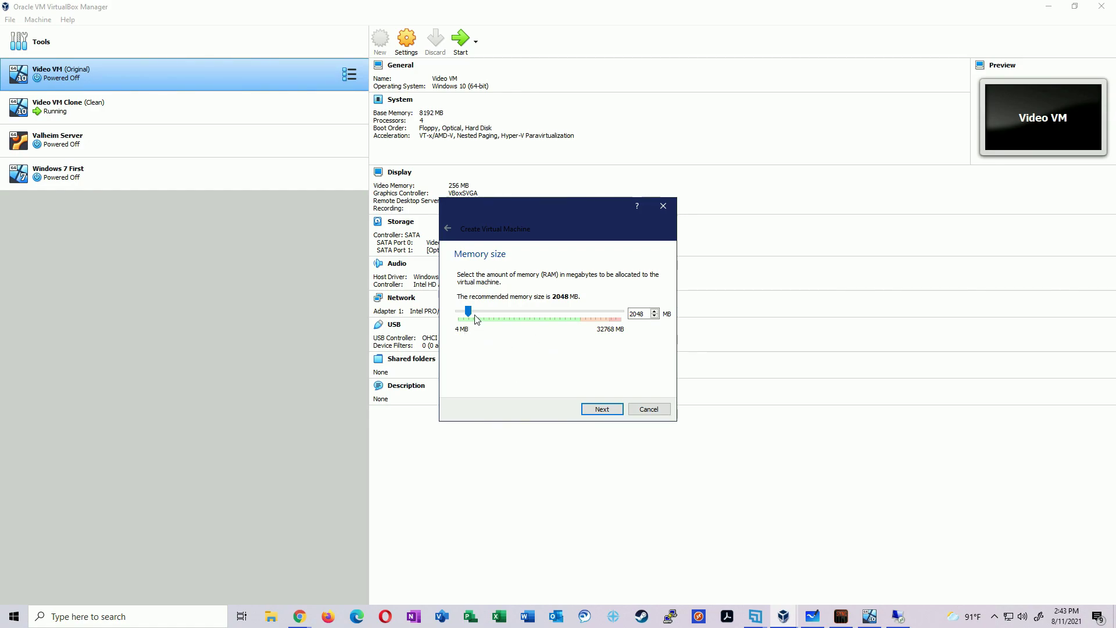
- Set the new machine's memory size to 8192 MB and continue to the hard disk options
drag(468, 312, 560, 314)
drag(560, 313, 475, 319)
drag(475, 313, 478, 312)
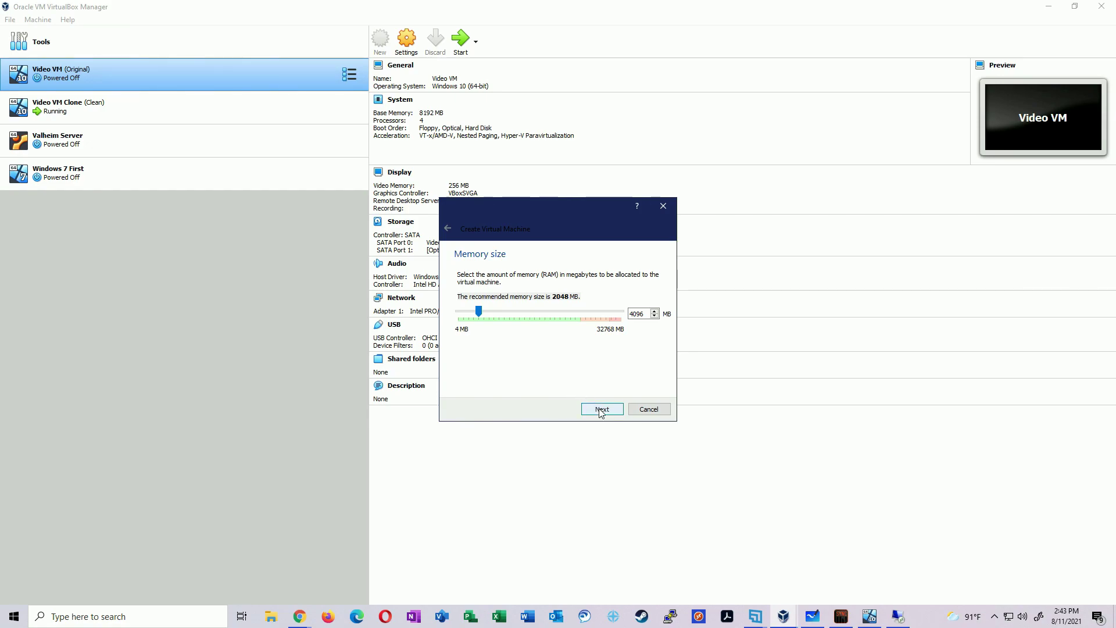
drag(480, 312, 498, 312)
click(597, 408)
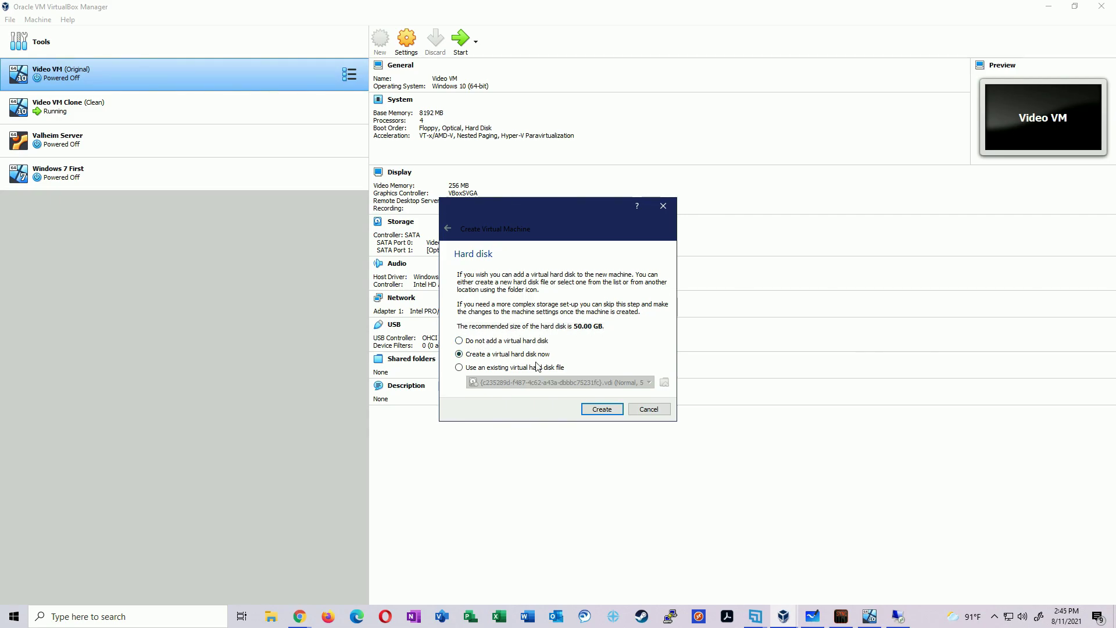
- Compare the hard disk options and choose to create a virtual hard disk now
click(495, 342)
click(499, 368)
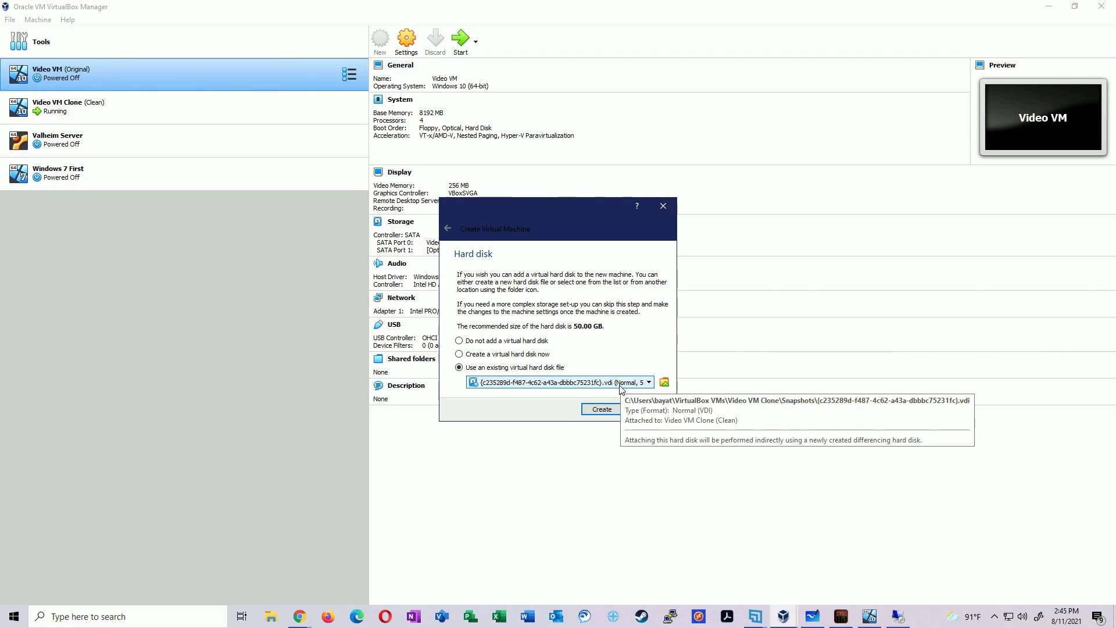
click(487, 355)
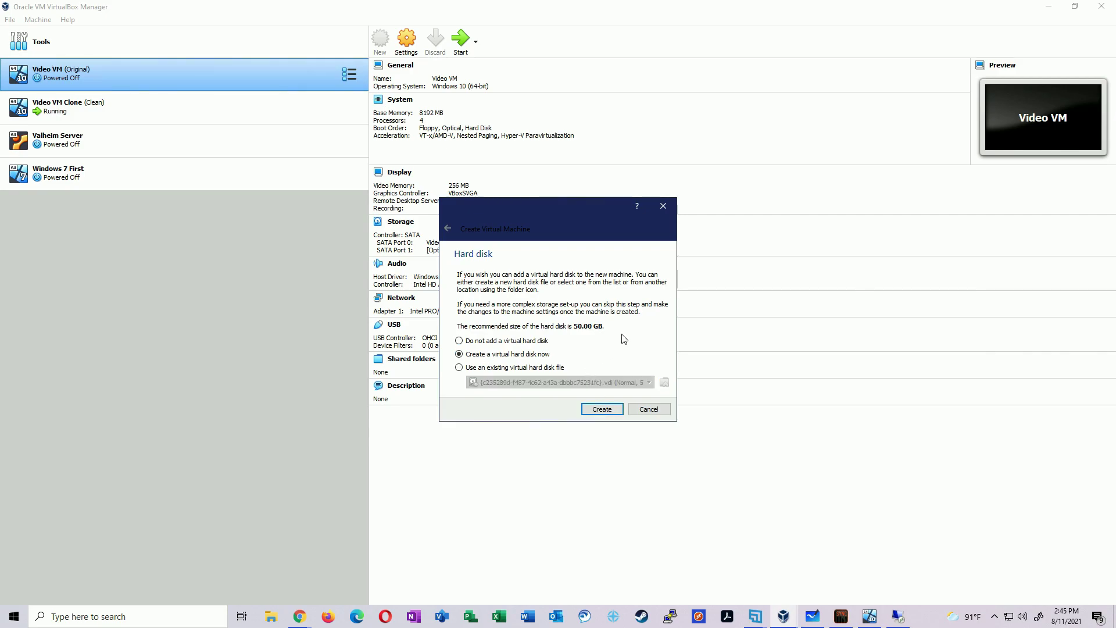
click(601, 410)
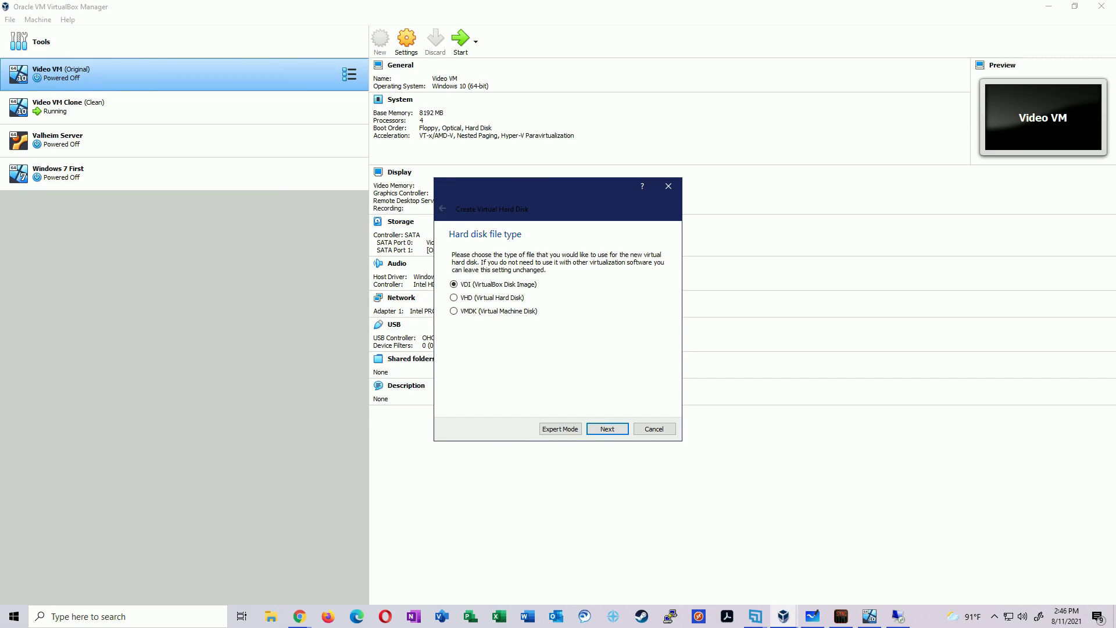
- Create the virtual hard disk as a dynamically allocated VDI file of 50.00 GB
click(606, 428)
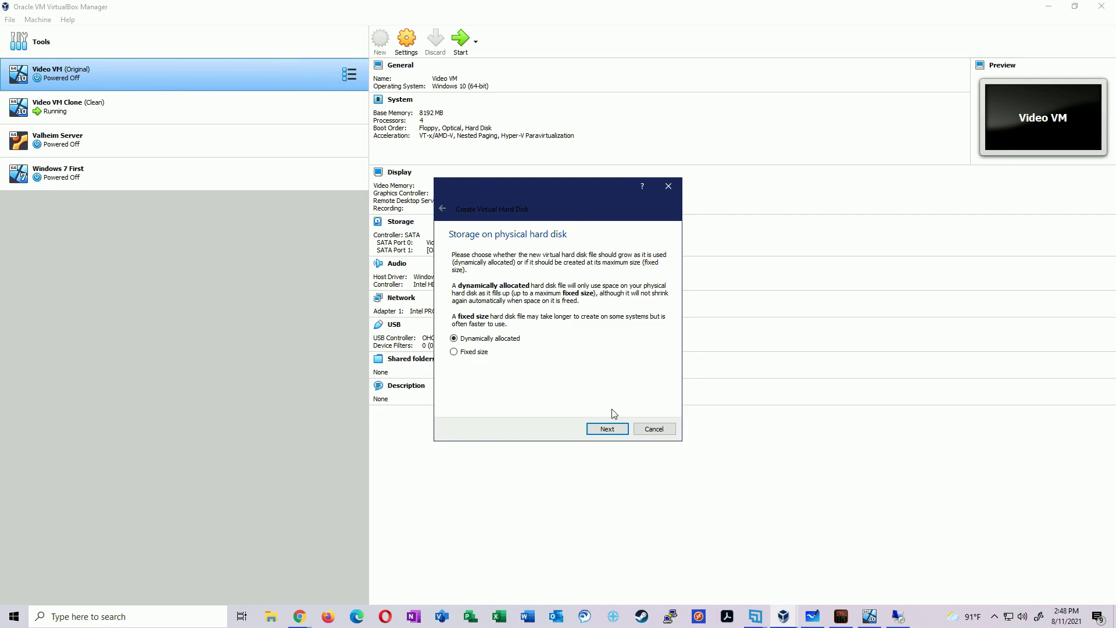
click(608, 429)
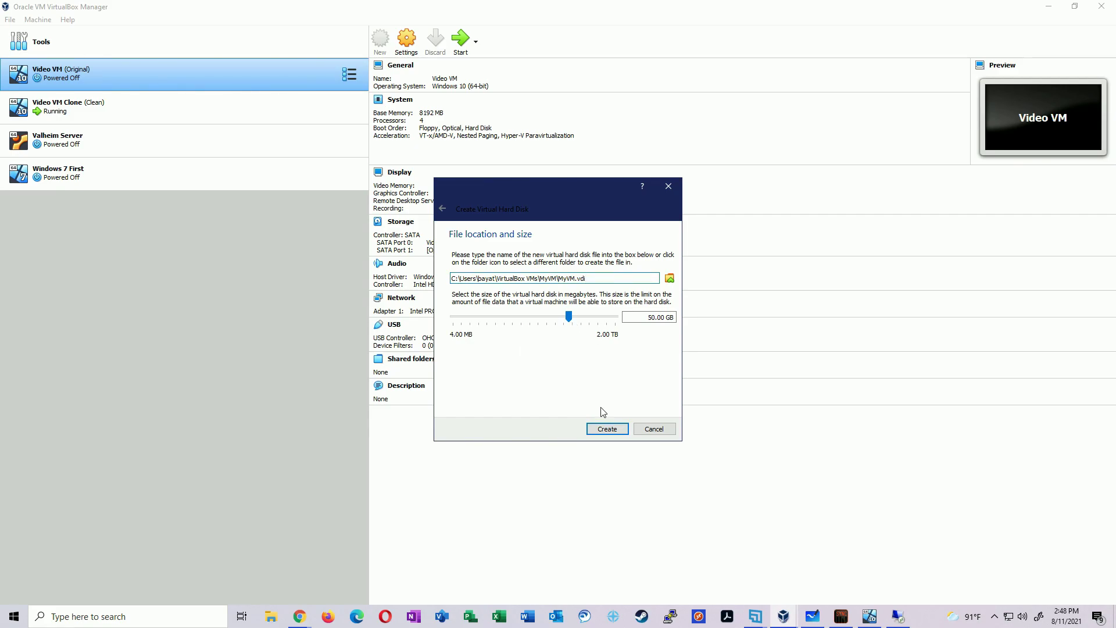
click(607, 429)
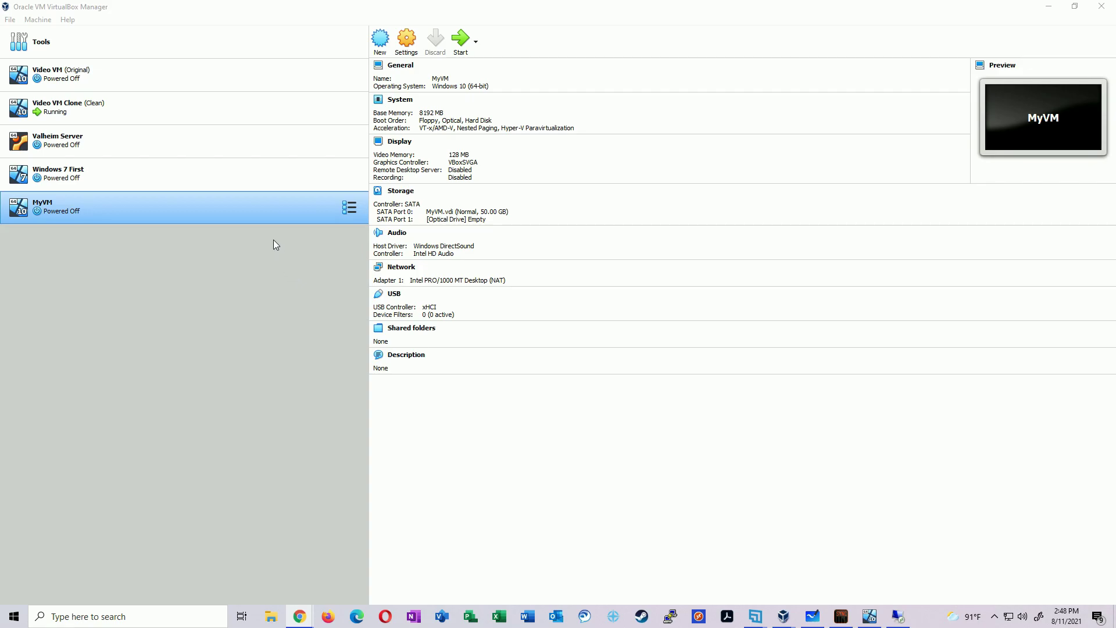
- Set the number of processors in MyVM's system settings to 4
right_click(262, 217)
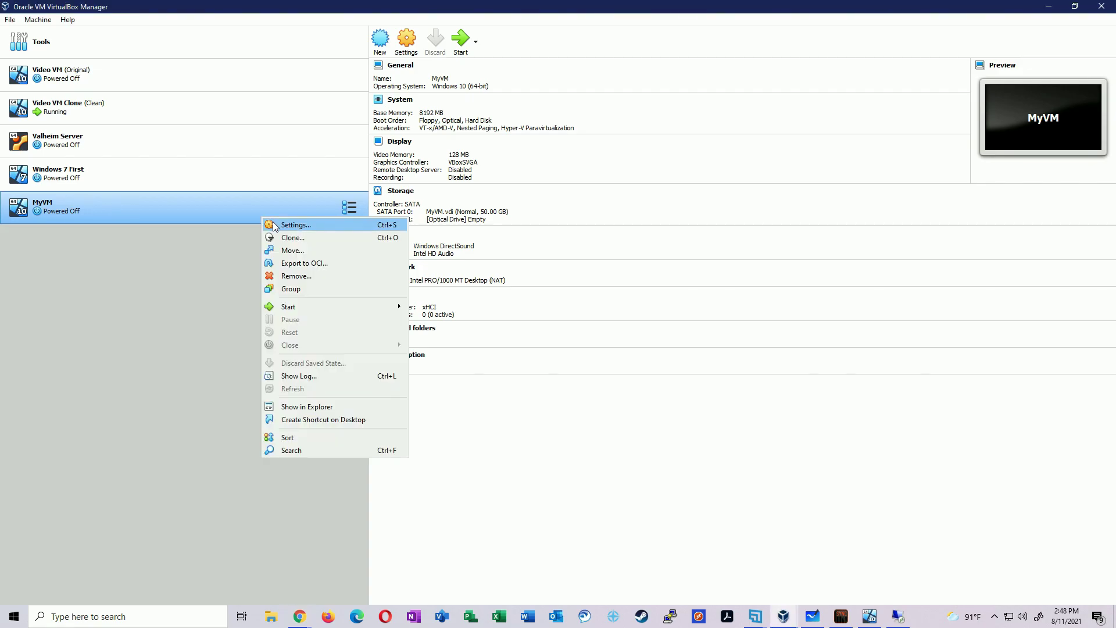
click(272, 226)
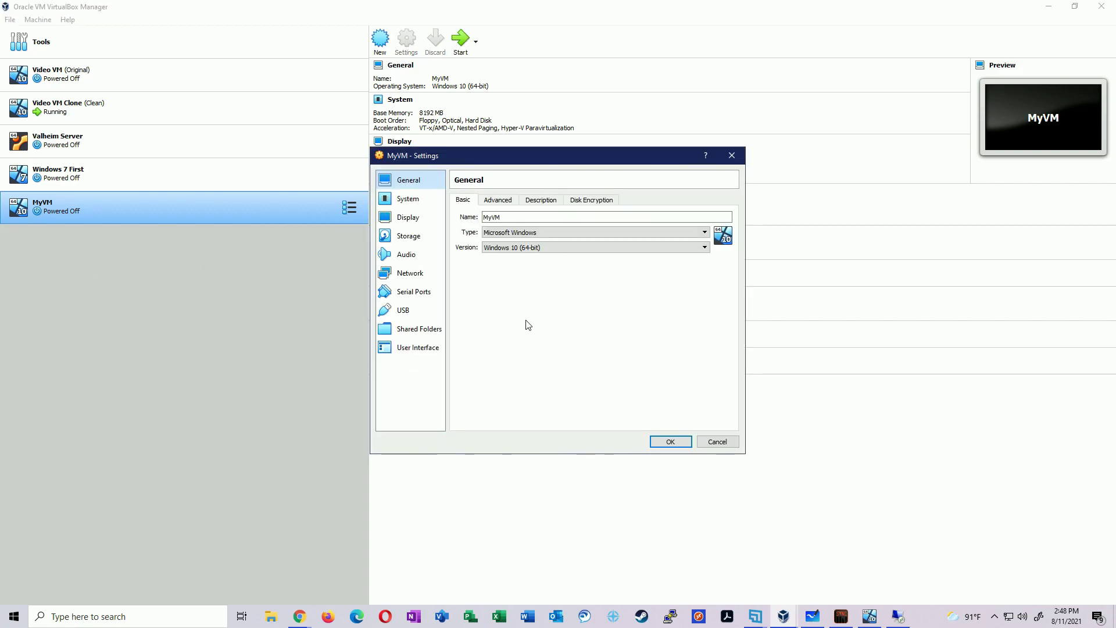
click(426, 204)
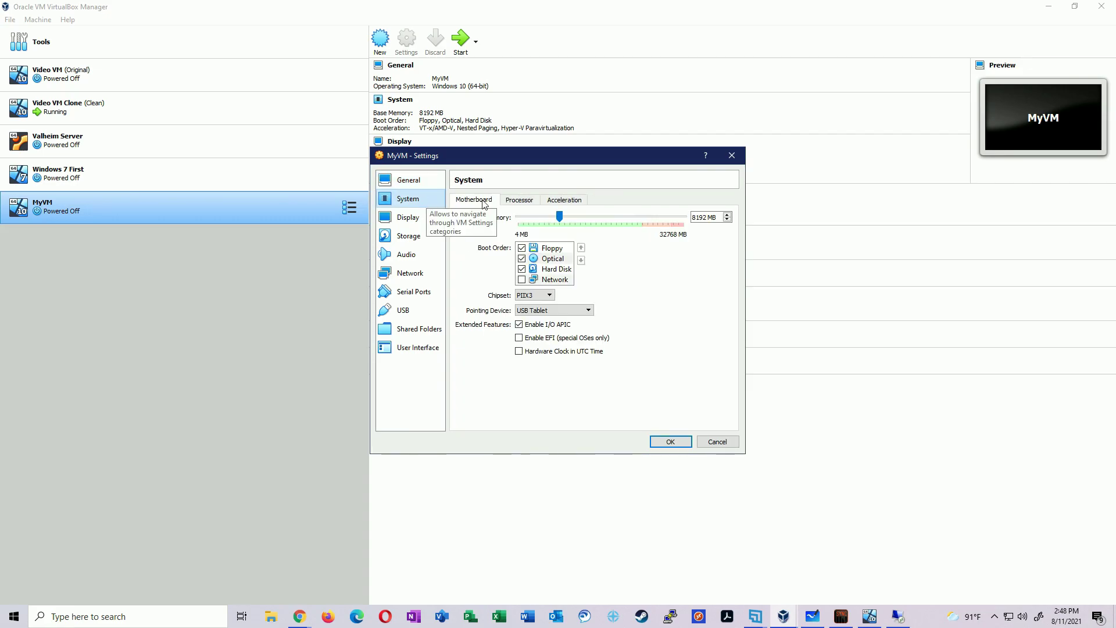
click(515, 201)
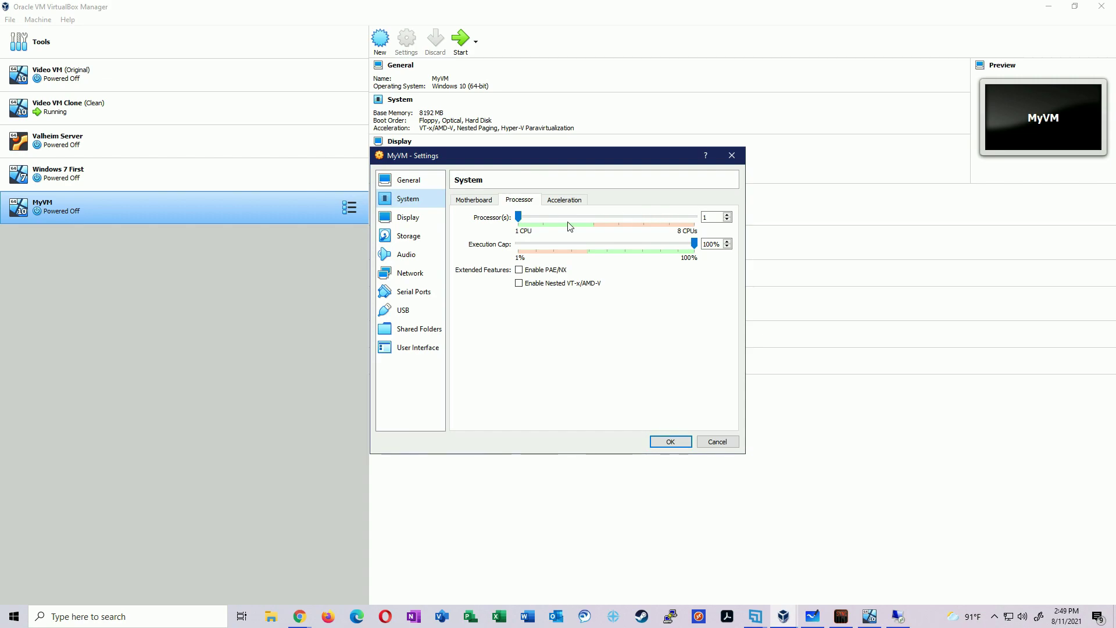
drag(518, 218, 566, 222)
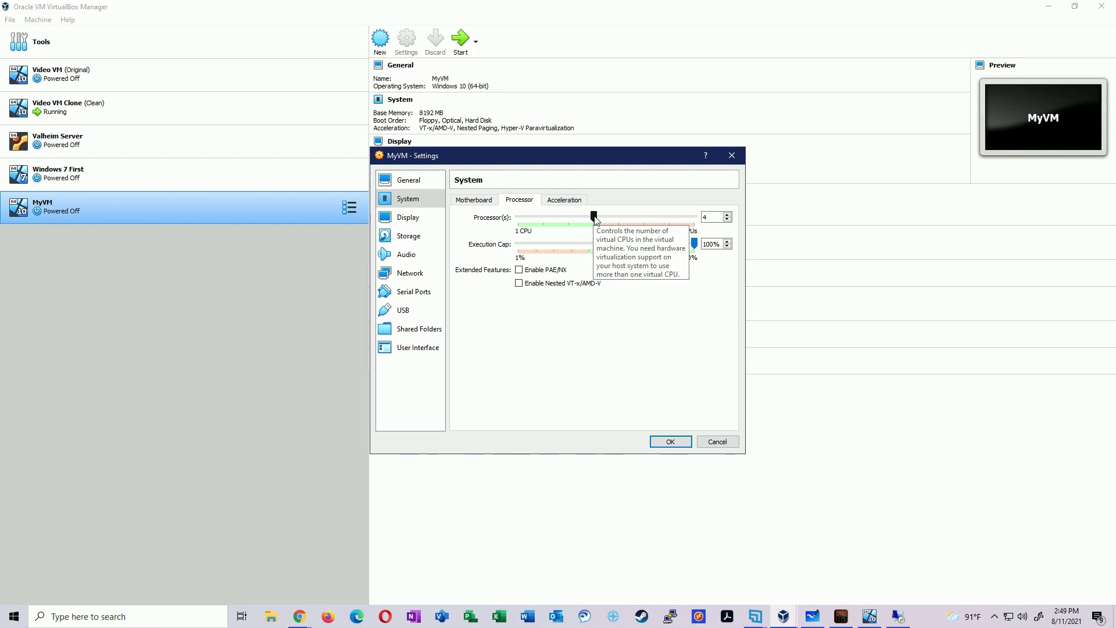
mouse_move(593, 217)
mouse_down()
mouse_move(693, 220)
mouse_move(684, 239)
mouse_move(594, 221)
mouse_up()
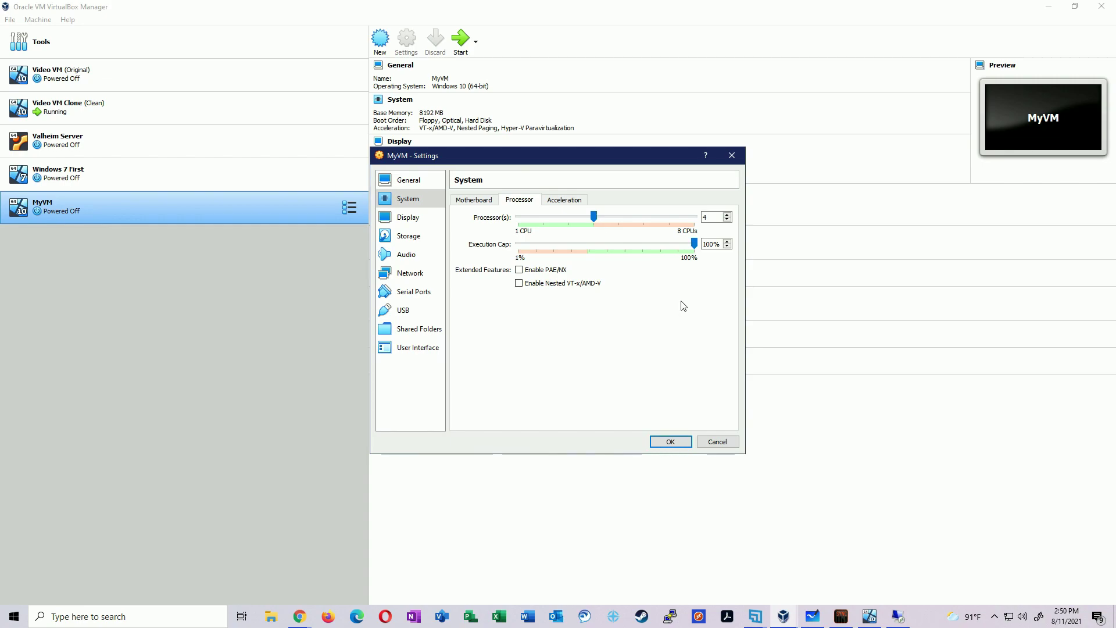
- Try enabling Nested VT-x/AMD-V in MyVM's processor settings and turn it off again
click(410, 272)
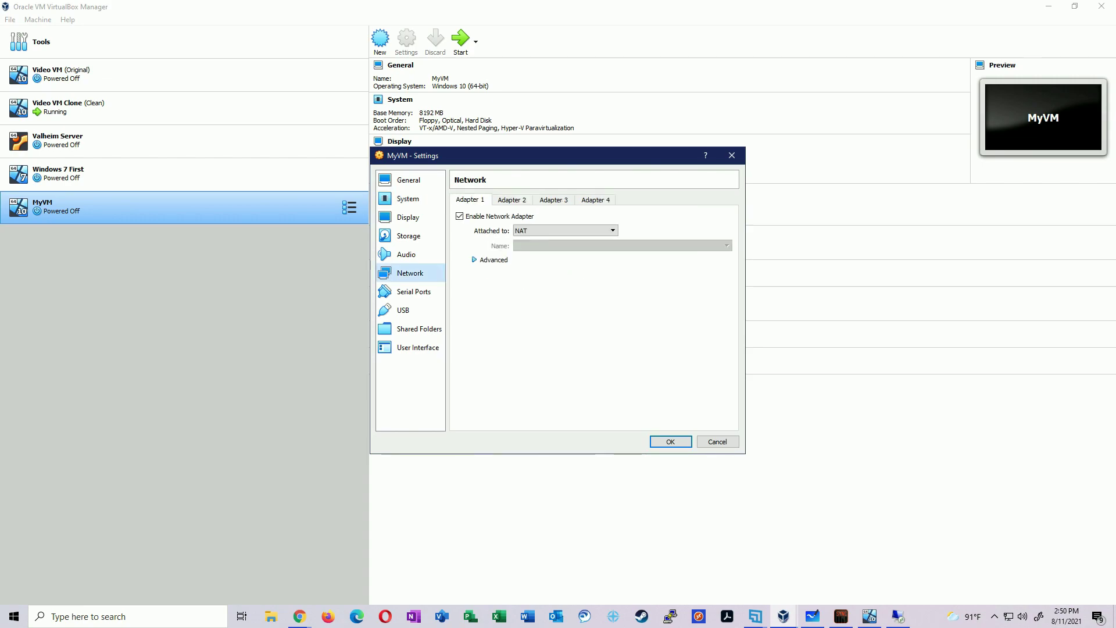
click(408, 198)
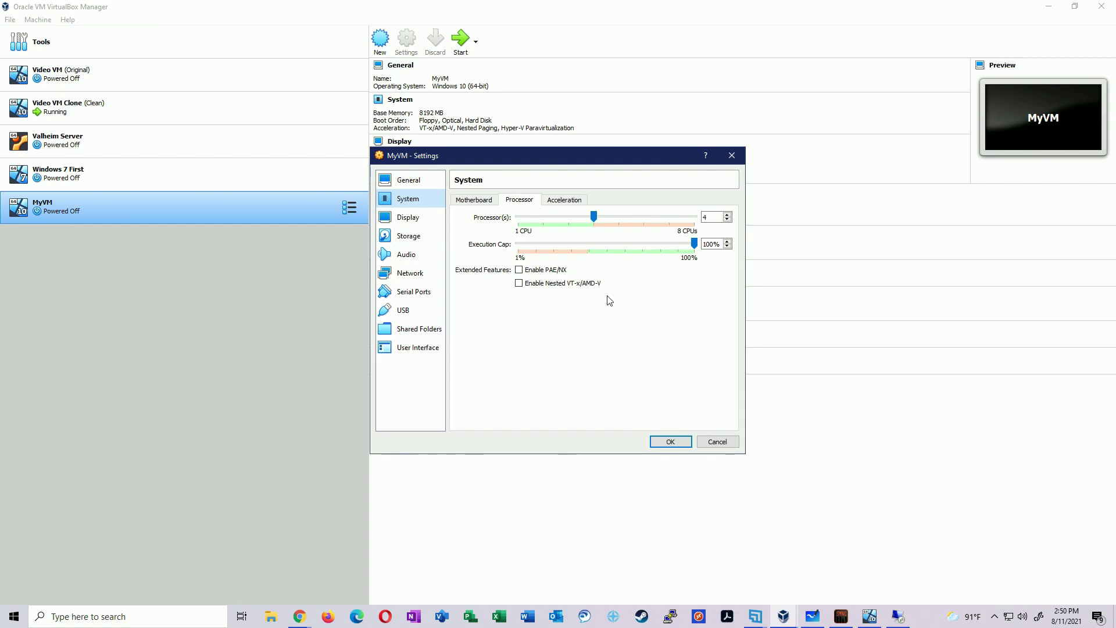
click(518, 283)
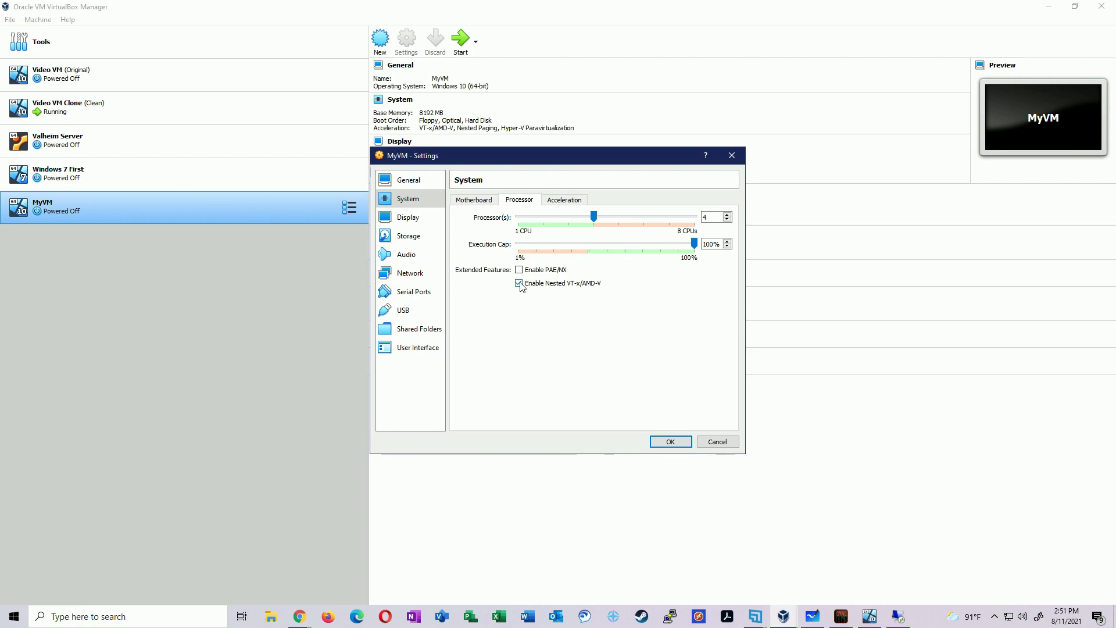
click(519, 284)
- Try attaching MyVM's network Adapter 1 to Bridged Adapter and switch it back to NAT
click(403, 274)
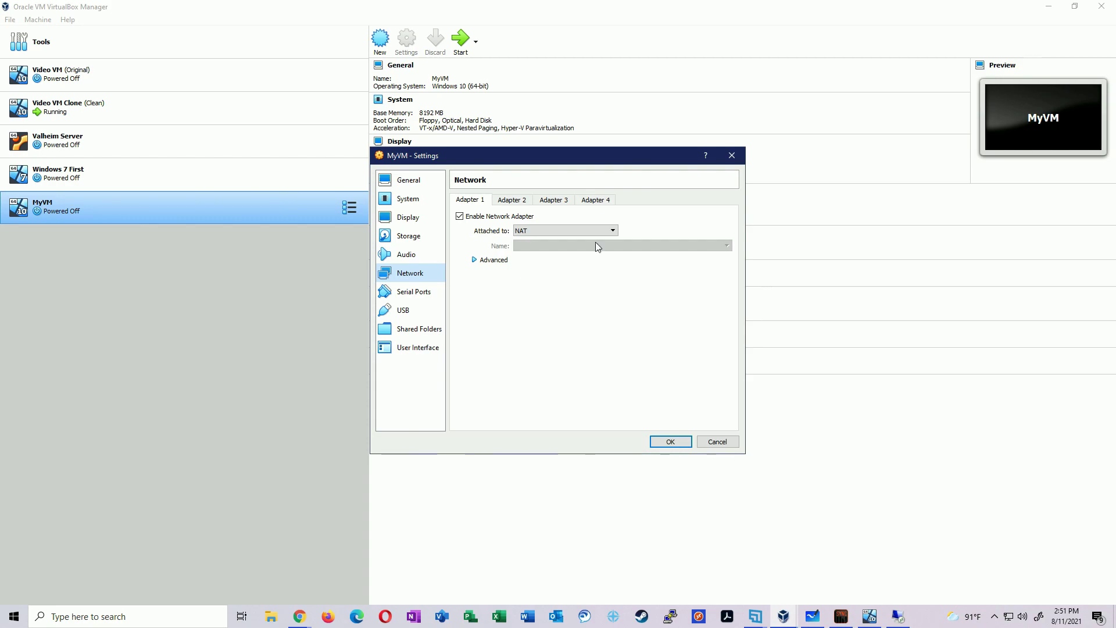
click(530, 233)
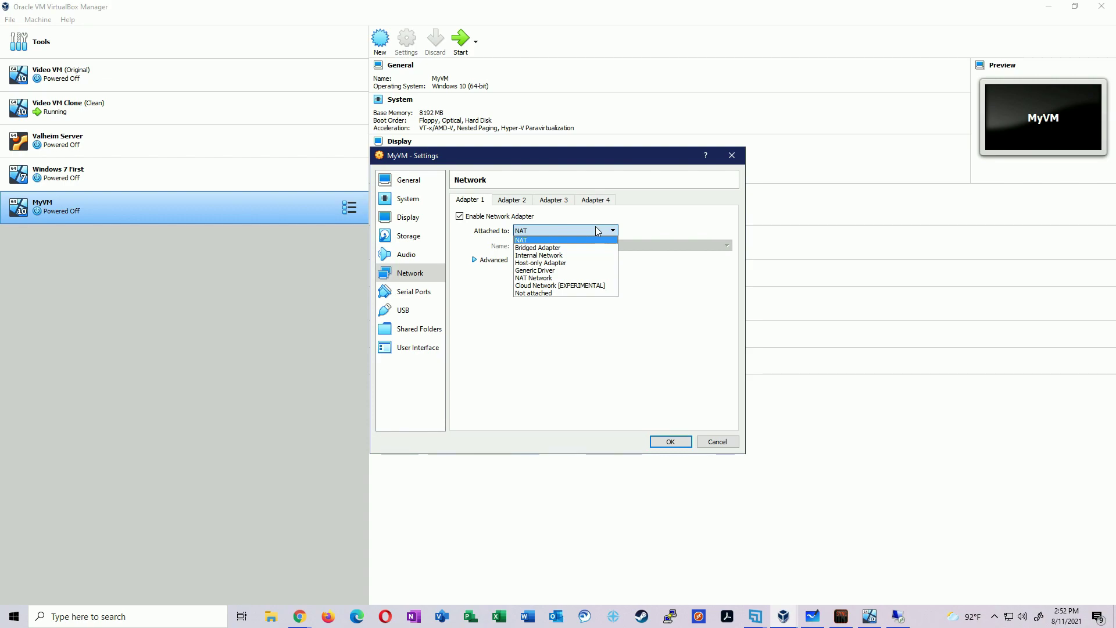
click(582, 248)
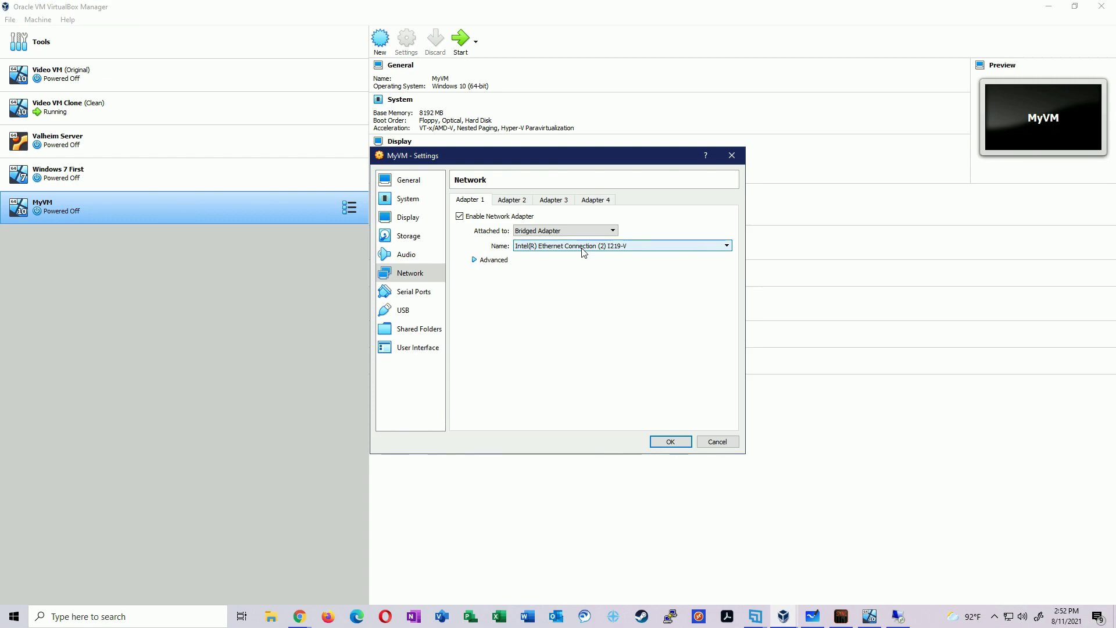
click(574, 229)
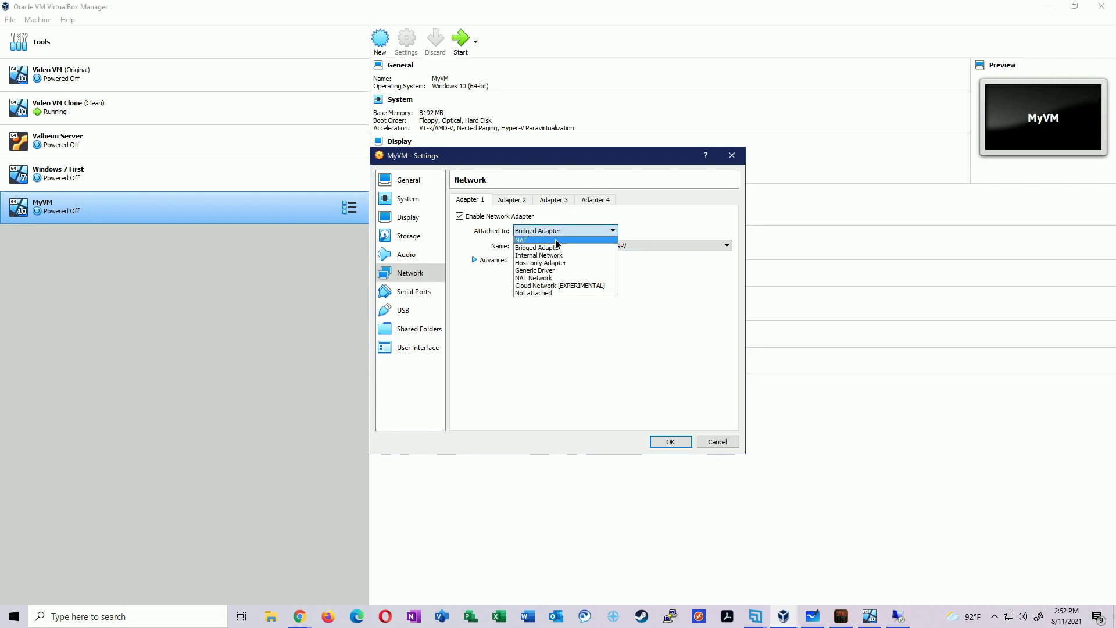
click(556, 239)
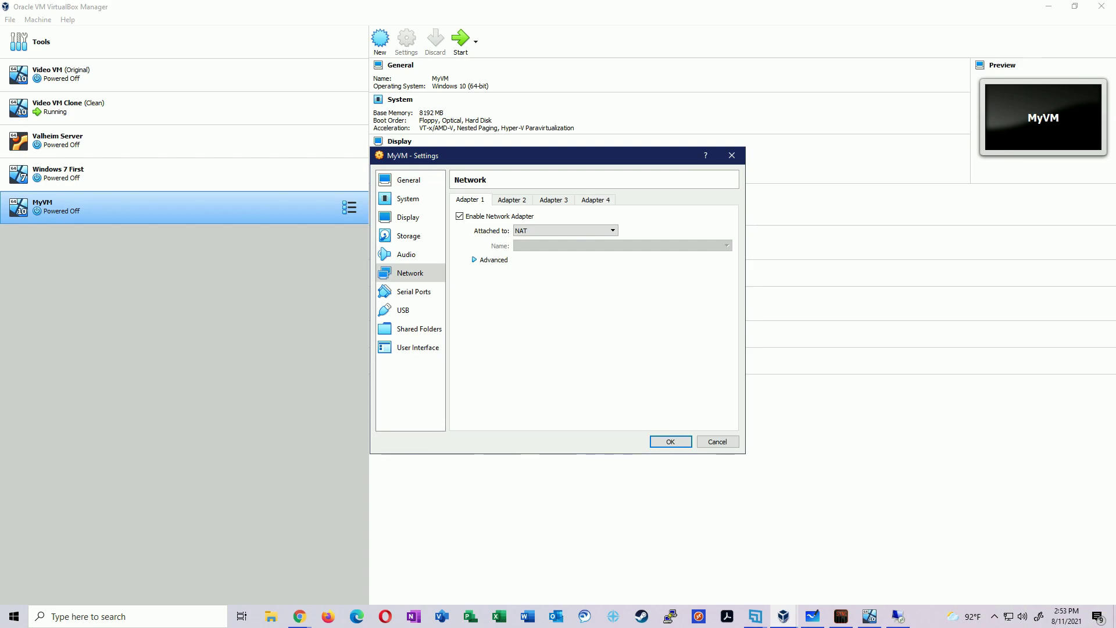
- Try the Host-only Adapter and Internal Network attachments for network Adapter 1
click(581, 231)
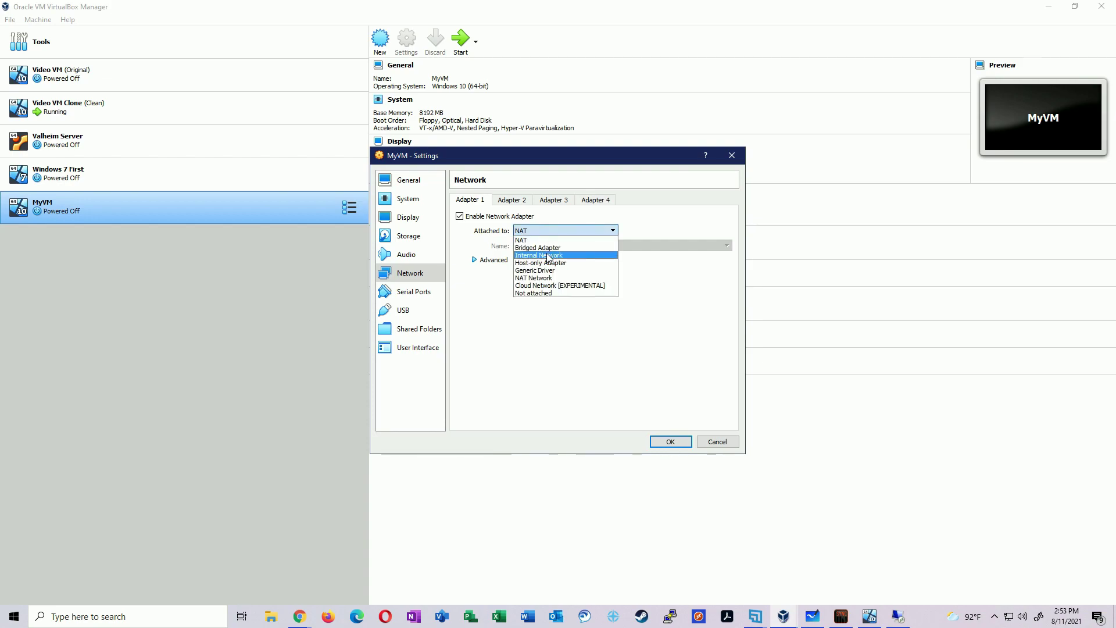
click(543, 262)
click(581, 232)
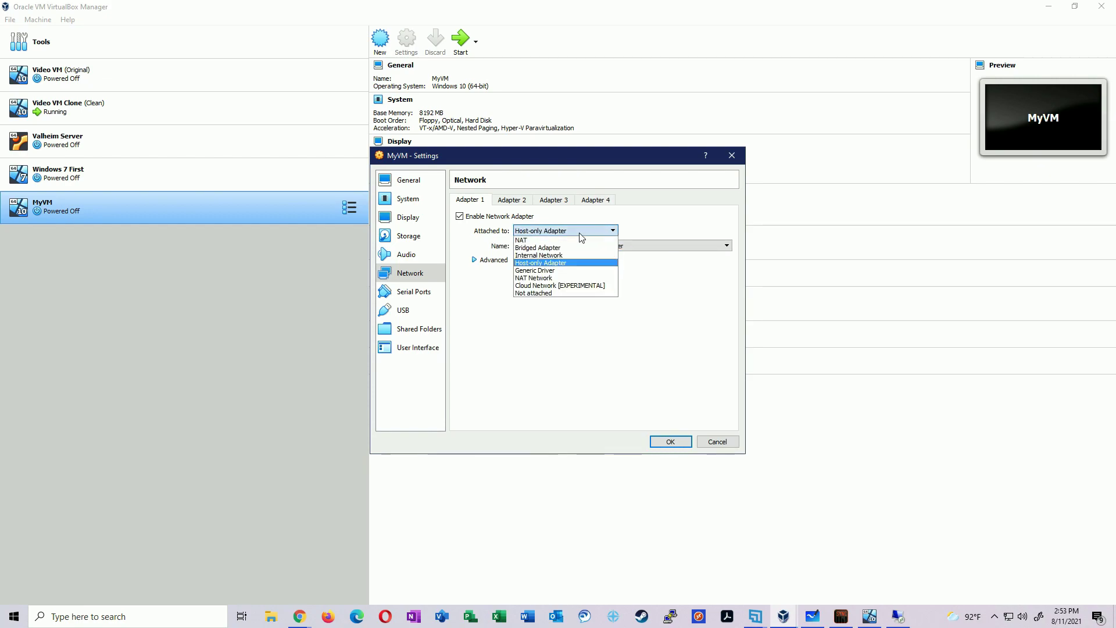
click(545, 256)
click(549, 231)
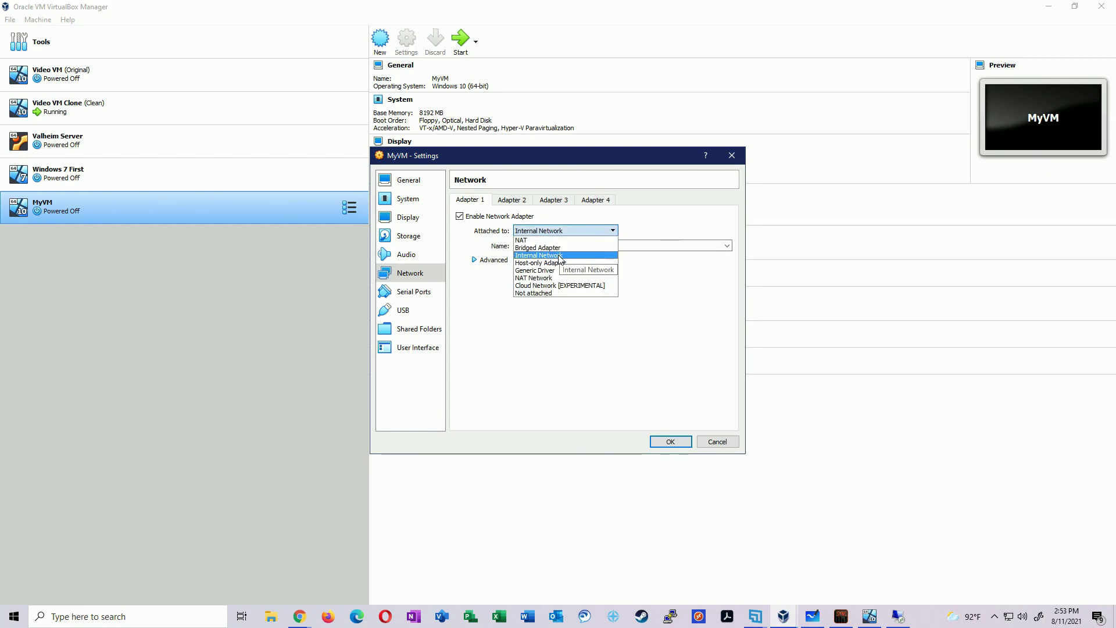
click(549, 263)
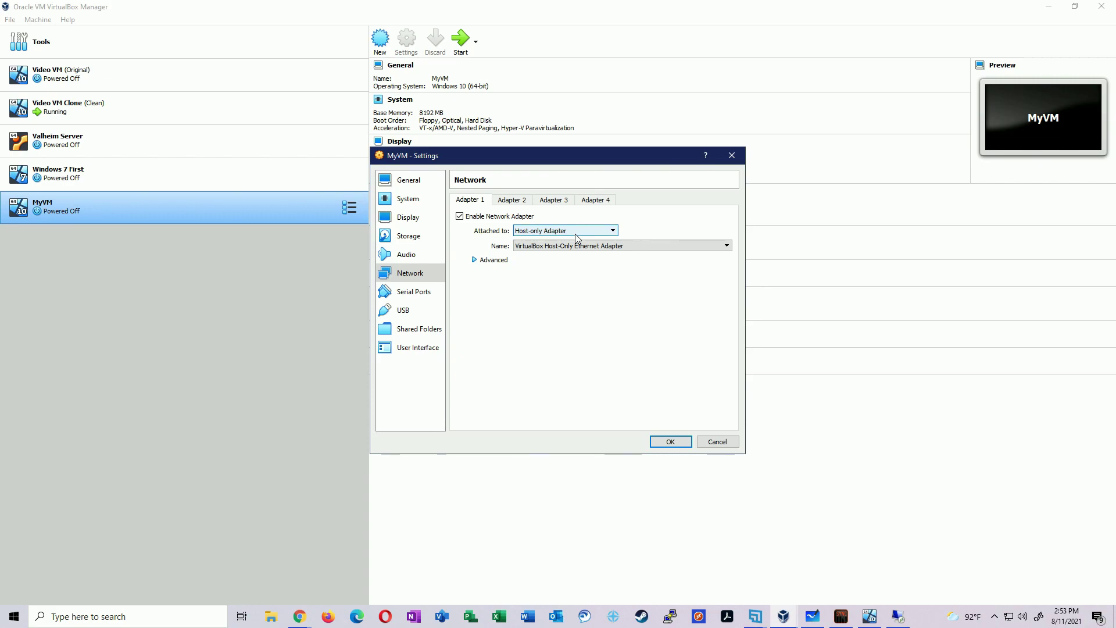
- Attach network Adapter 1 to Bridged Adapter and review the adapter types in its advanced settings
click(574, 234)
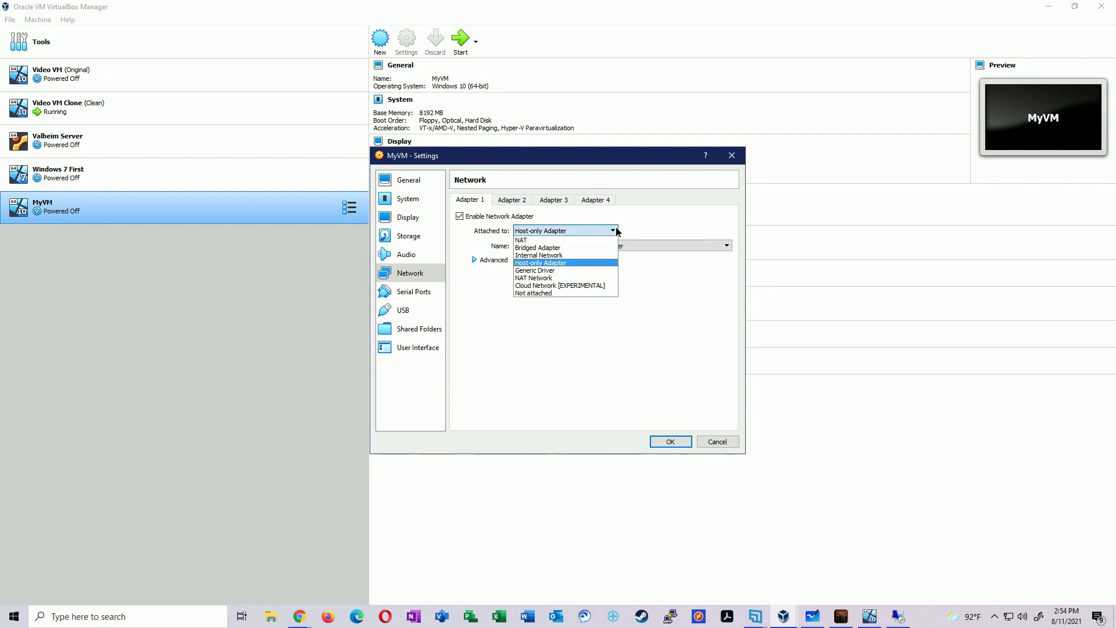
click(568, 249)
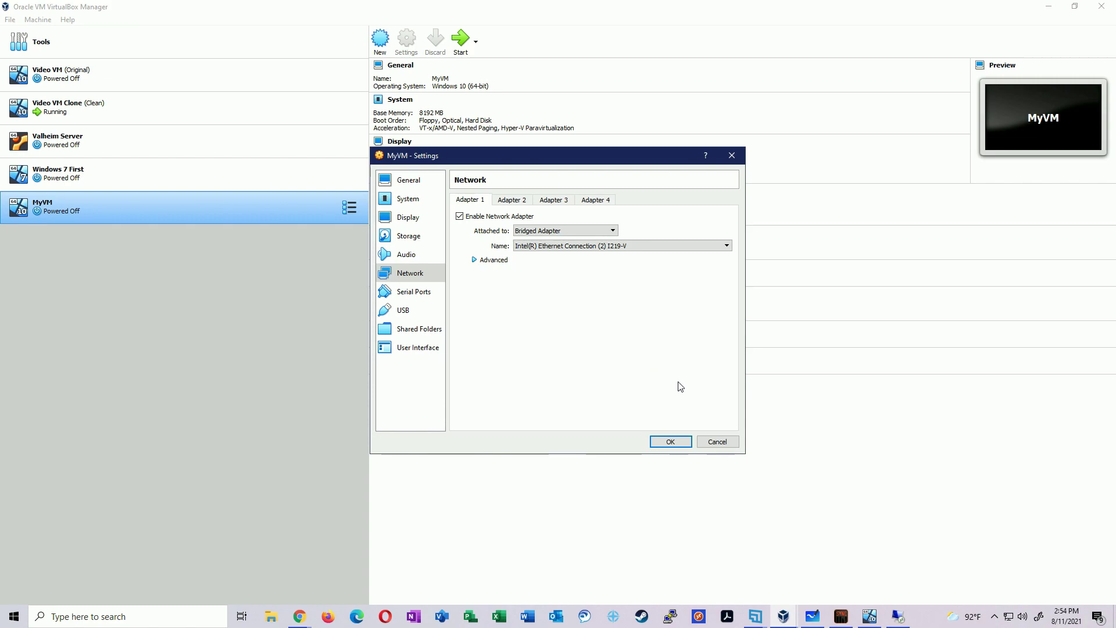
click(474, 259)
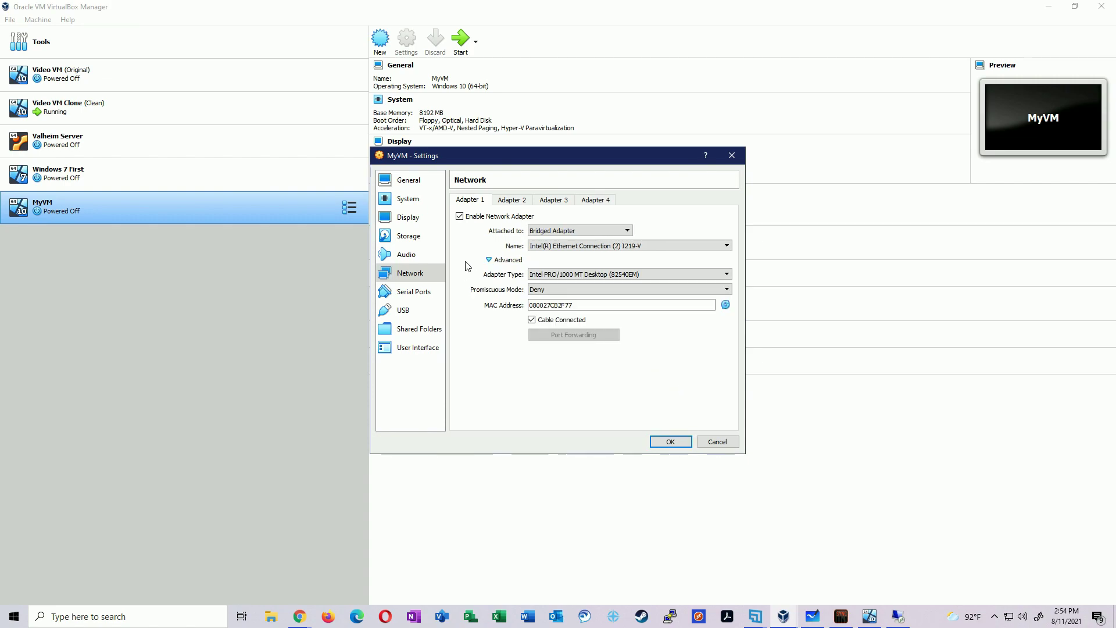
click(613, 274)
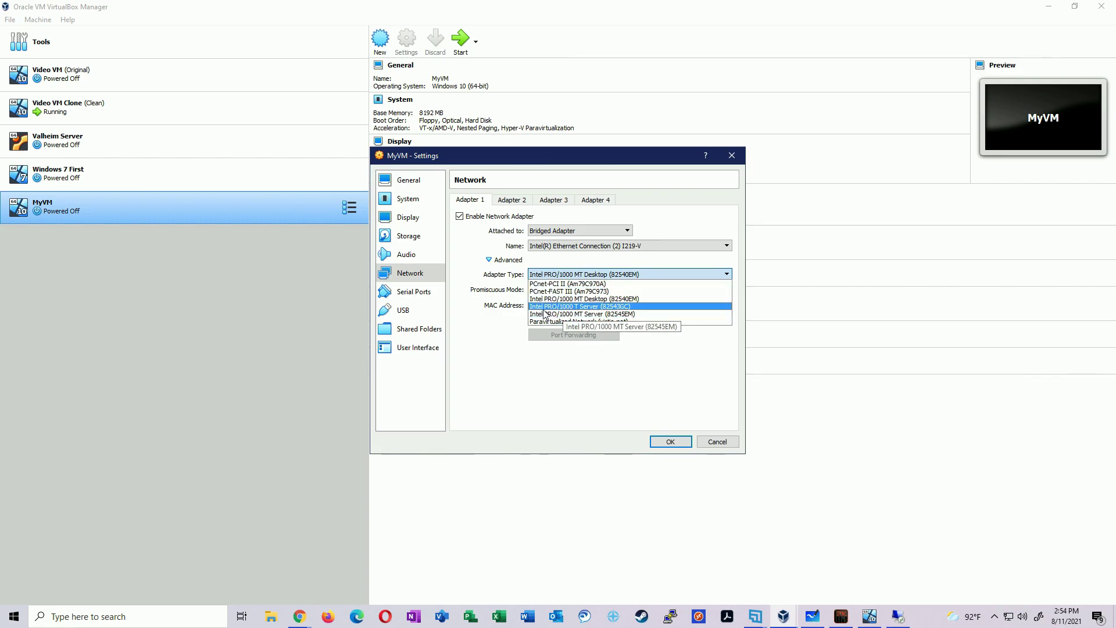
click(478, 285)
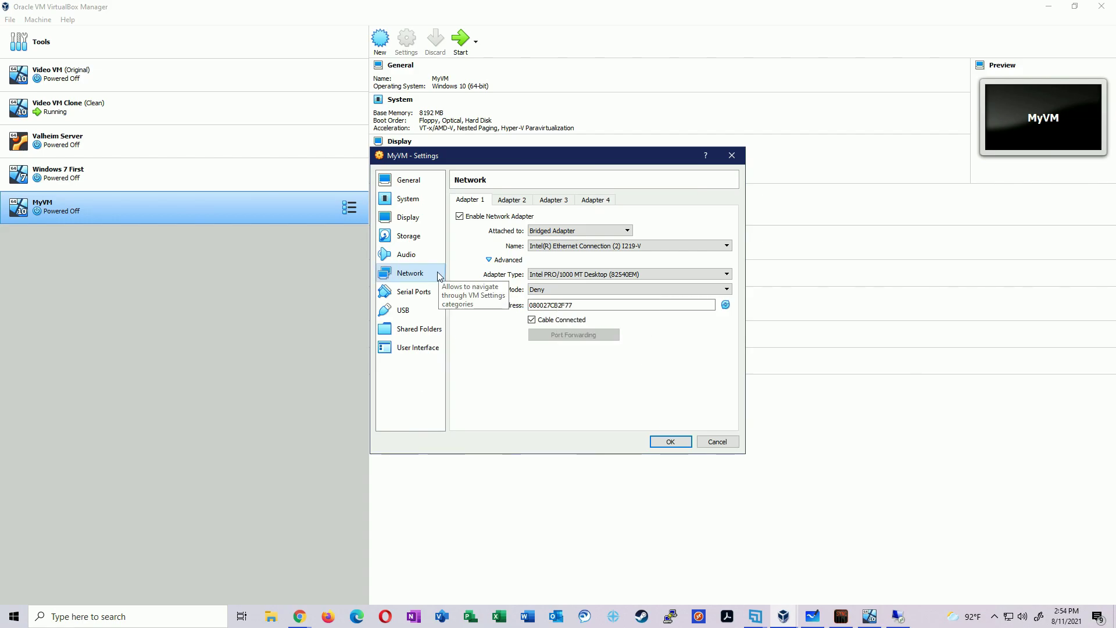
- Review the storage details of MyVM.vdi and the empty optical drive, and save MyVM's settings
click(416, 242)
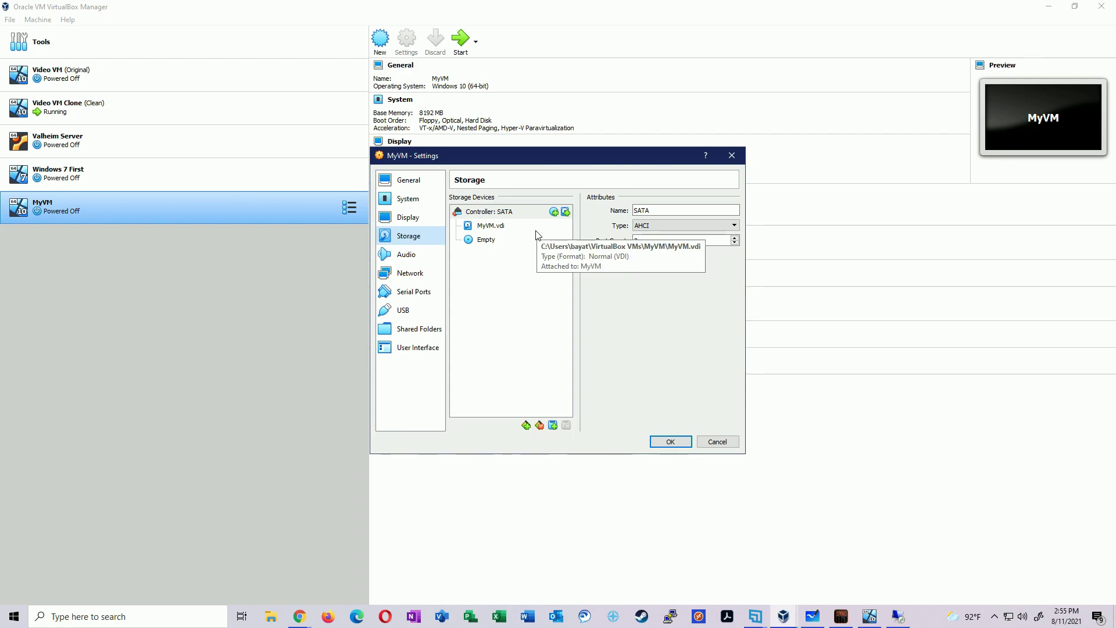
click(502, 230)
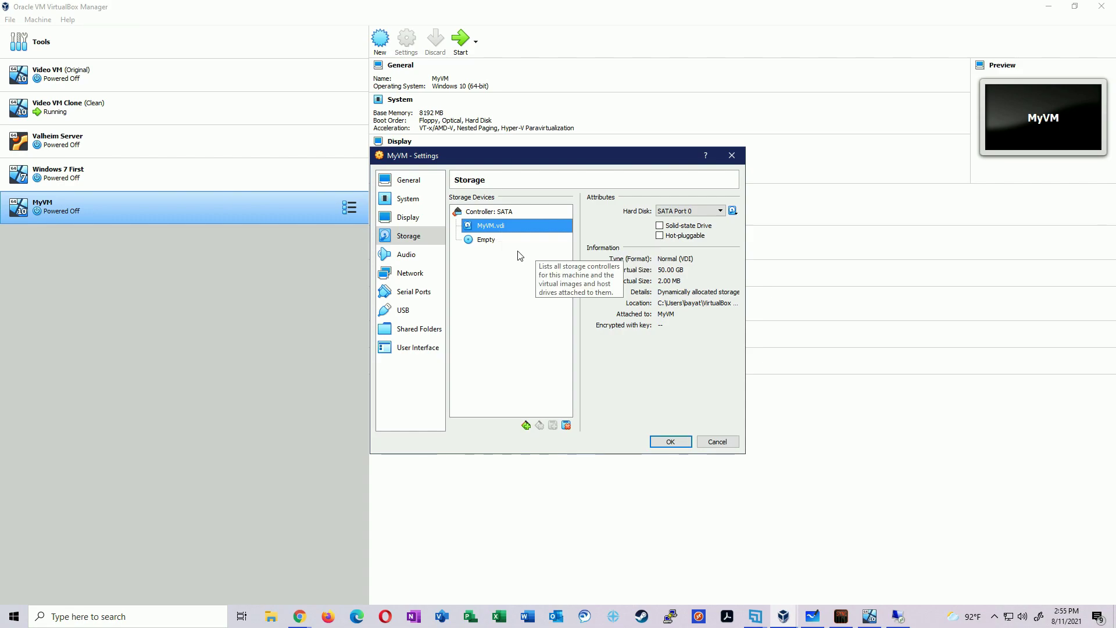
click(670, 271)
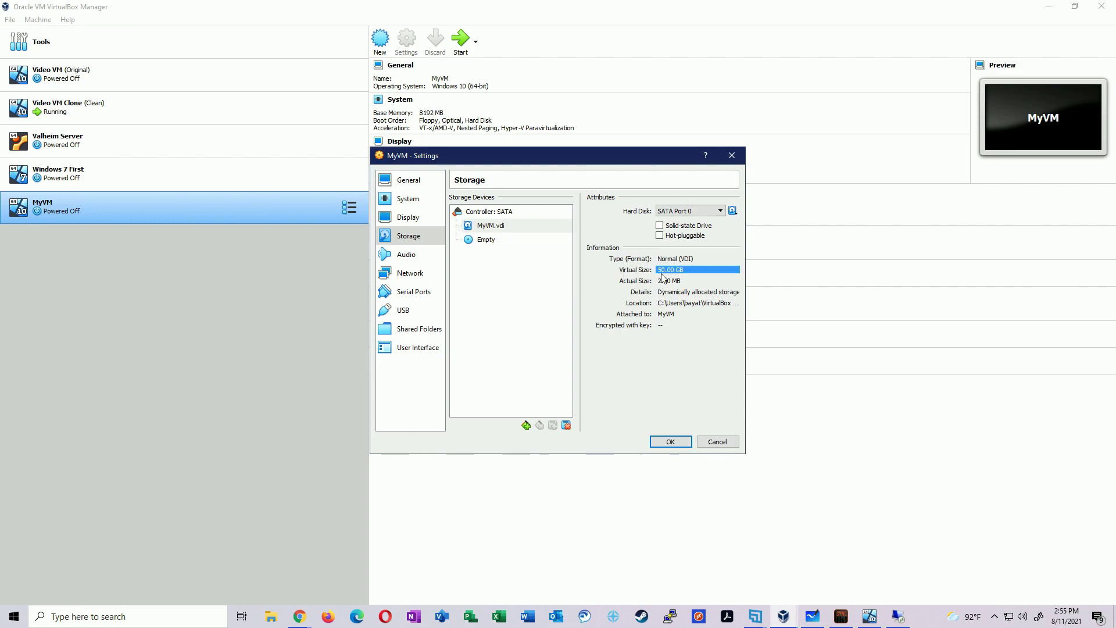
click(662, 281)
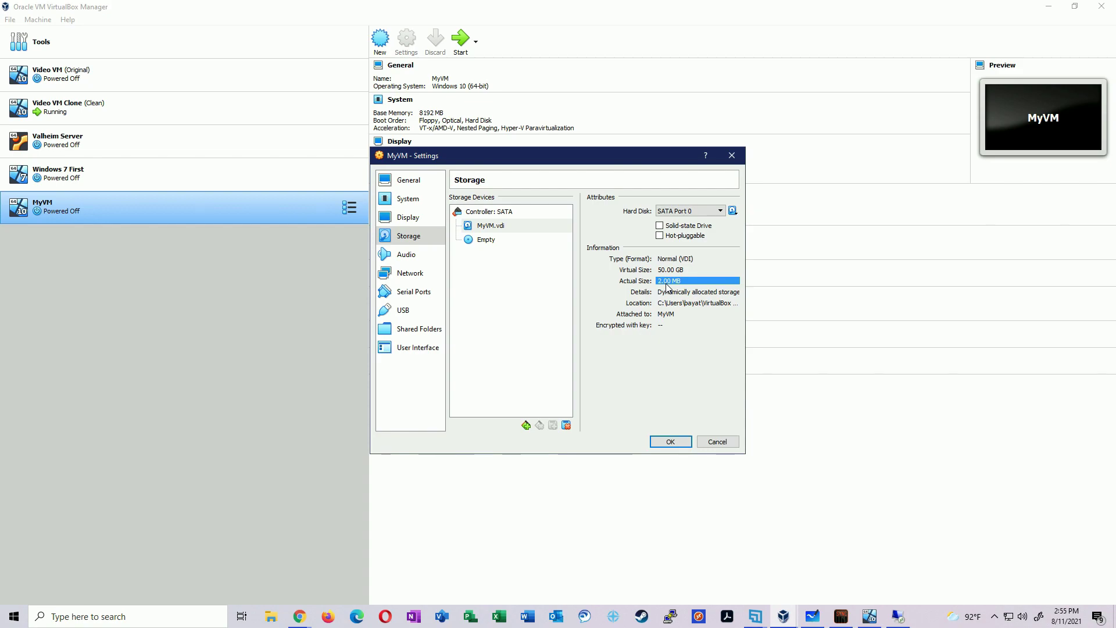
click(671, 303)
click(491, 238)
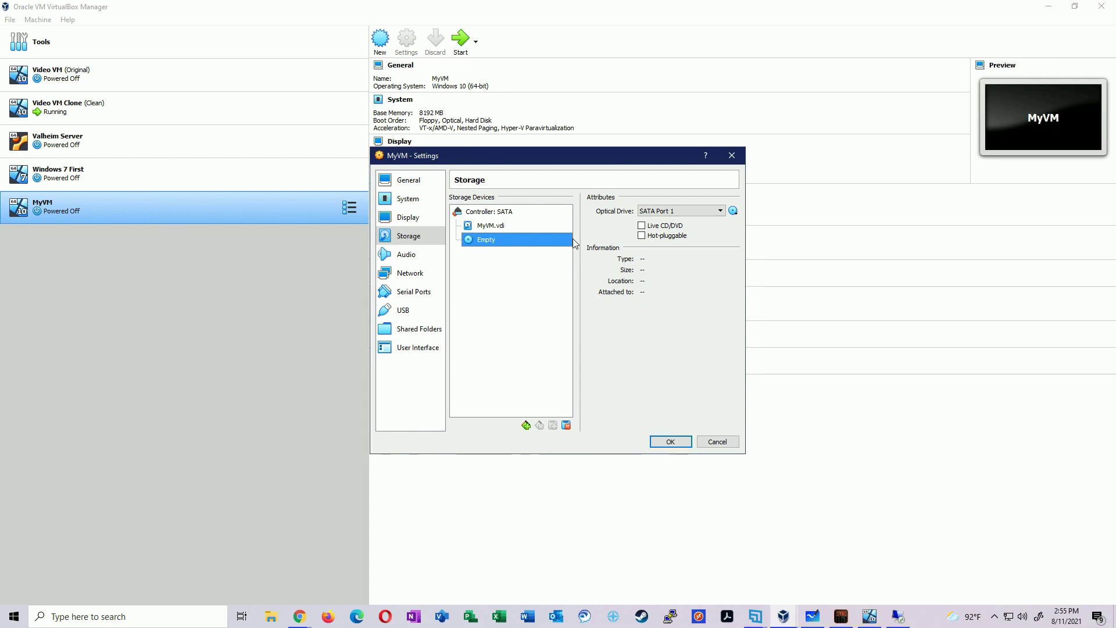
click(678, 442)
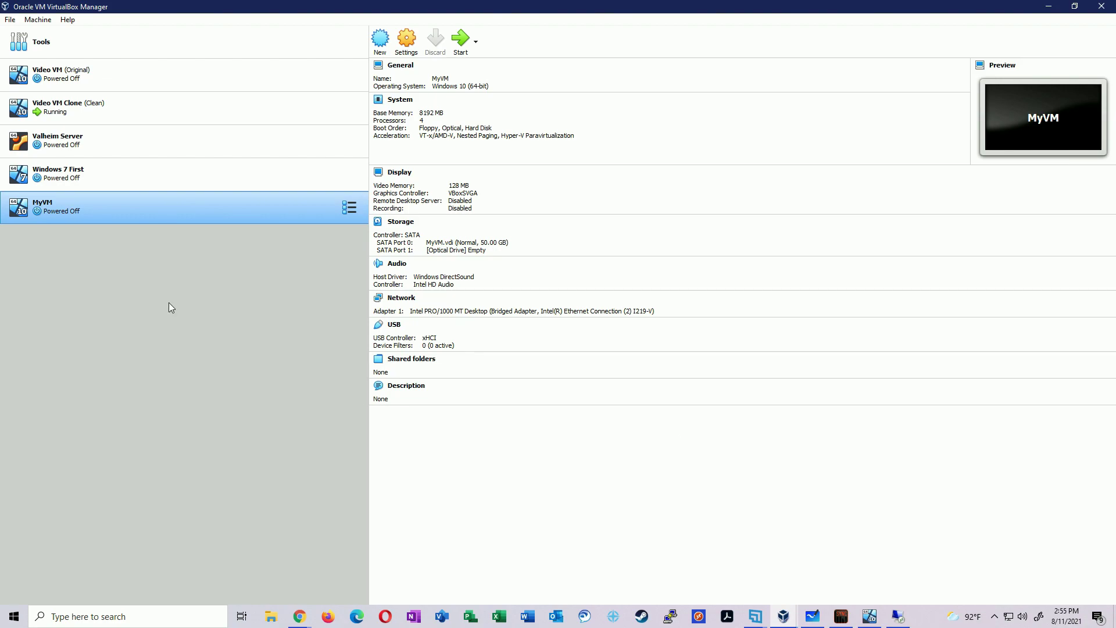
- Start MyVM, check the available start-up disks and open the optical disk selector
double_click(89, 217)
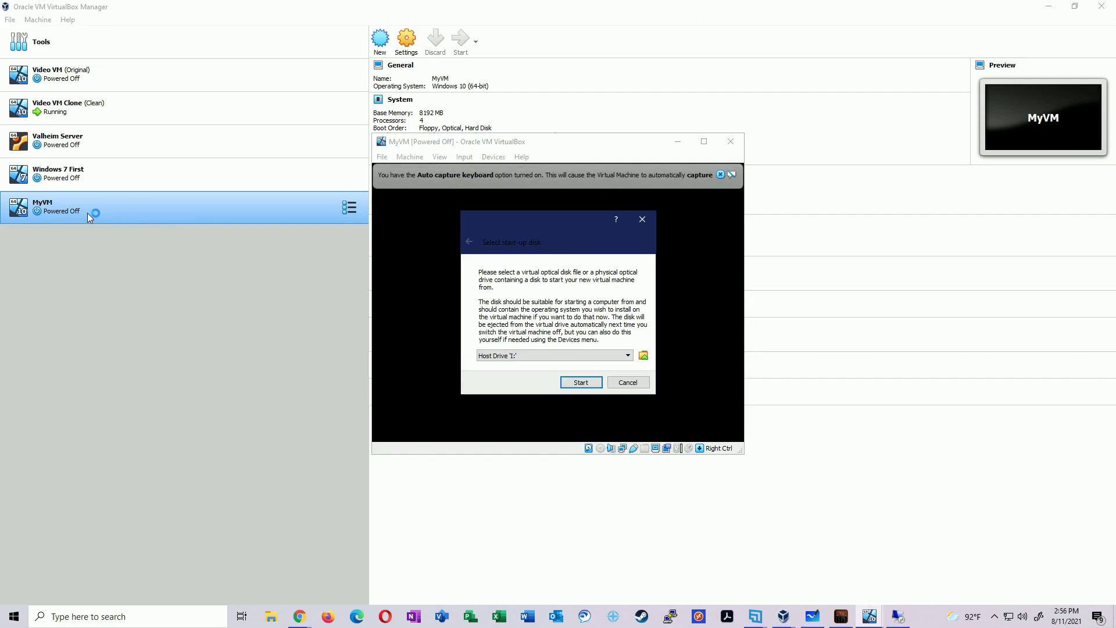
click(526, 355)
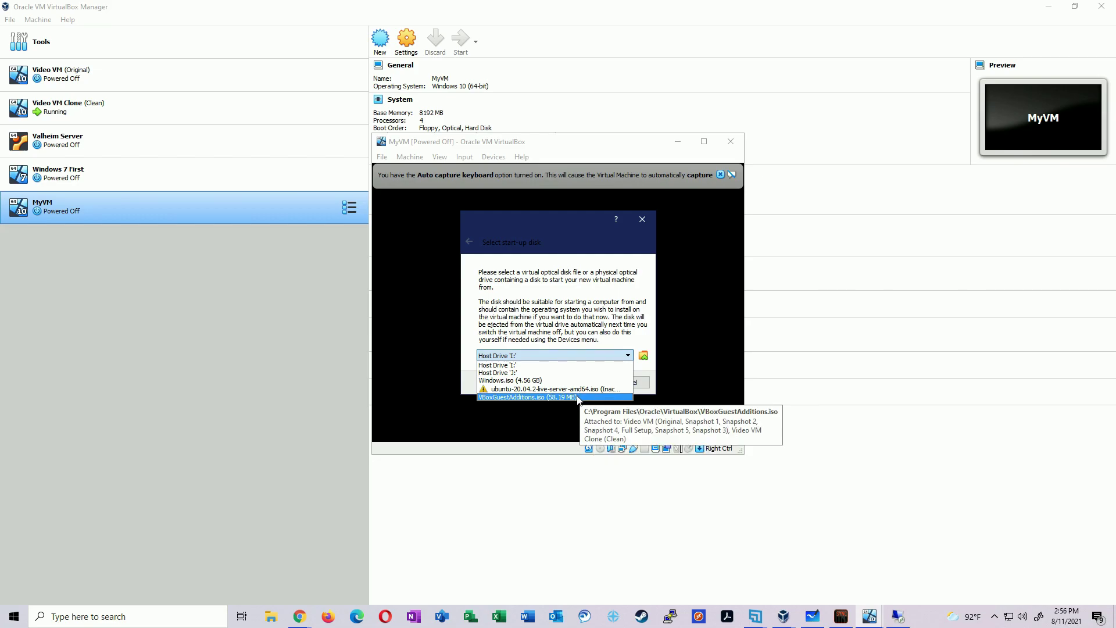
click(633, 308)
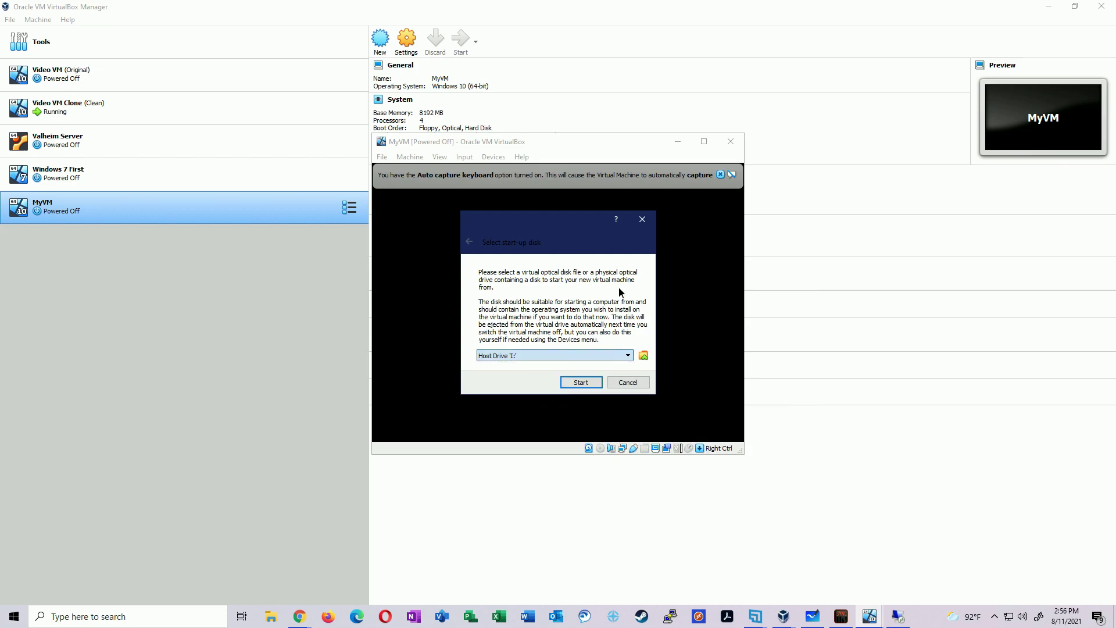
click(644, 355)
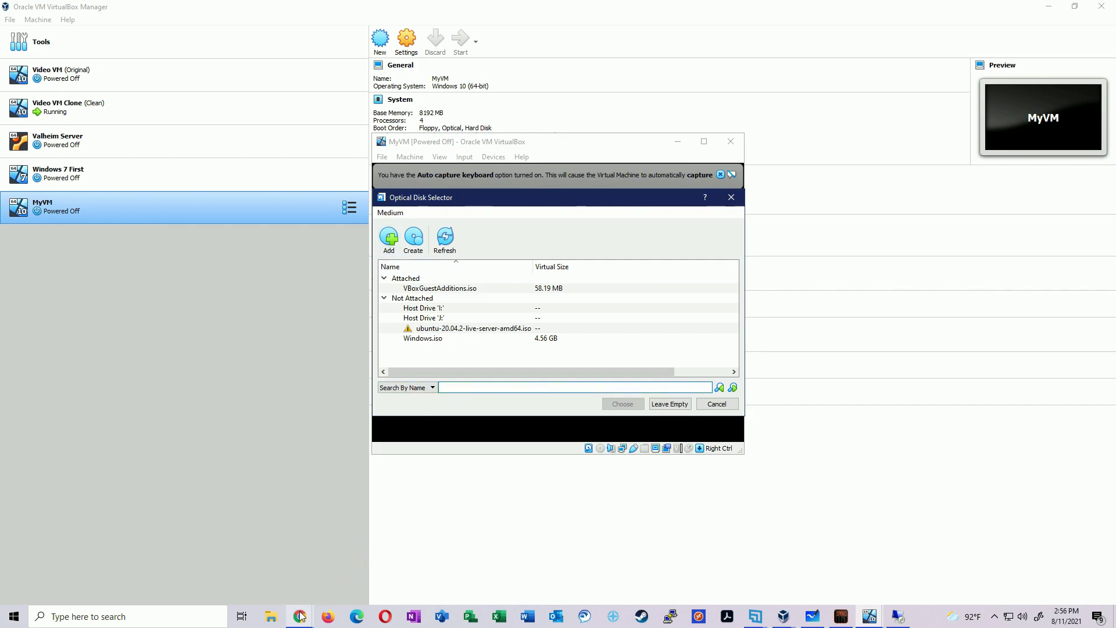
- Switch to the Opera browser and open Microsoft's Windows 10 software download page
click(386, 616)
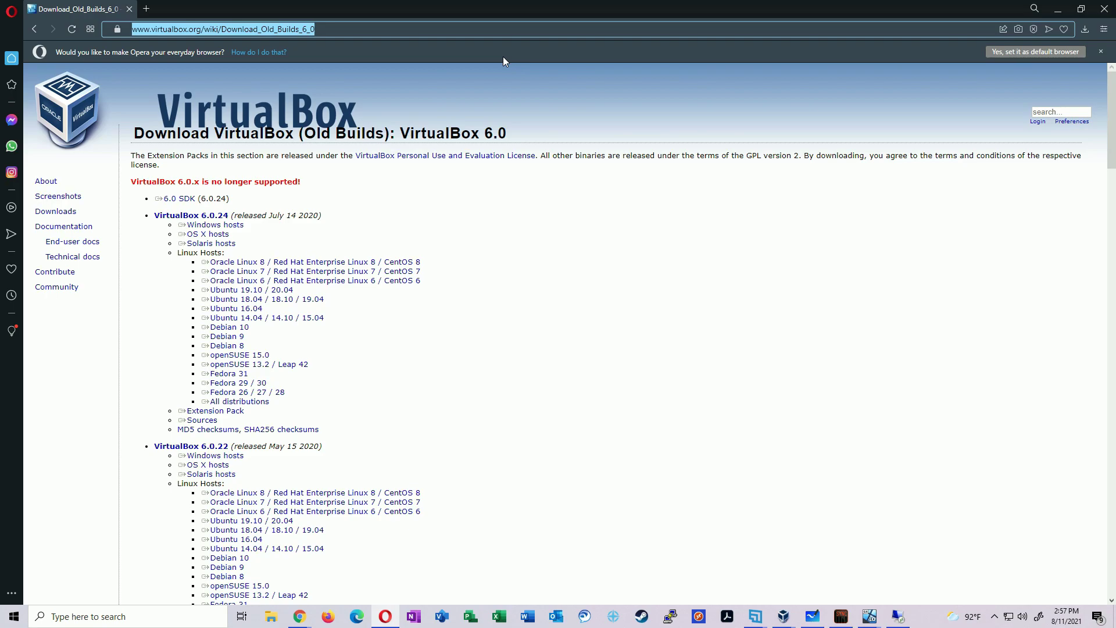
text(google.com)
key(Return)
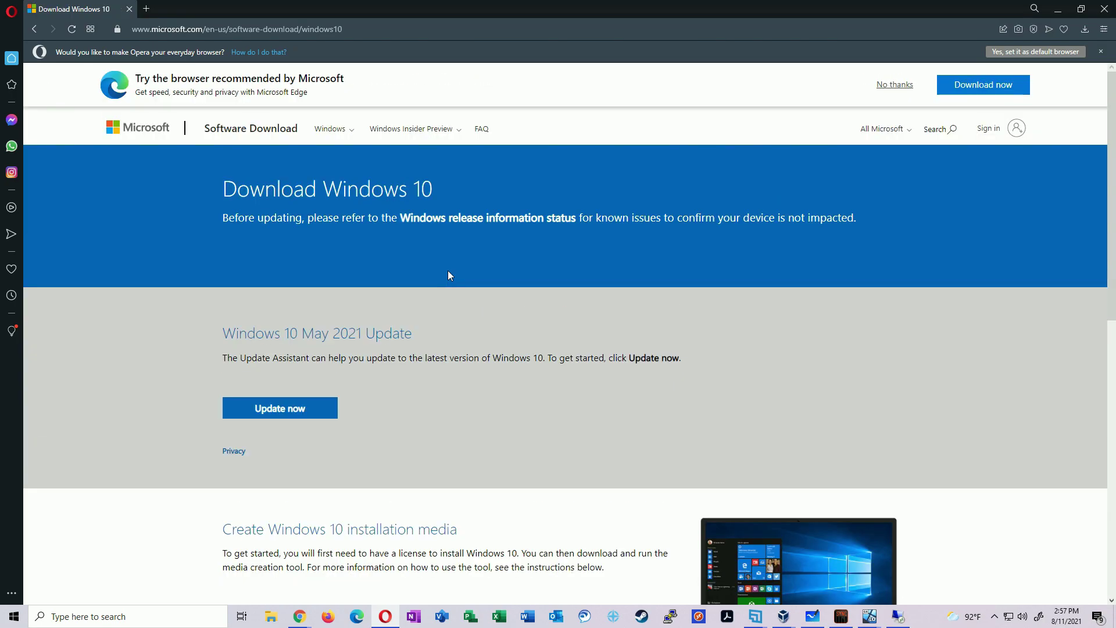
- Download the Windows 10 media creation tool as MediaCreationTool21H1.exe to the Downloads folder
scroll(463, 285, down, 3)
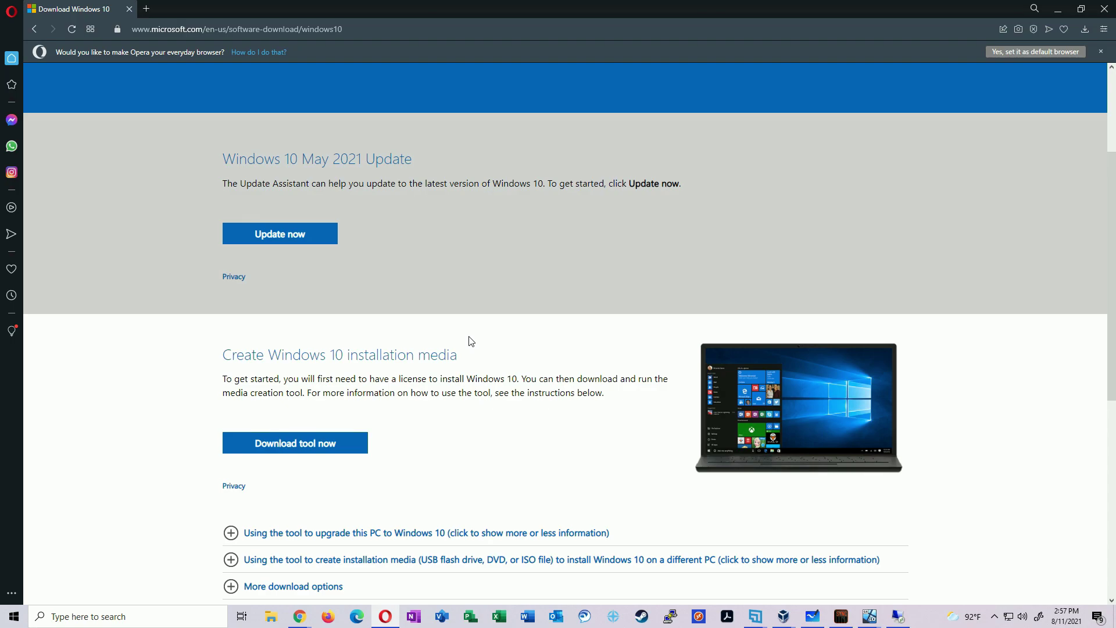
scroll(469, 341, down, 3)
click(290, 272)
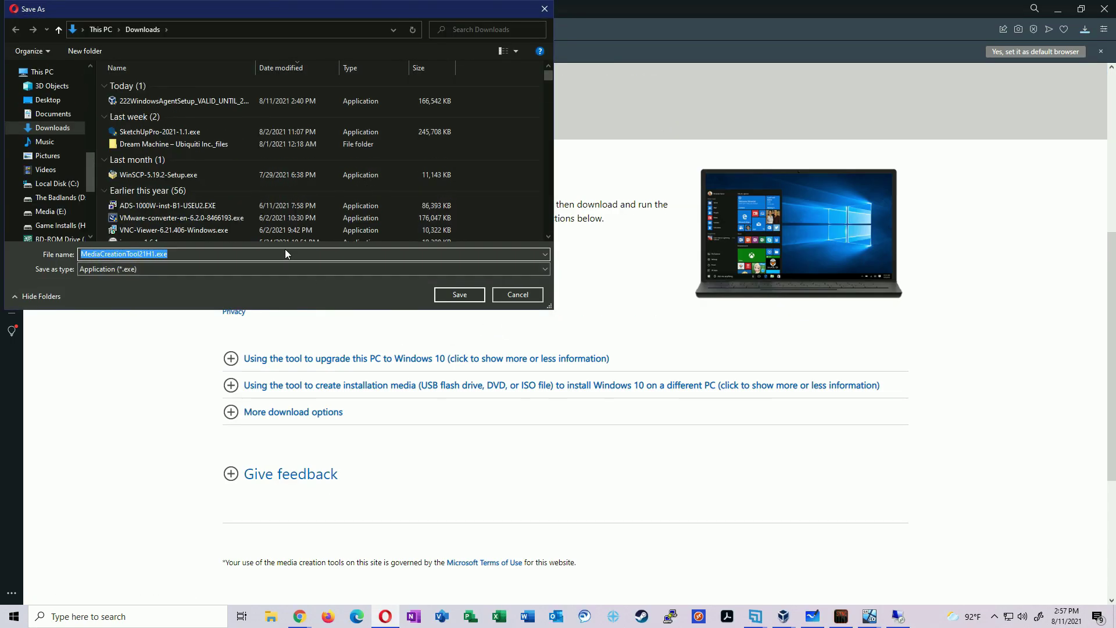
key(Return)
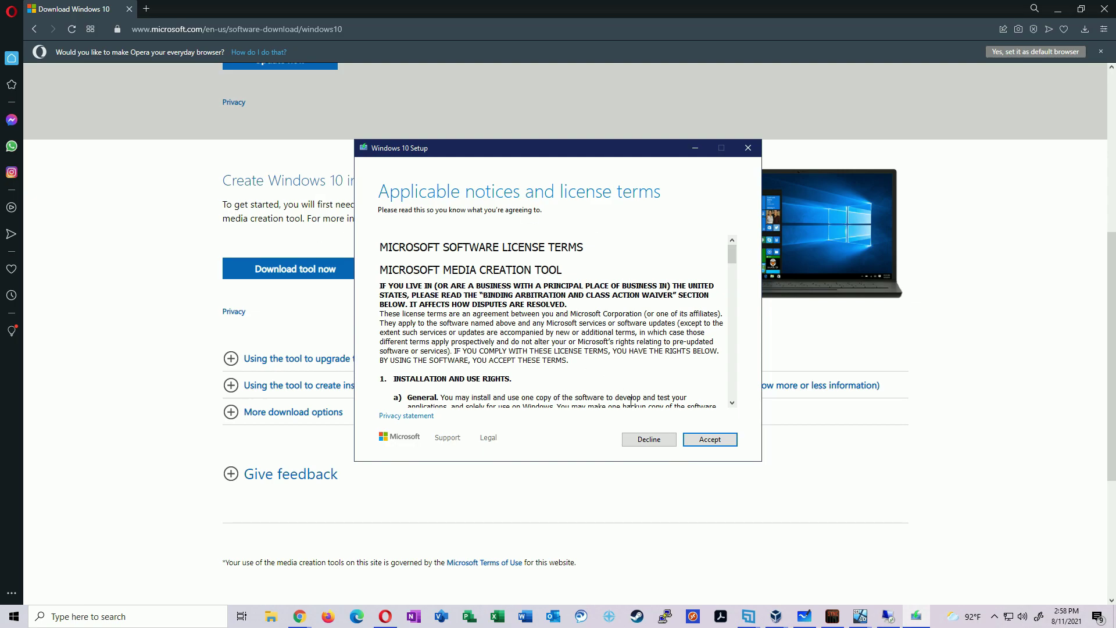
- Accept the media creation tool's license terms and choose to create installation media for another PC
click(713, 439)
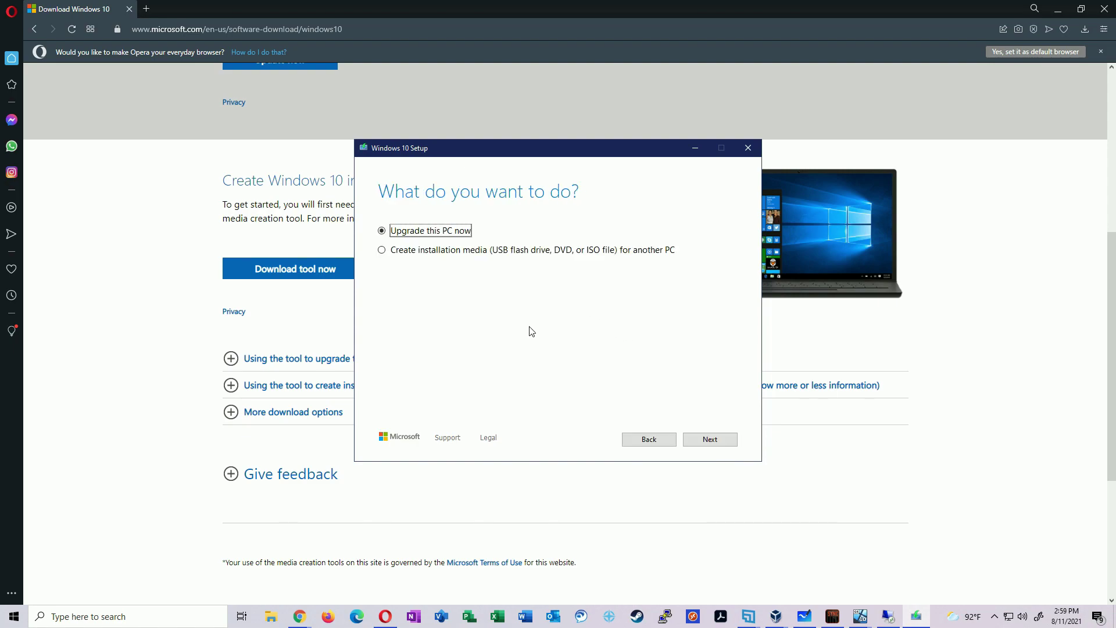
click(438, 253)
click(712, 442)
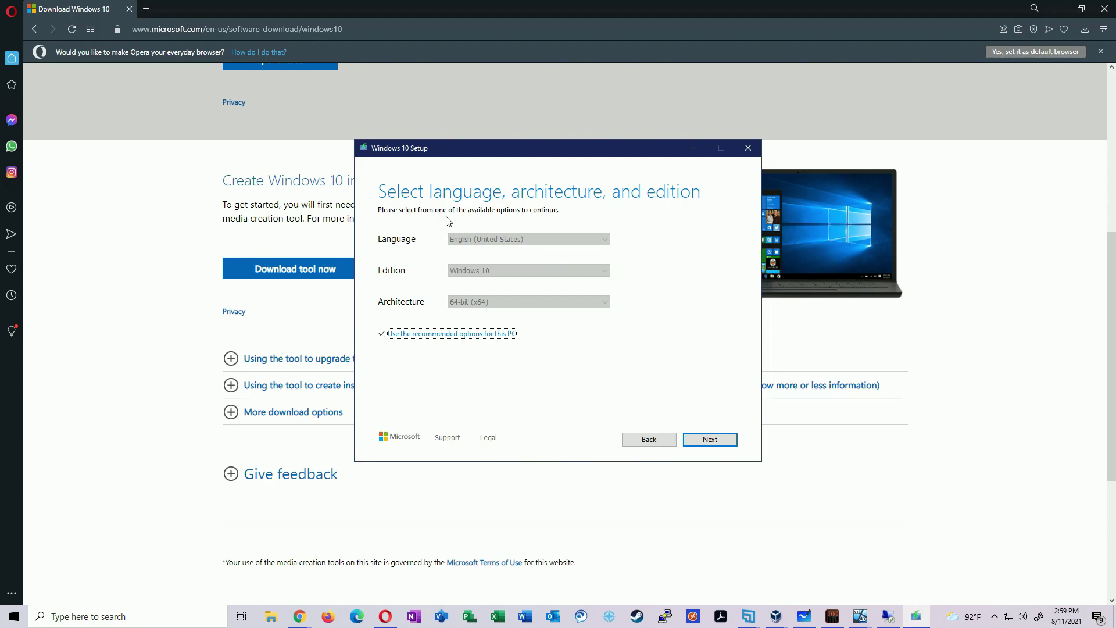
- Review the language, edition and architecture options and continue to the choice of installation media
click(381, 334)
click(493, 272)
key(Tab)
key(Tab)
key(space)
click(711, 438)
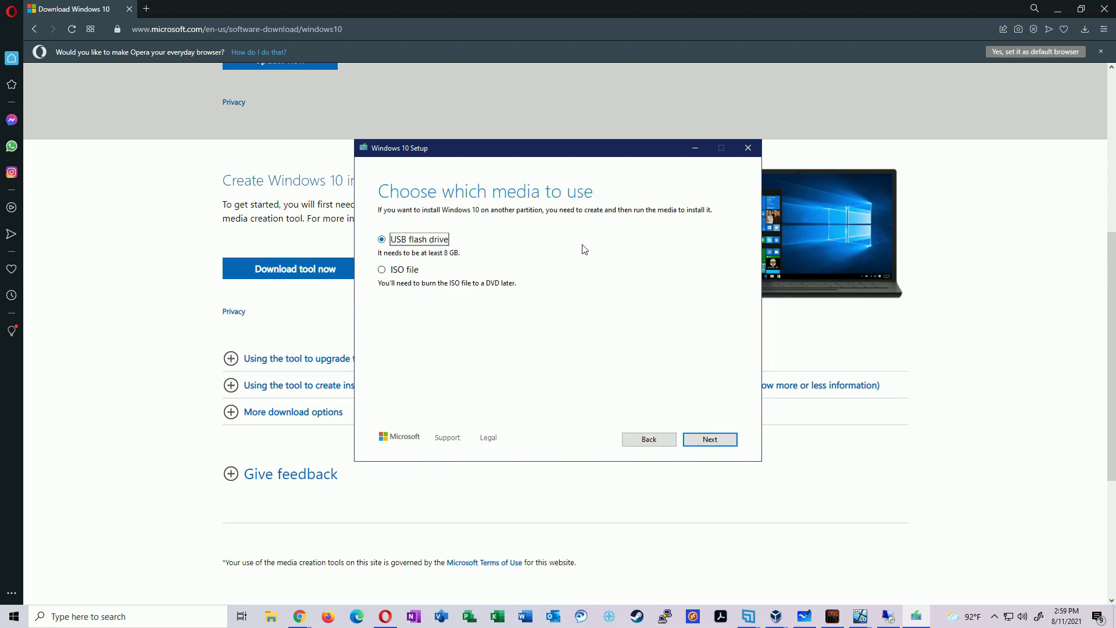
- Start downloading Windows 10 as an ISO file named Windows.iso in the Documents folder, and close the media creation tool
click(403, 270)
click(713, 443)
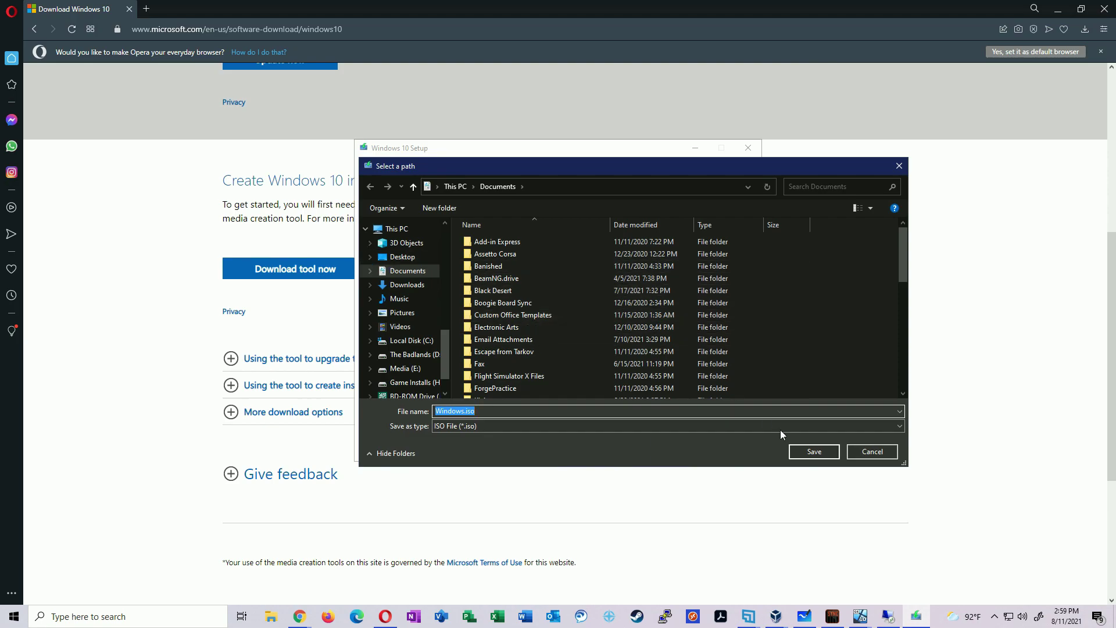
click(829, 454)
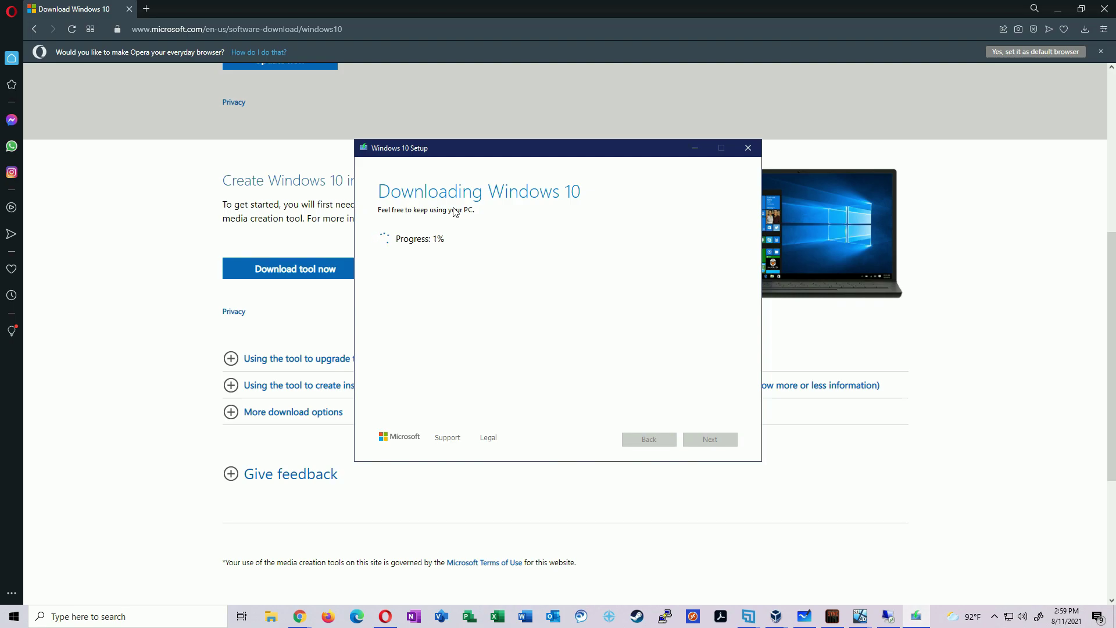
key(alt+F4)
- Choose Windows.iso as the start-up optical disk for MyVM and start the virtual machine
click(557, 351)
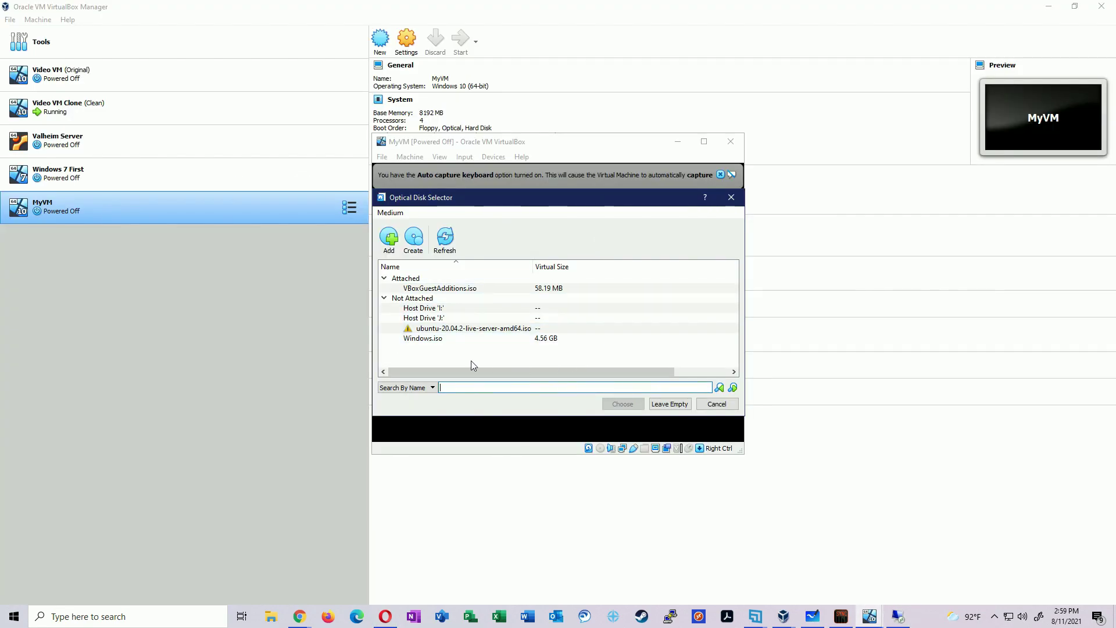
click(441, 339)
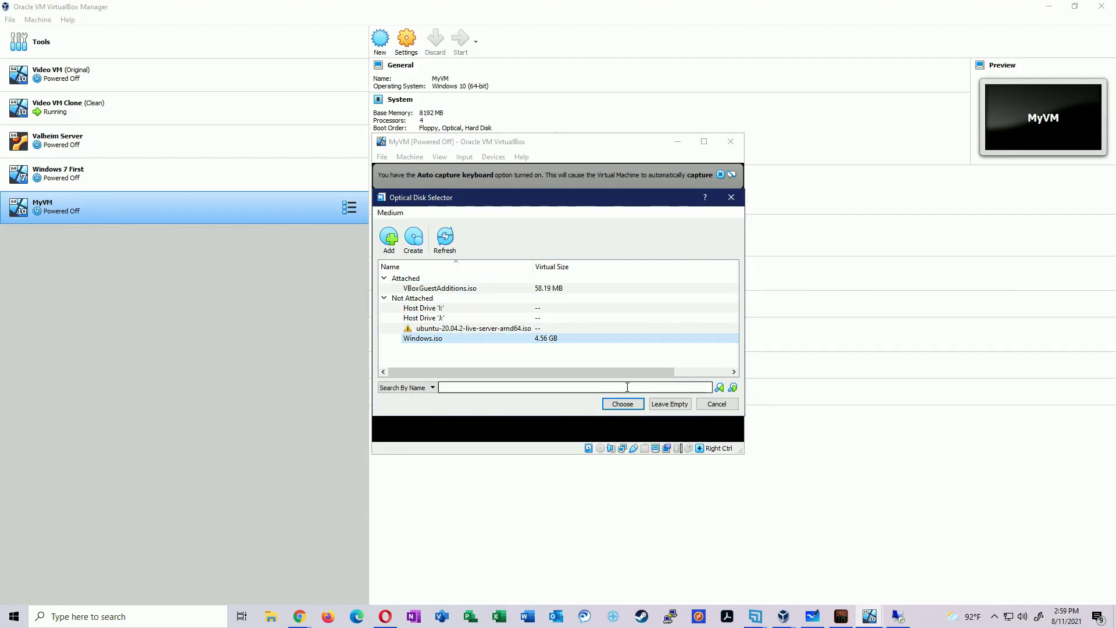
click(621, 403)
click(581, 382)
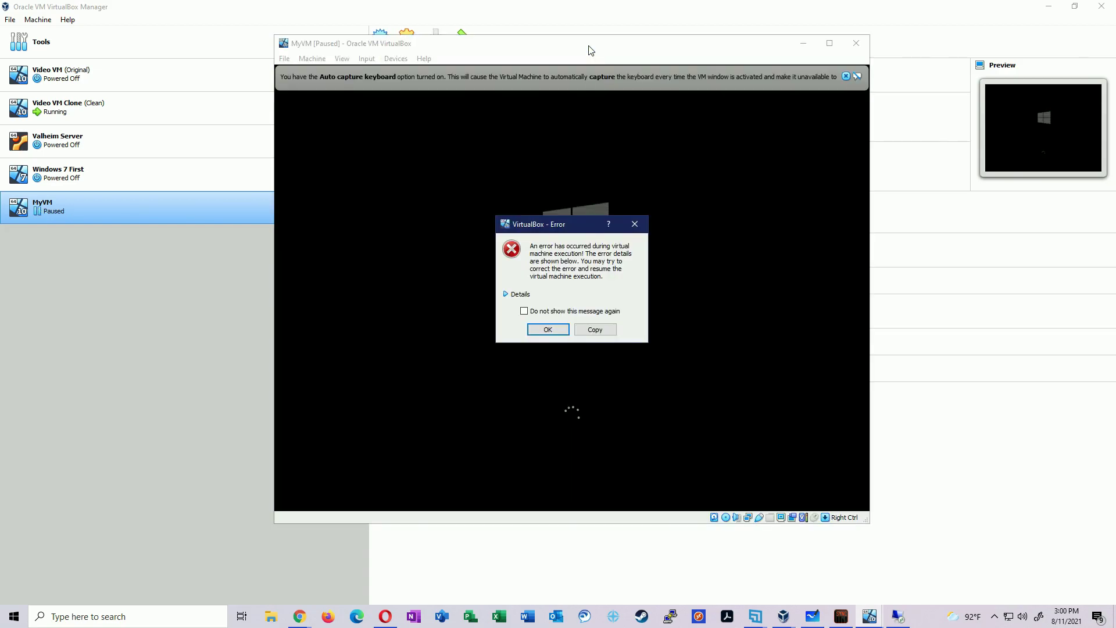
- Examine the details of MyVM's execution error, dismiss the error and notification, and resume the paused machine
click(519, 294)
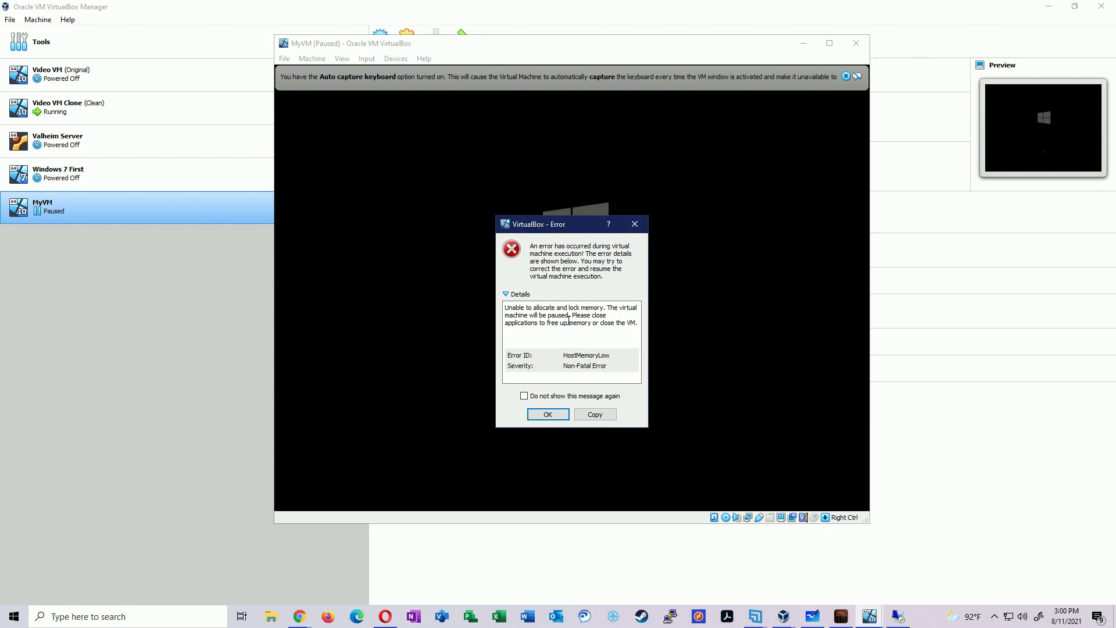
click(549, 414)
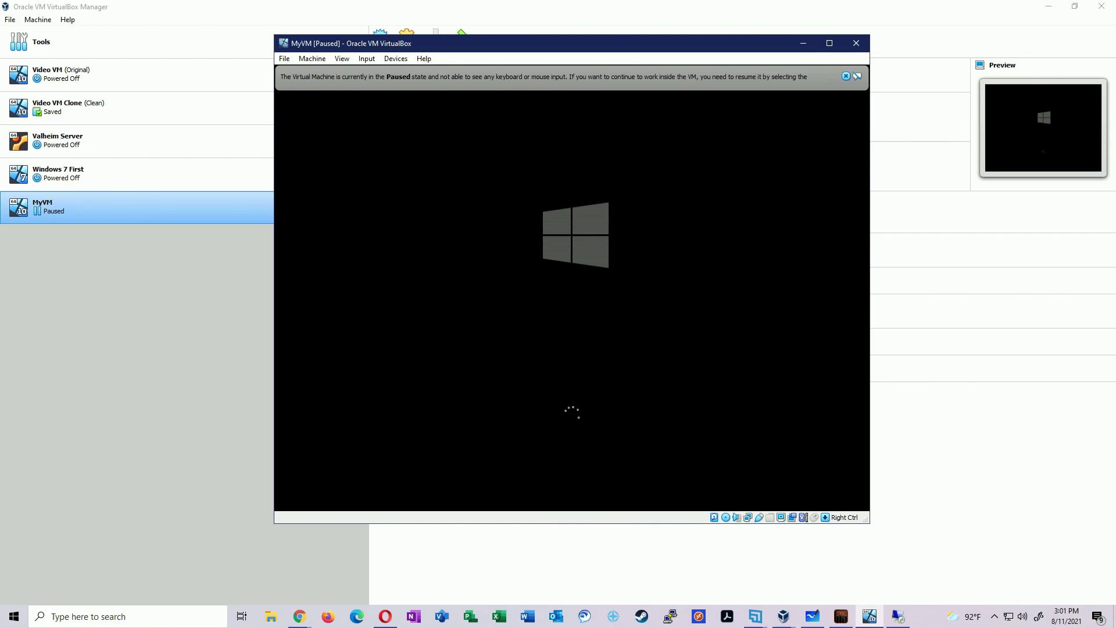
click(845, 75)
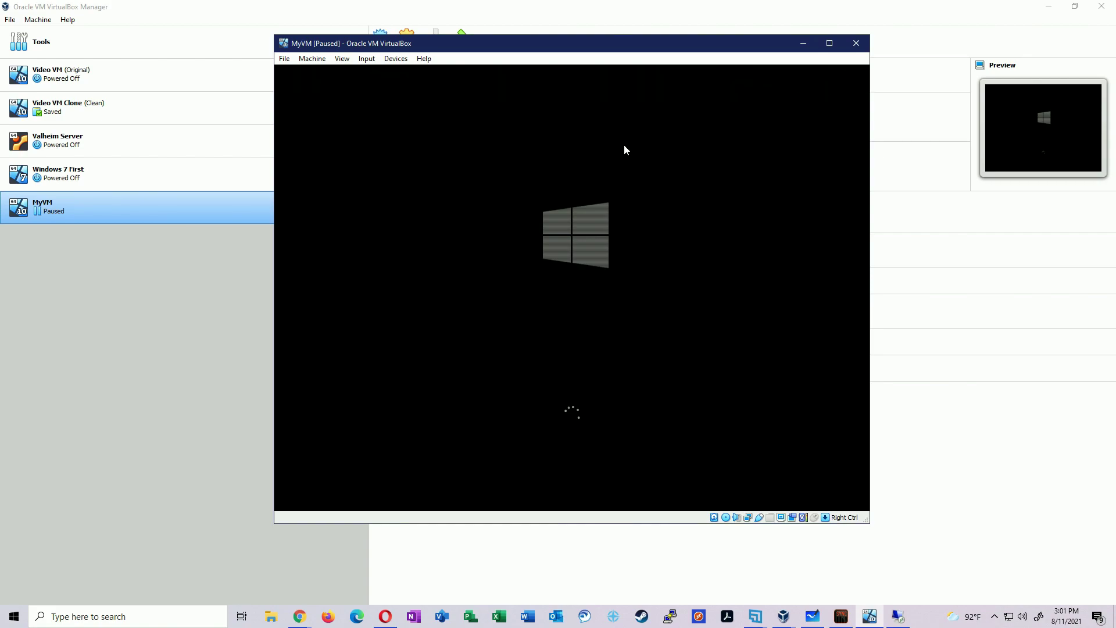
click(307, 60)
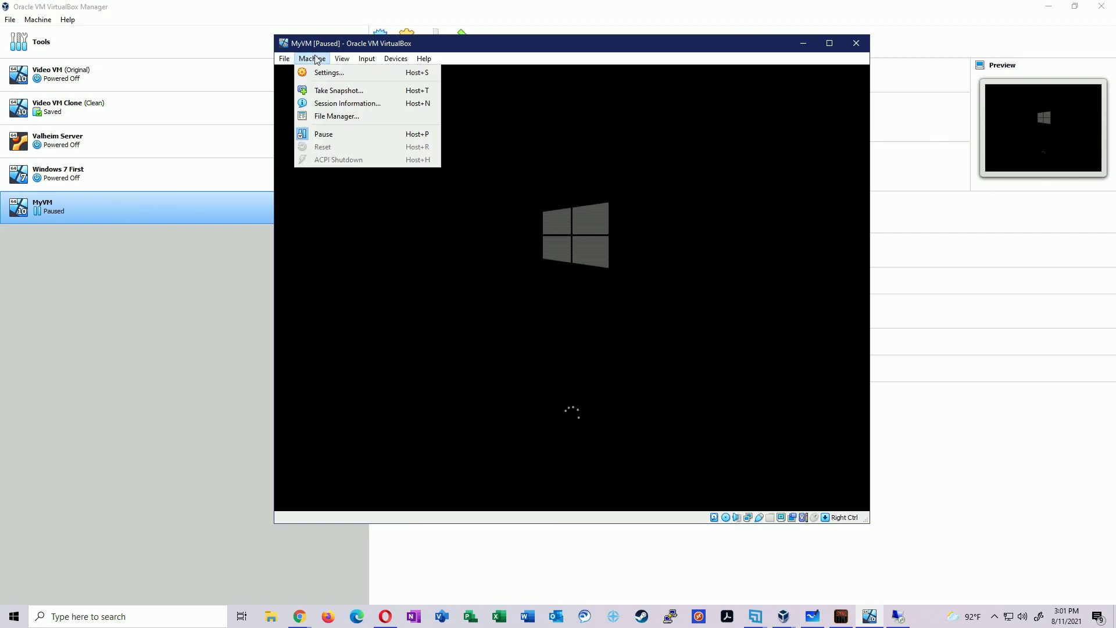
click(326, 134)
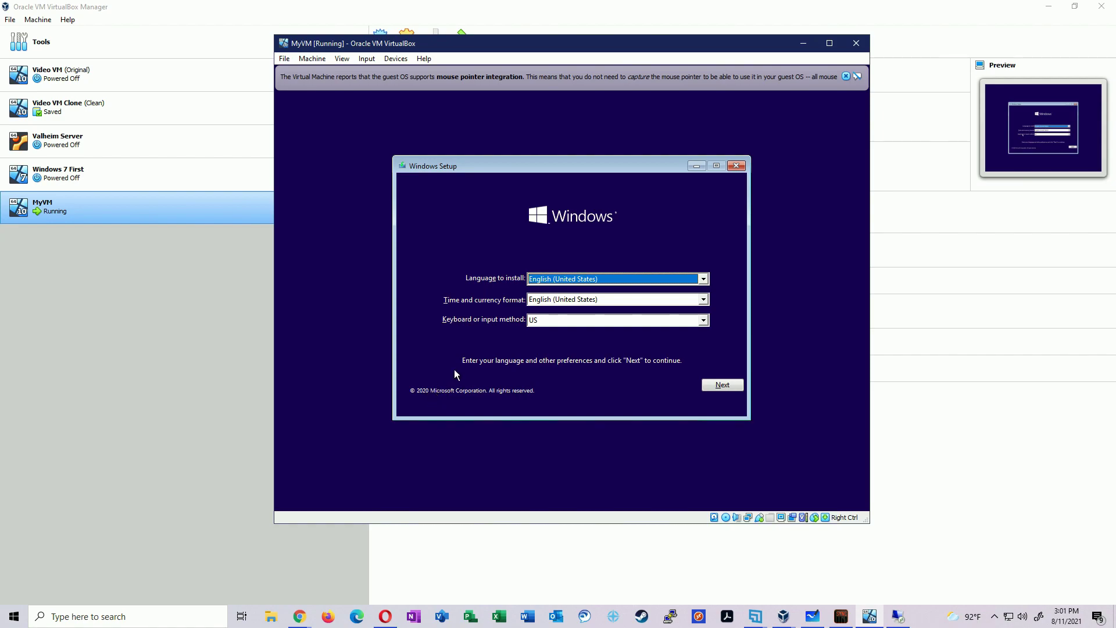
- Continue Windows Setup with English (United States) for language and formats and the US keyboard
click(733, 384)
key(Return)
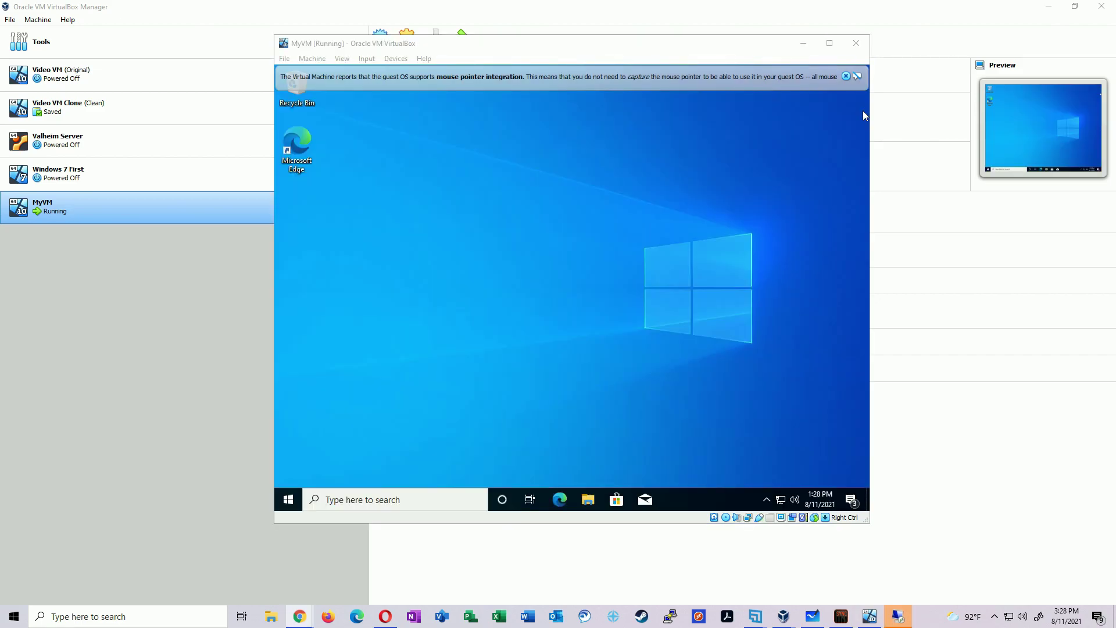
- Dismiss the mouse pointer integration message in MyVM and look over the guest's Start menu
click(862, 114)
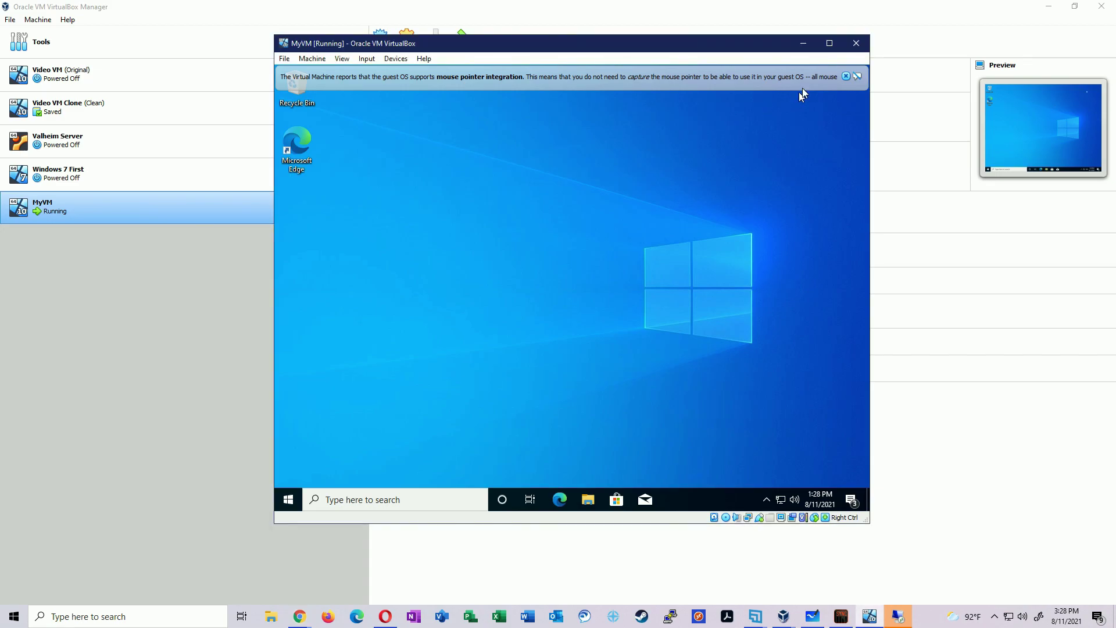
click(845, 76)
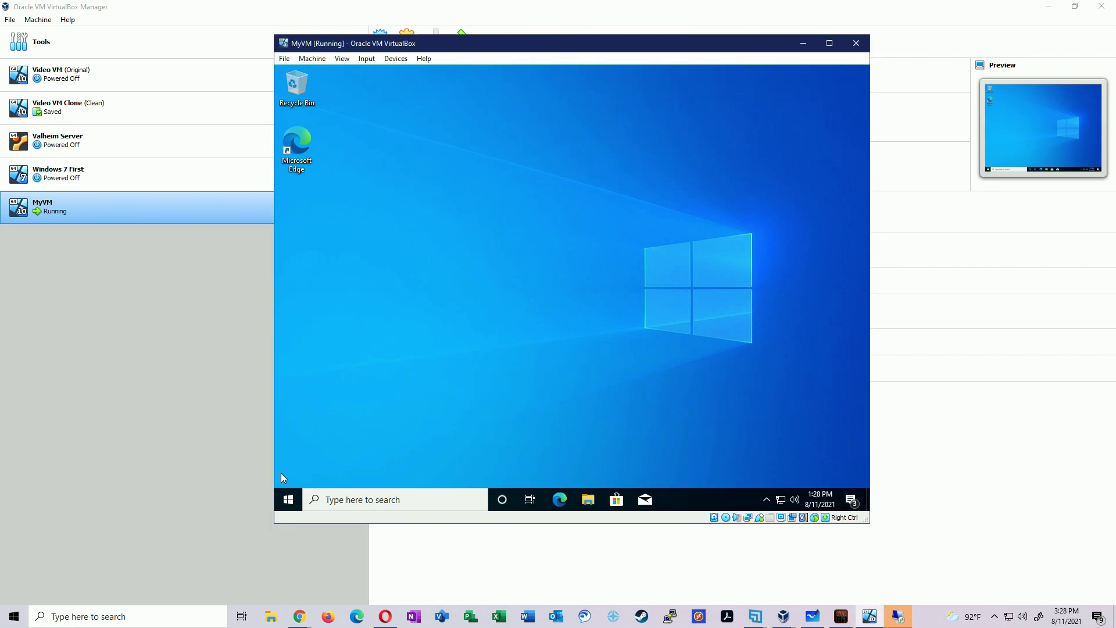
click(289, 500)
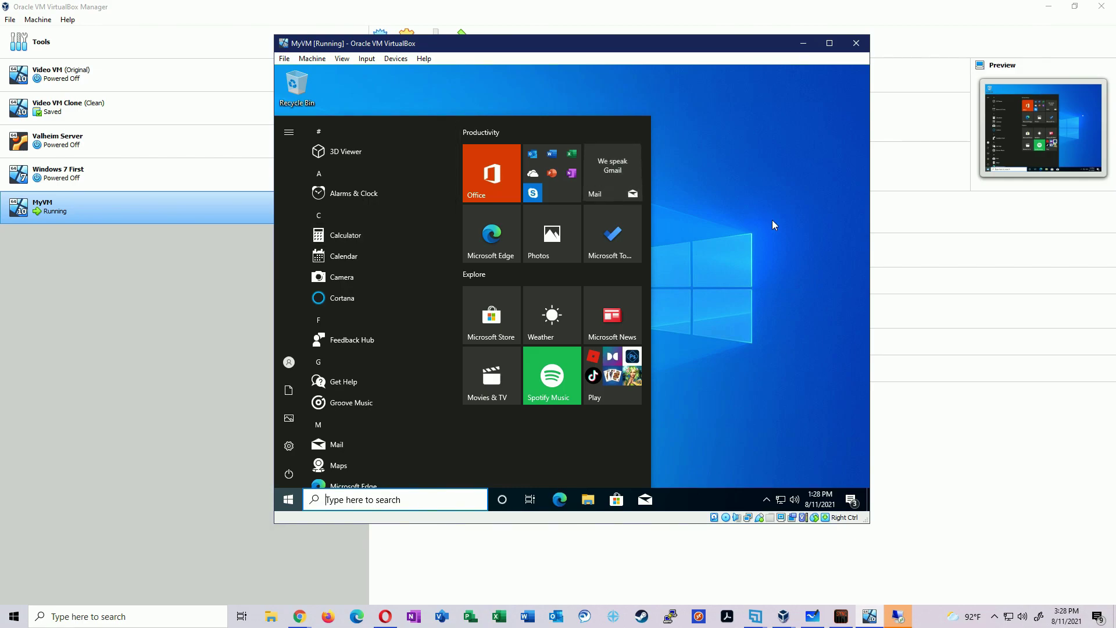
click(785, 475)
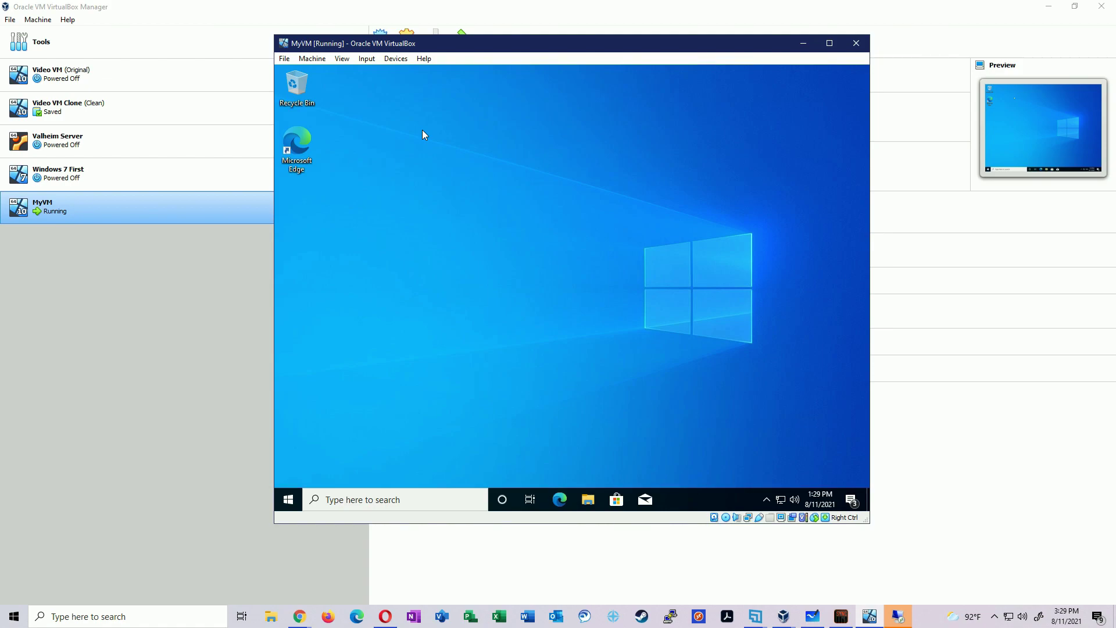
- Enlarge the MyVM window in width and height beyond the guest desktop
click(363, 61)
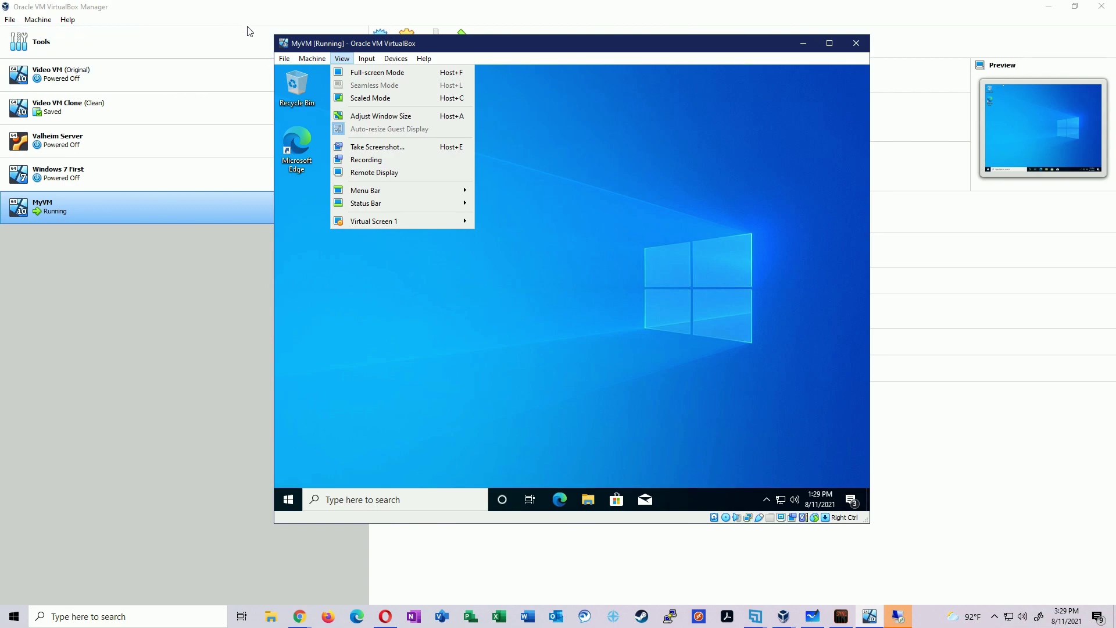
drag(274, 35, 130, 14)
drag(870, 98, 1027, 99)
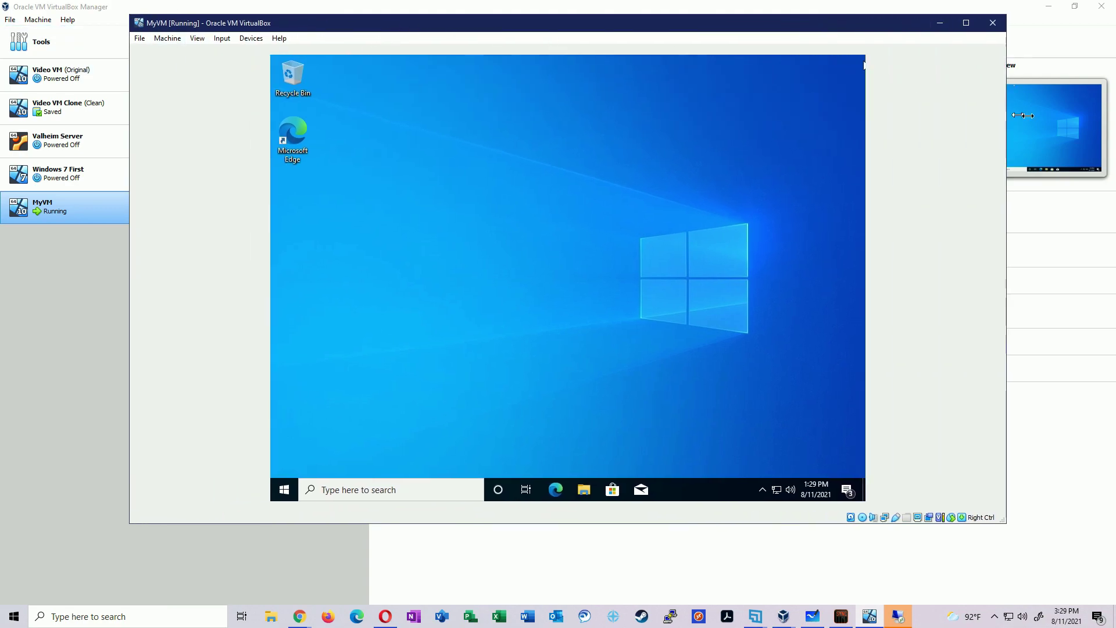
drag(812, 523, 814, 604)
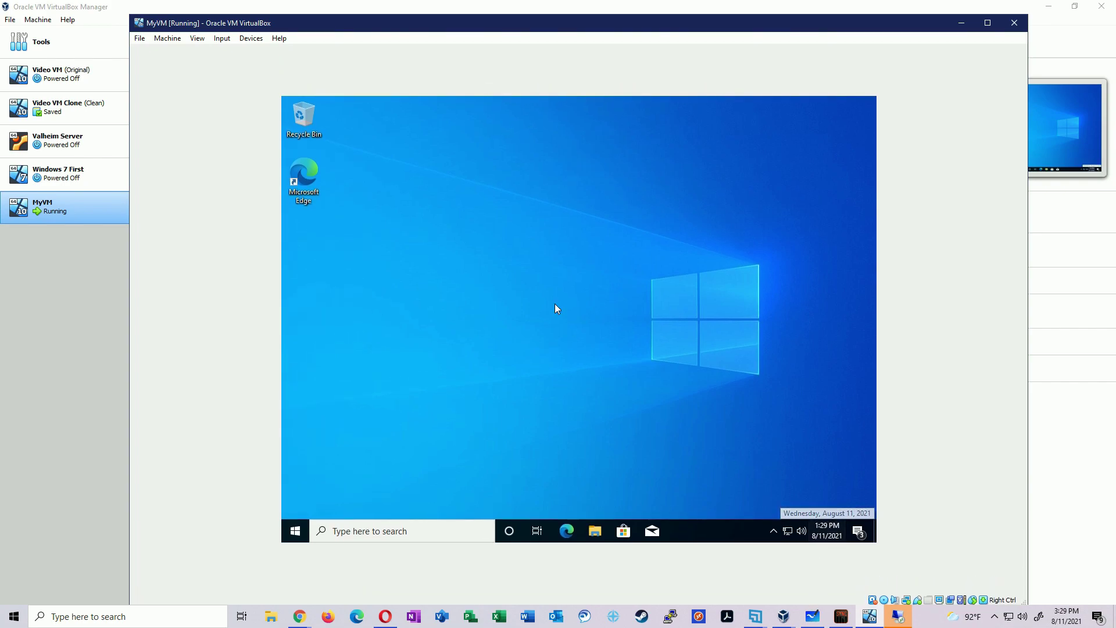
right_click(557, 222)
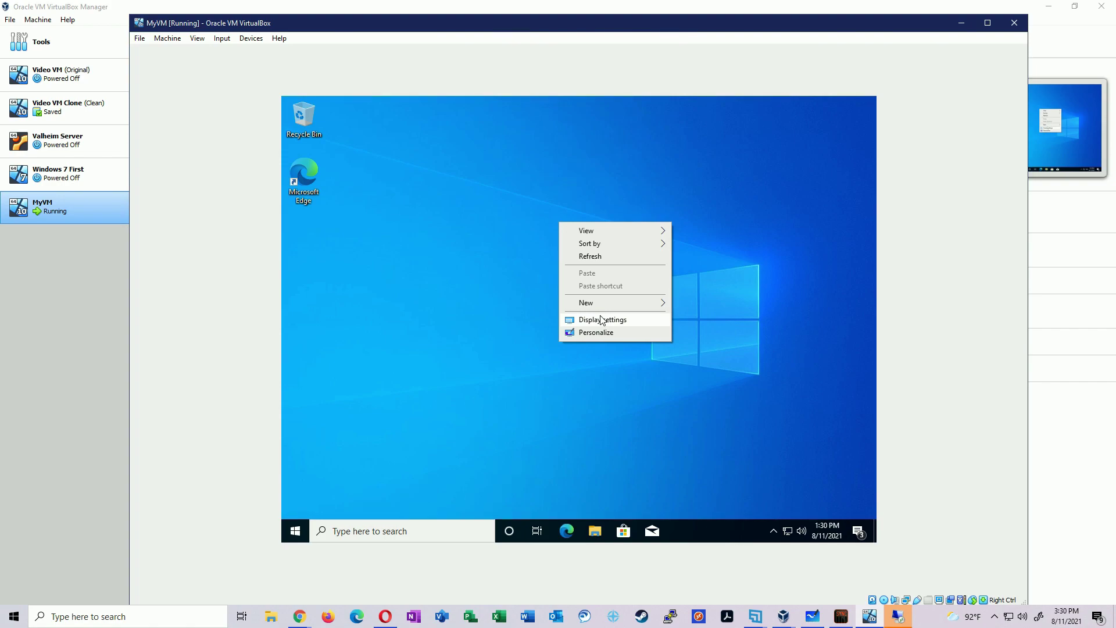
click(556, 161)
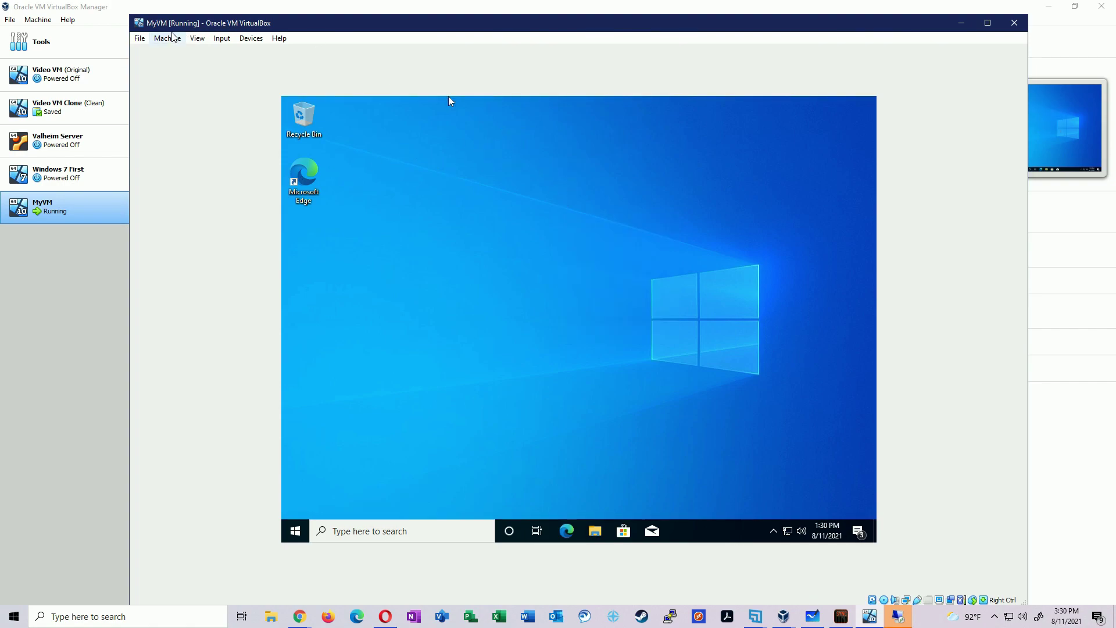
- Insert the Guest Additions CD image into MyVM and open CD Drive (D:) in the guest's File Explorer
click(221, 40)
mouse_move(173, 46)
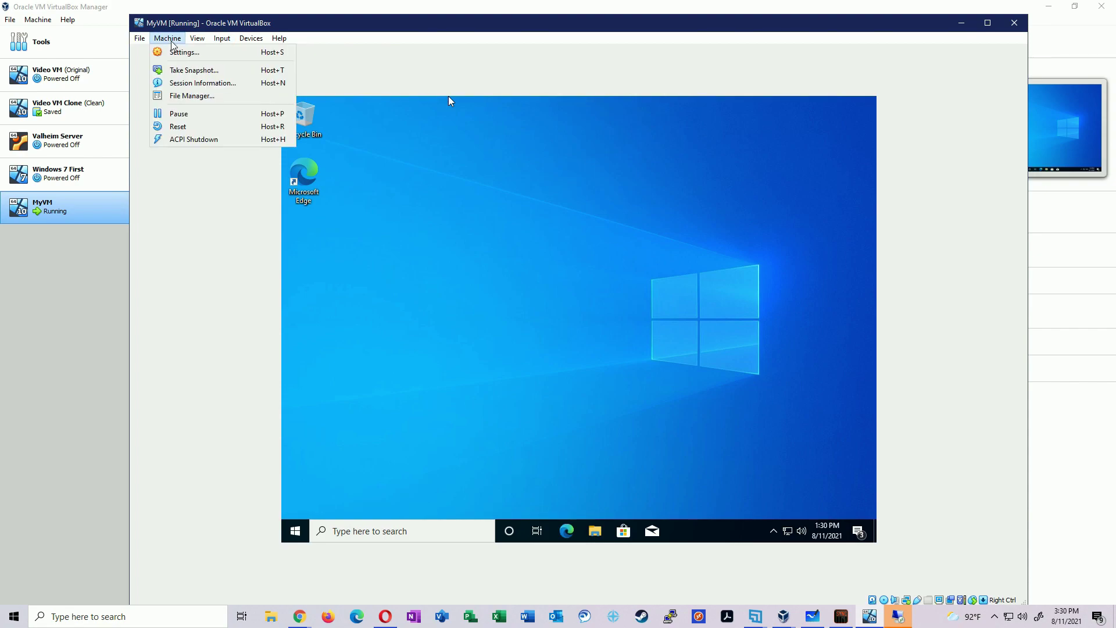
mouse_move(257, 44)
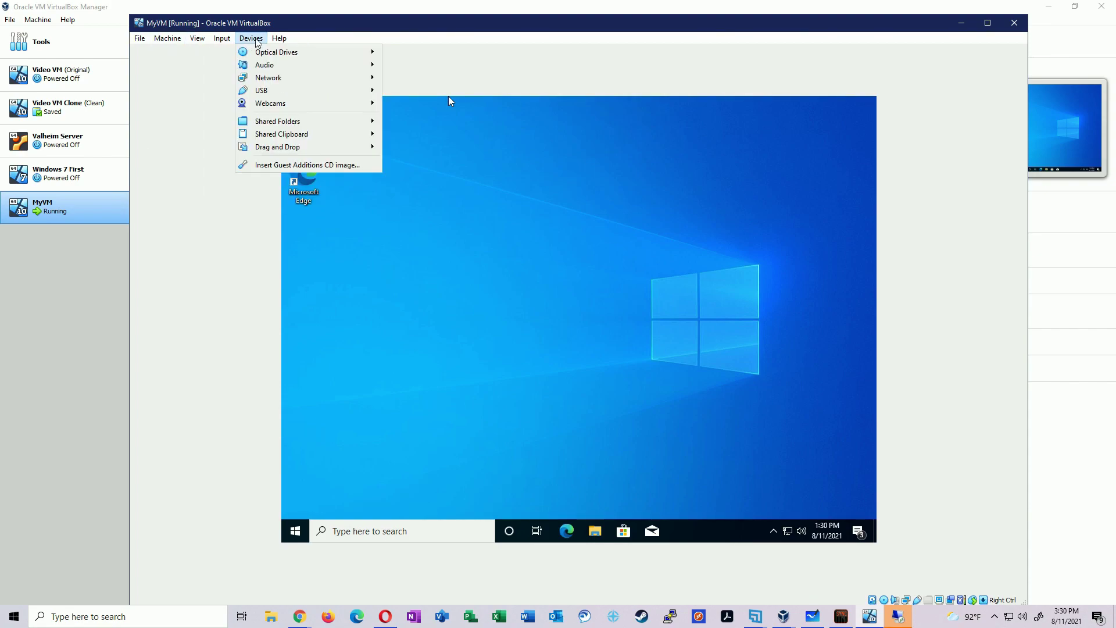
click(297, 167)
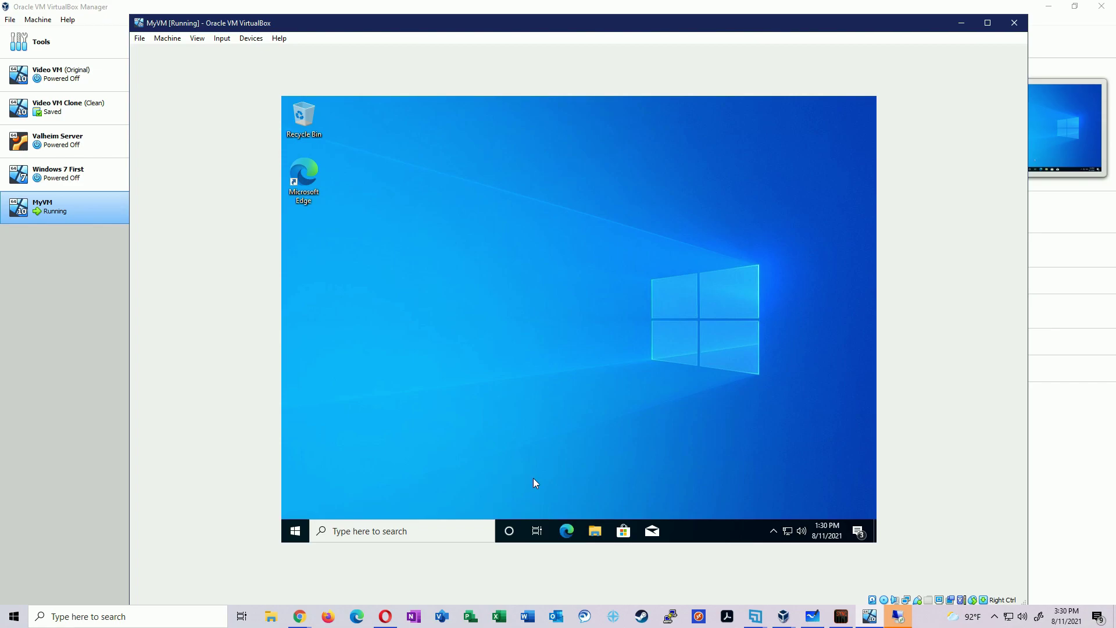
click(594, 531)
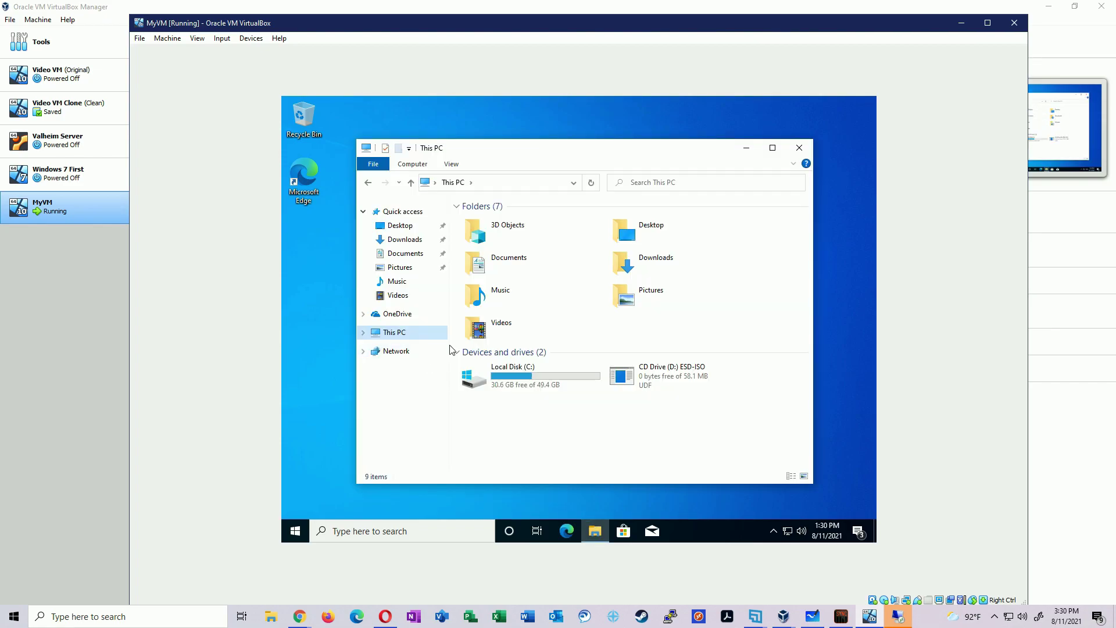
double_click(636, 379)
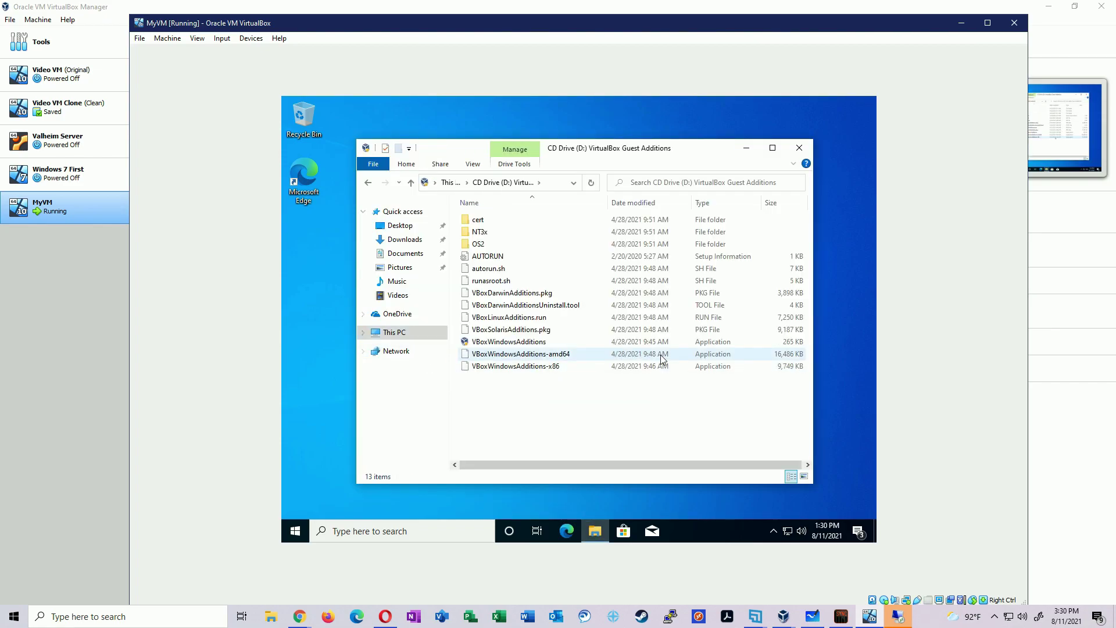
- Install VBoxWindowsAdditions-amd64 with the default components, allow the Oracle device software, and reboot the guest
double_click(510, 355)
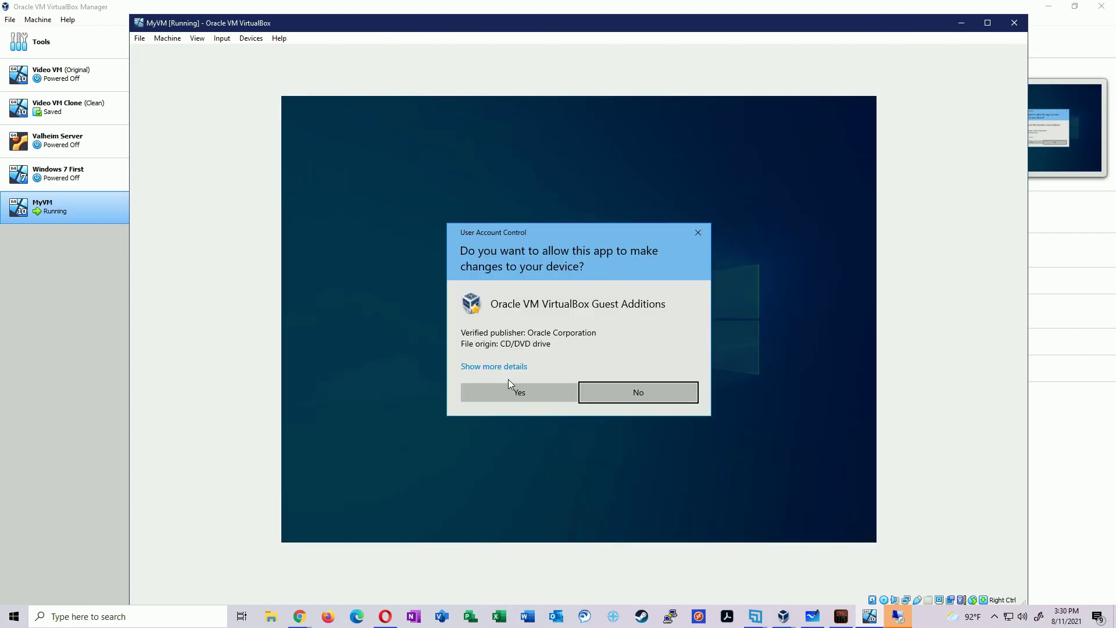
click(531, 389)
click(642, 407)
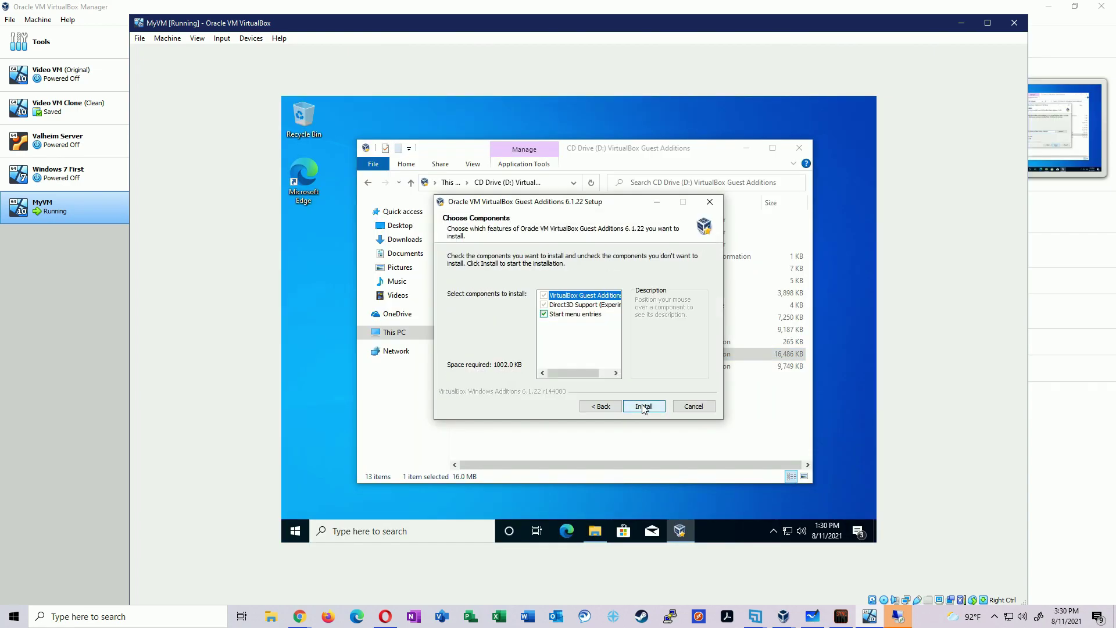
click(641, 405)
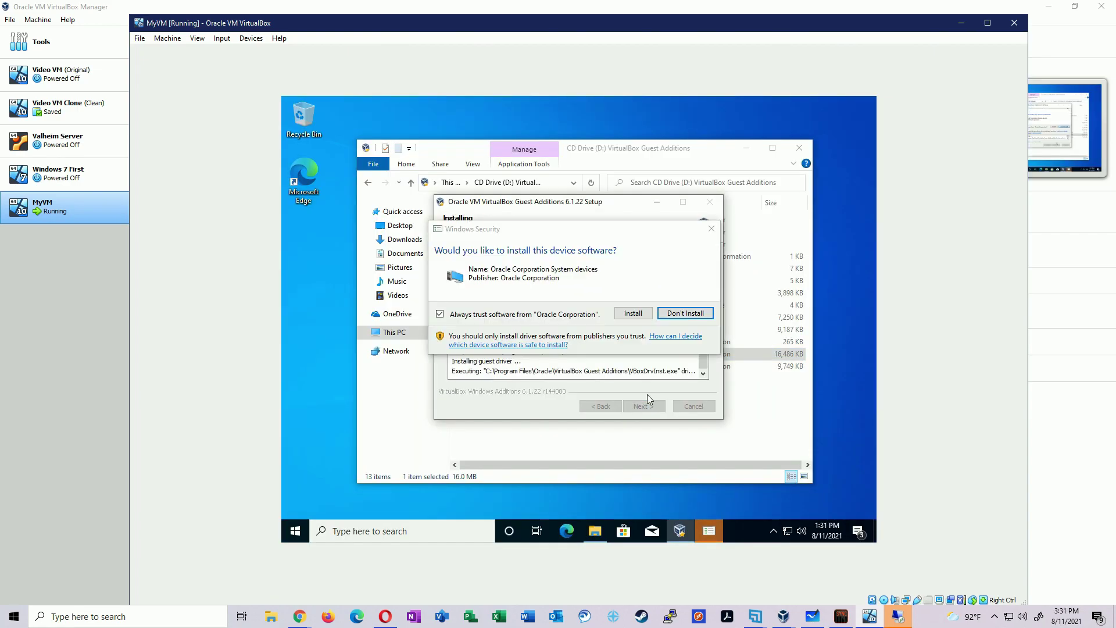
click(630, 314)
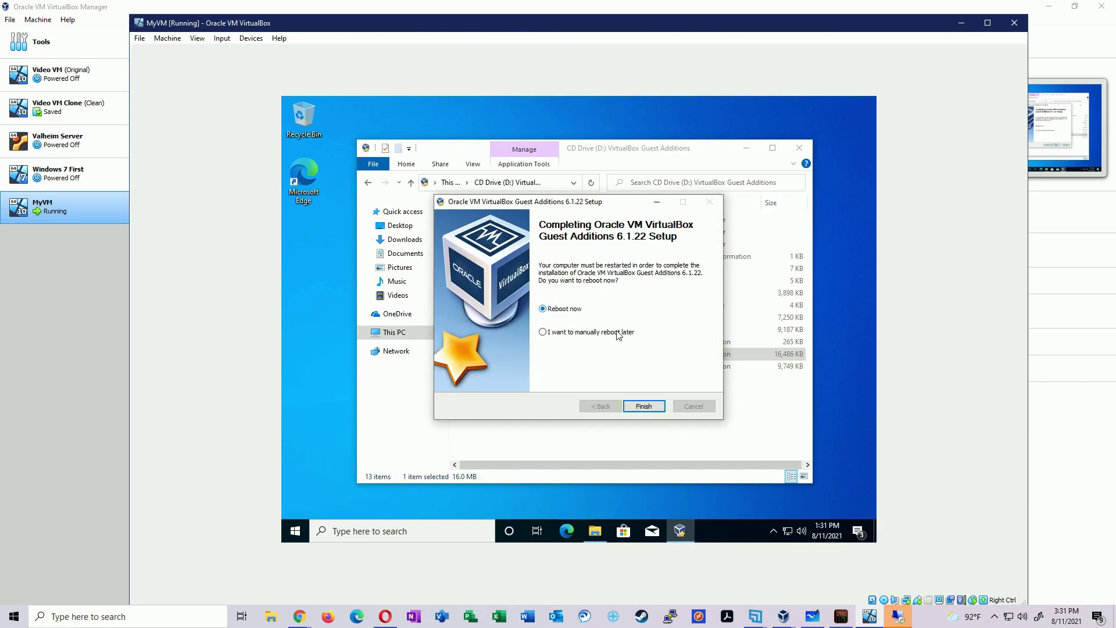
click(656, 405)
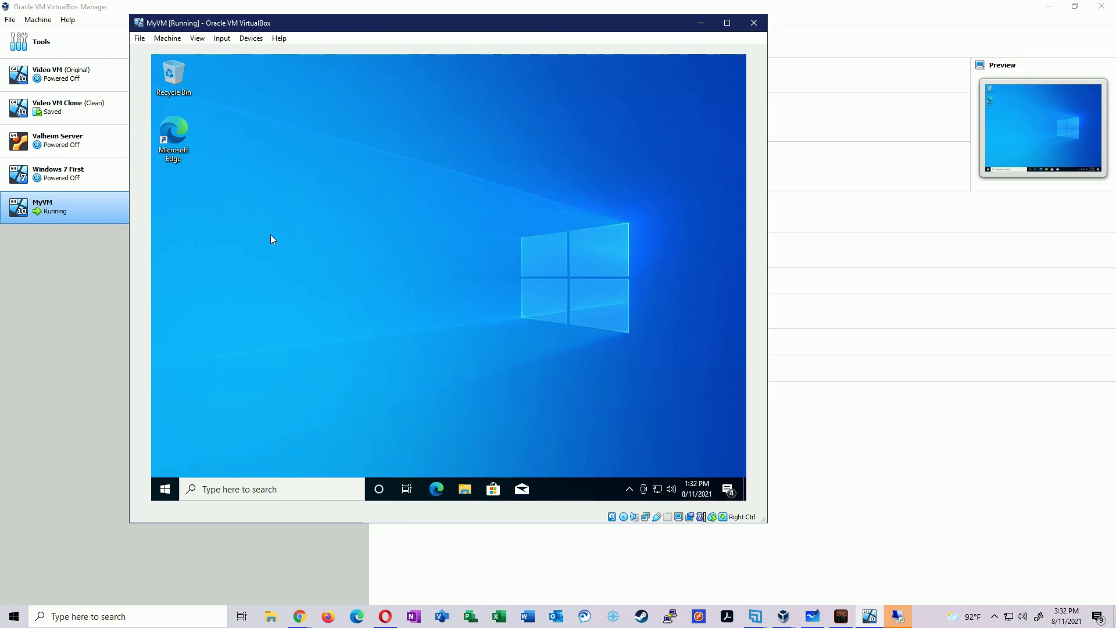
- Move the MyVM window over the VirtualBox Manager and make it smaller
drag(335, 29, 457, 51)
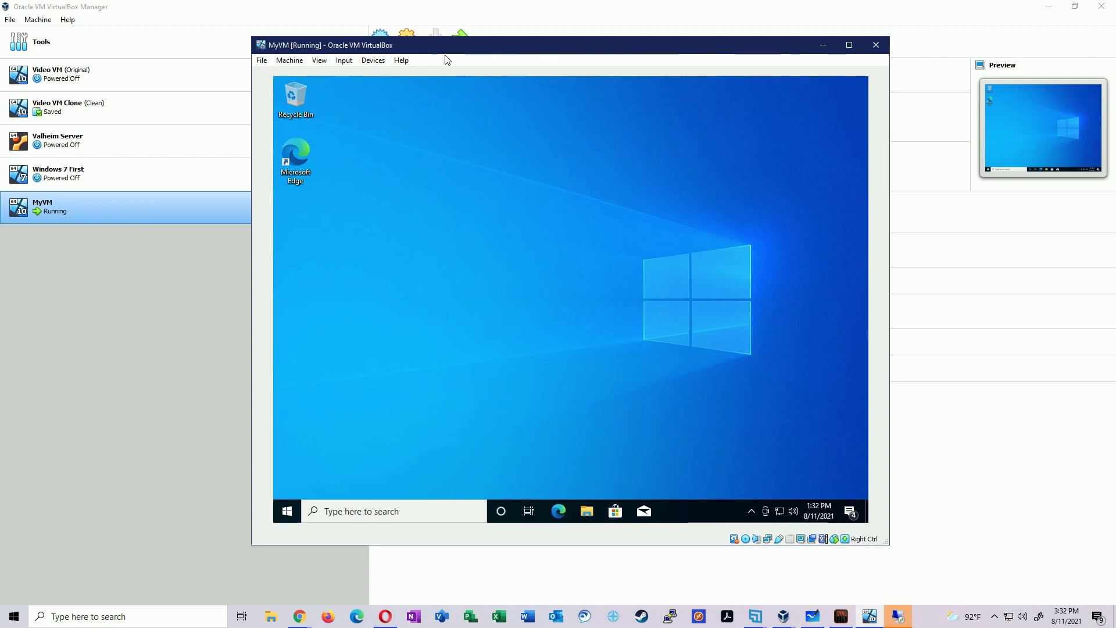
drag(458, 51, 459, 68)
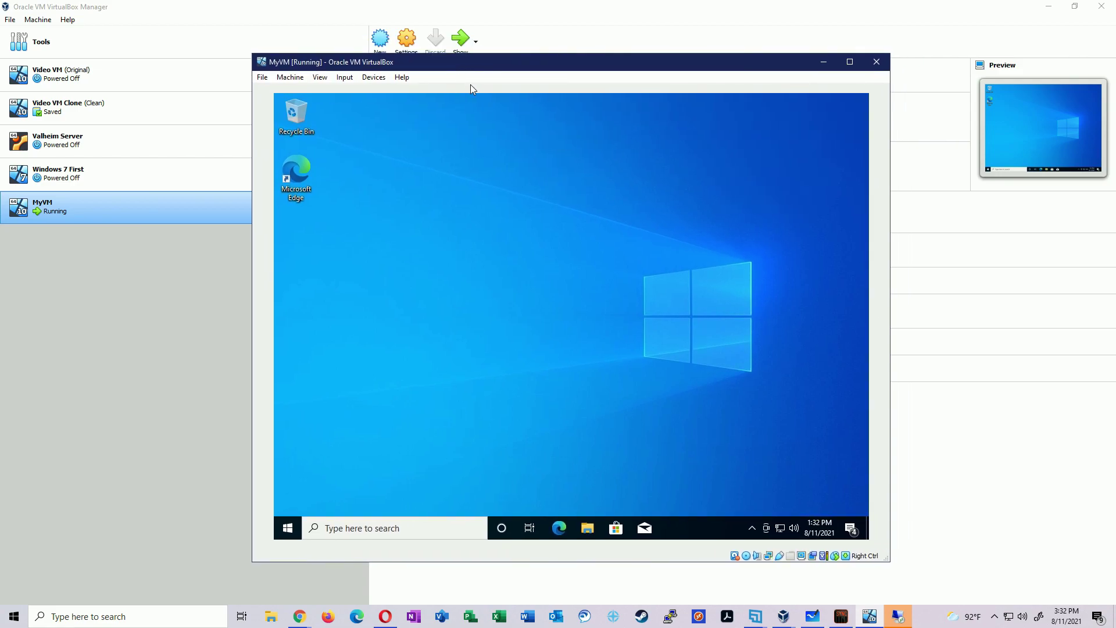
drag(437, 67, 367, 82)
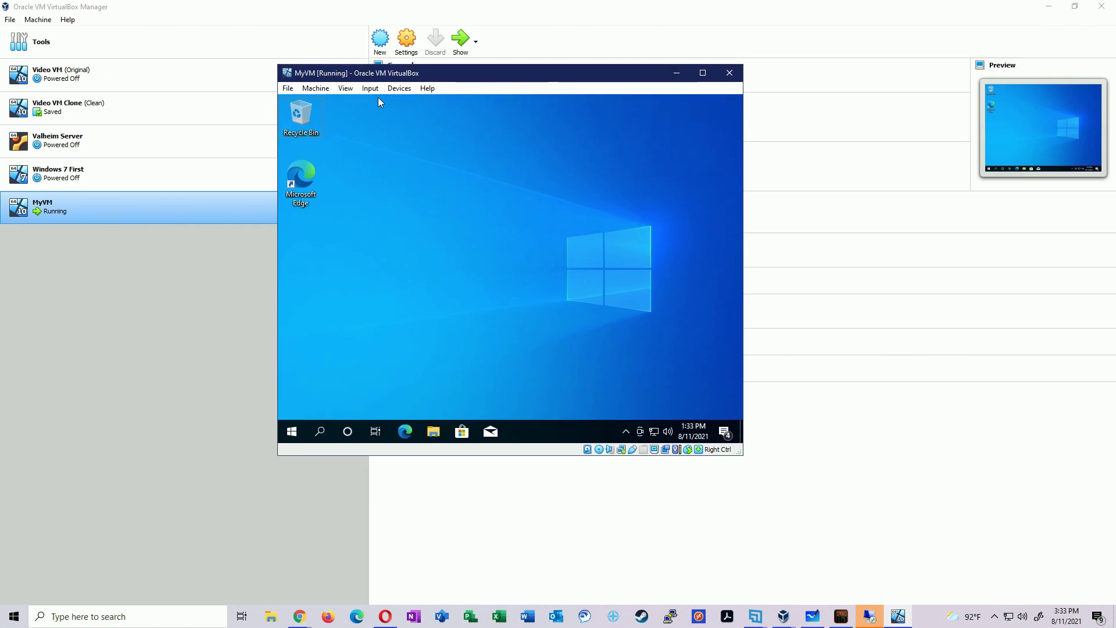
- Toggle Auto-resize Guest Display for MyVM
click(345, 88)
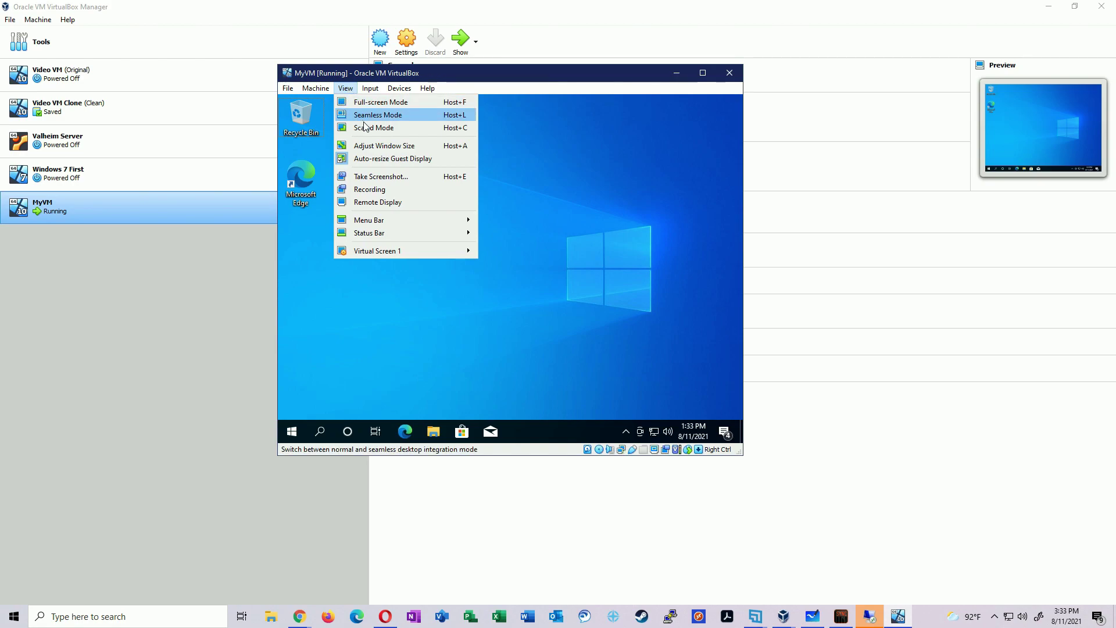
click(375, 159)
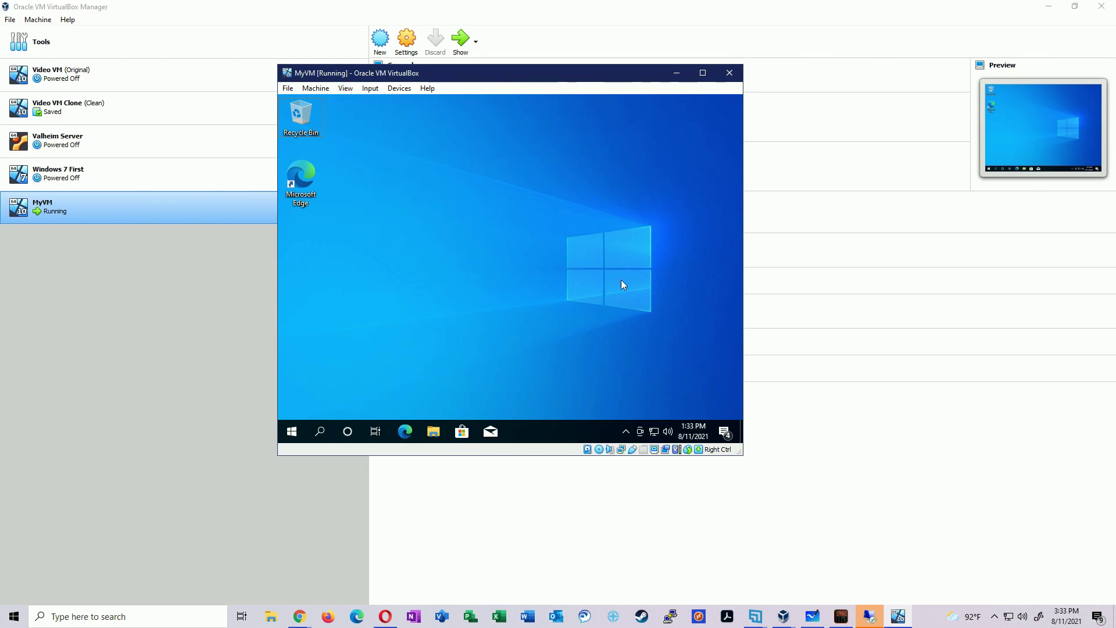
- Enlarge the MyVM window in width and height, and turn on Auto-resize Guest Display
drag(744, 457, 988, 565)
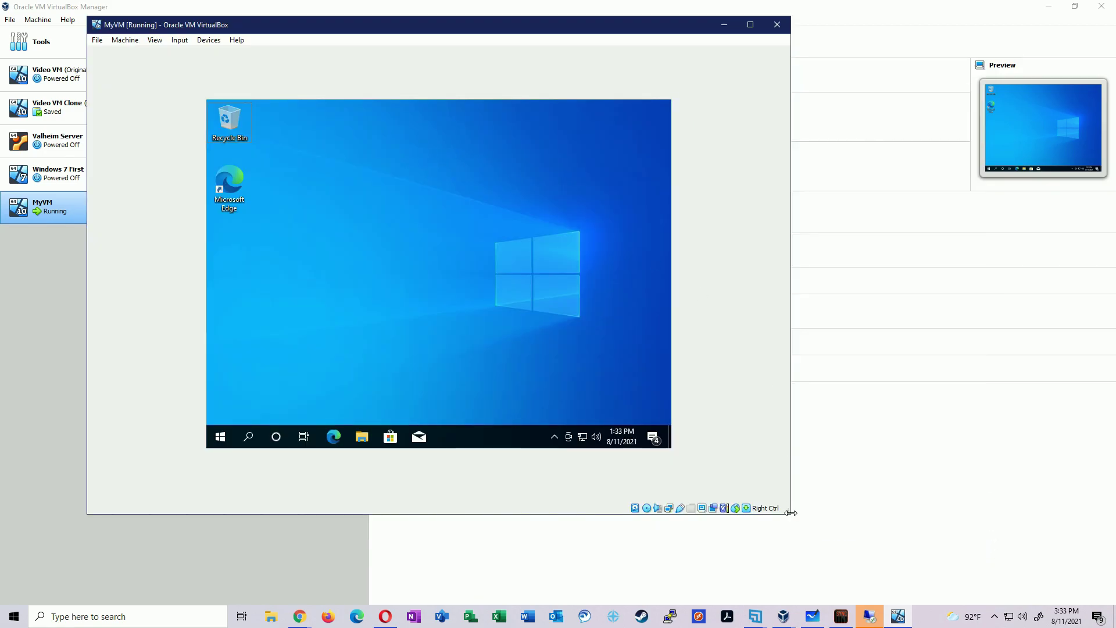
drag(791, 512, 1032, 513)
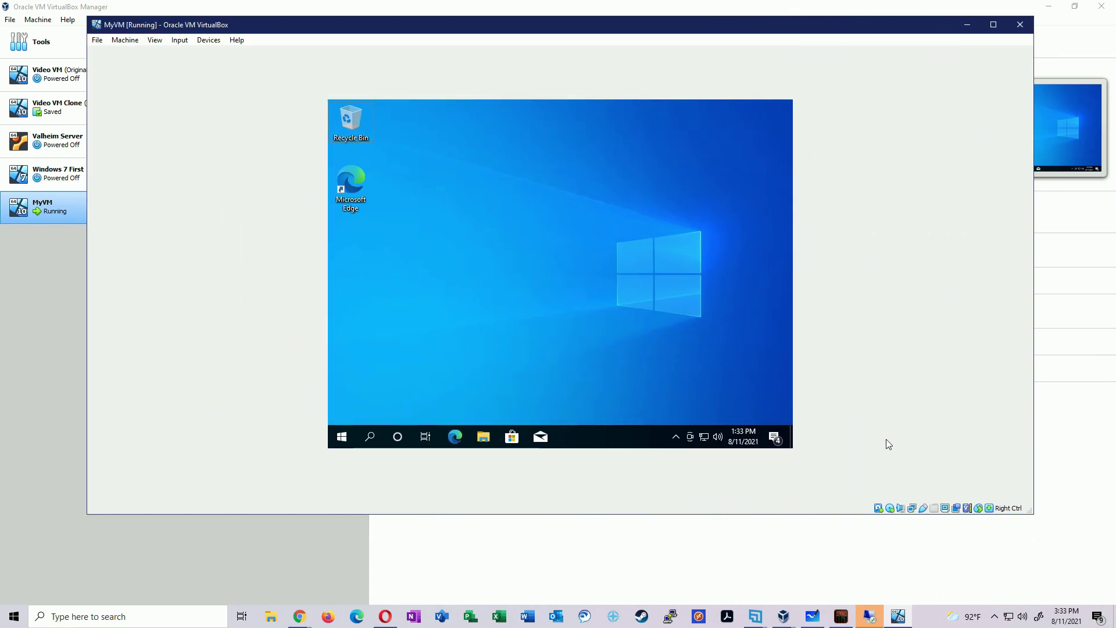
drag(762, 514, 751, 588)
click(154, 39)
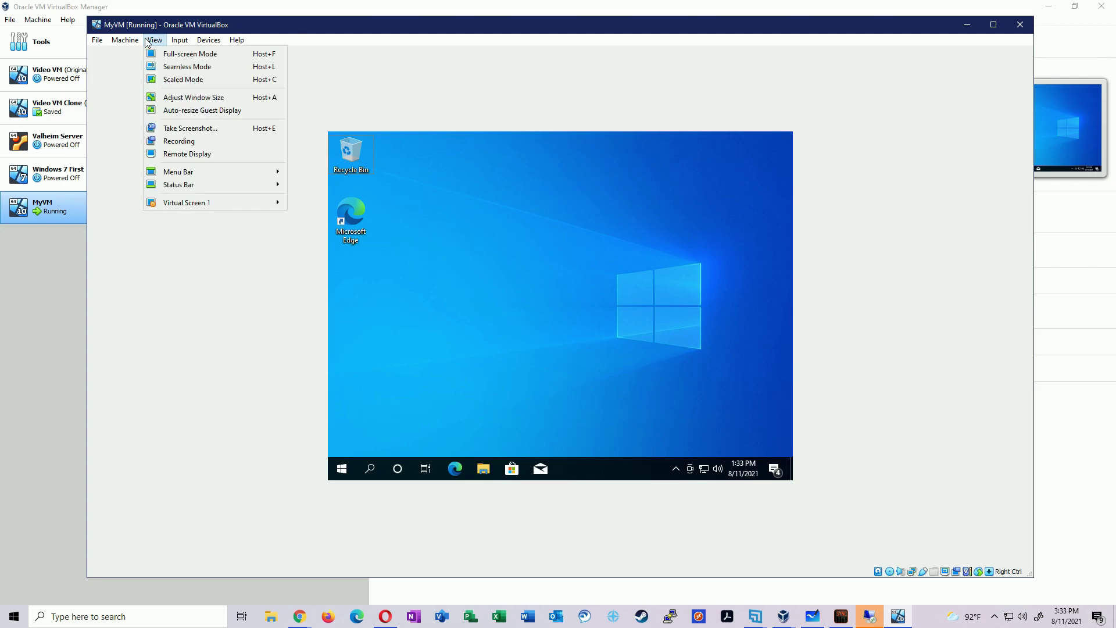
click(183, 108)
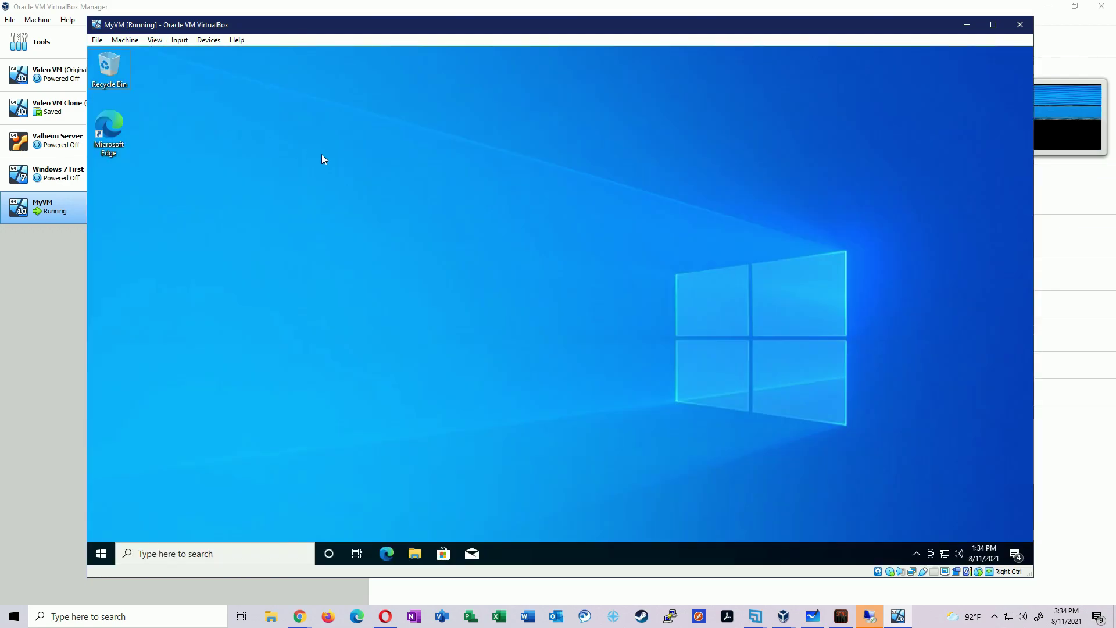
- Maximize the MyVM window and restore it to a smaller floating window over the VirtualBox Manager
click(155, 40)
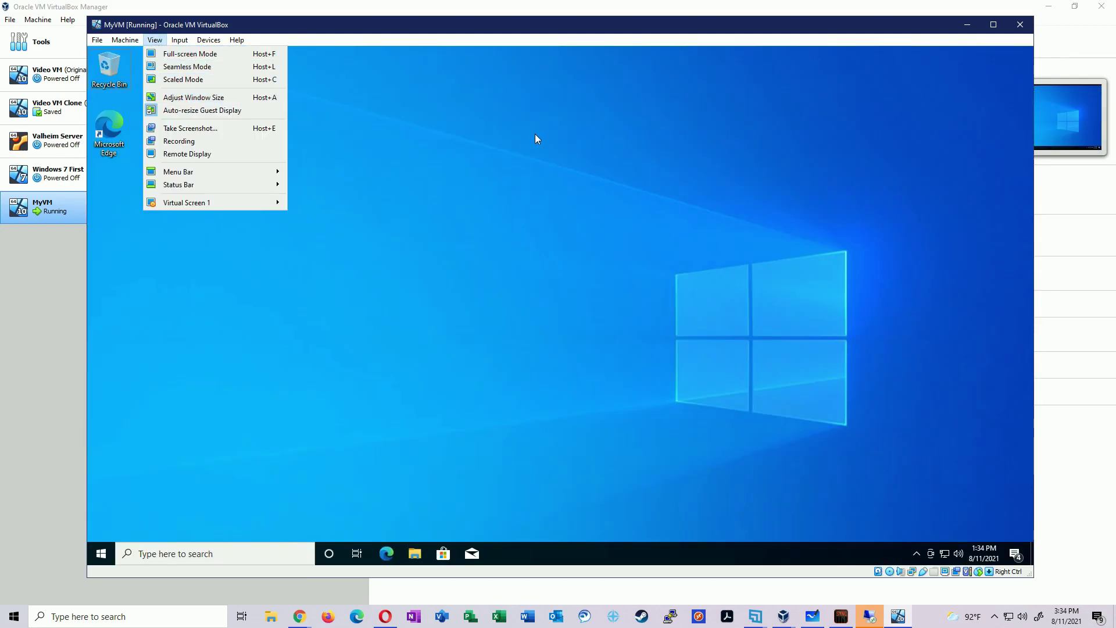
click(637, 23)
drag(629, 24, 618, 42)
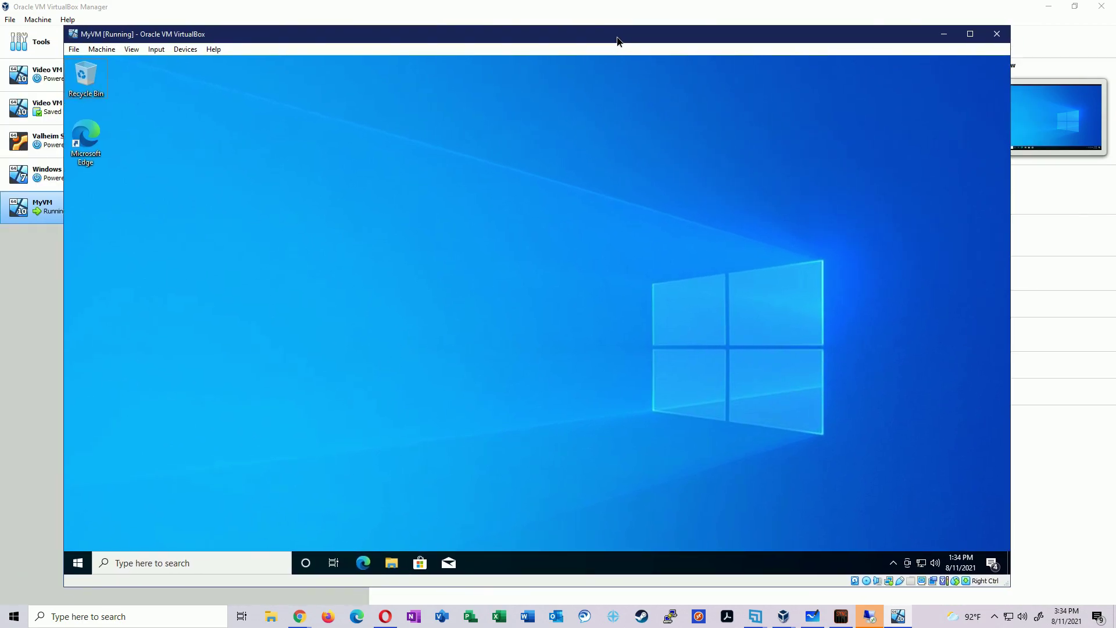
drag(747, 42, 740, 0)
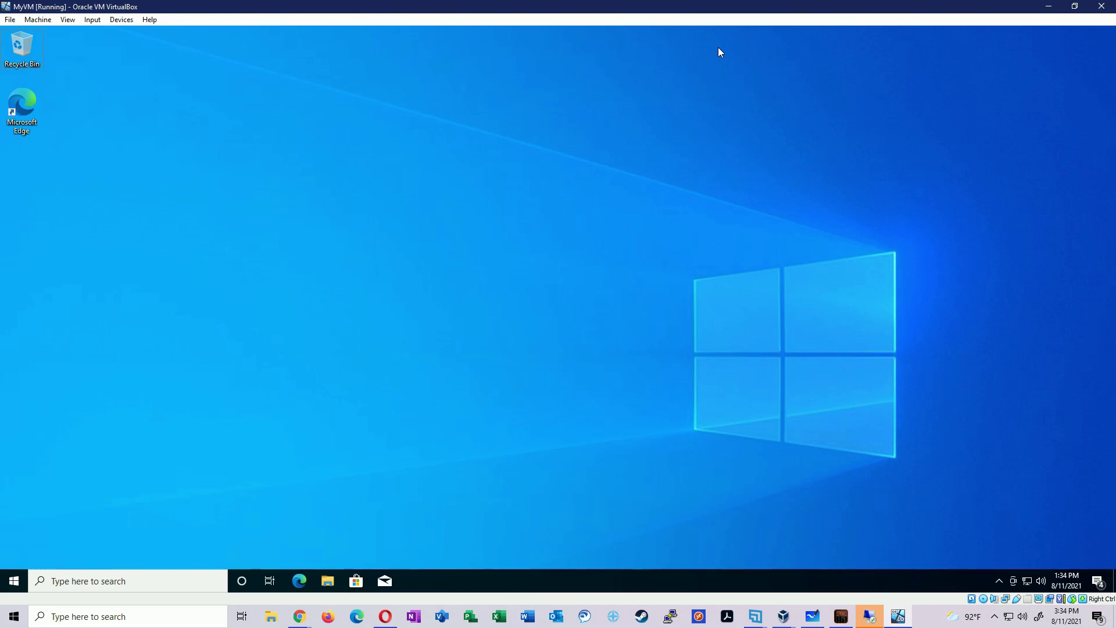
double_click(673, 7)
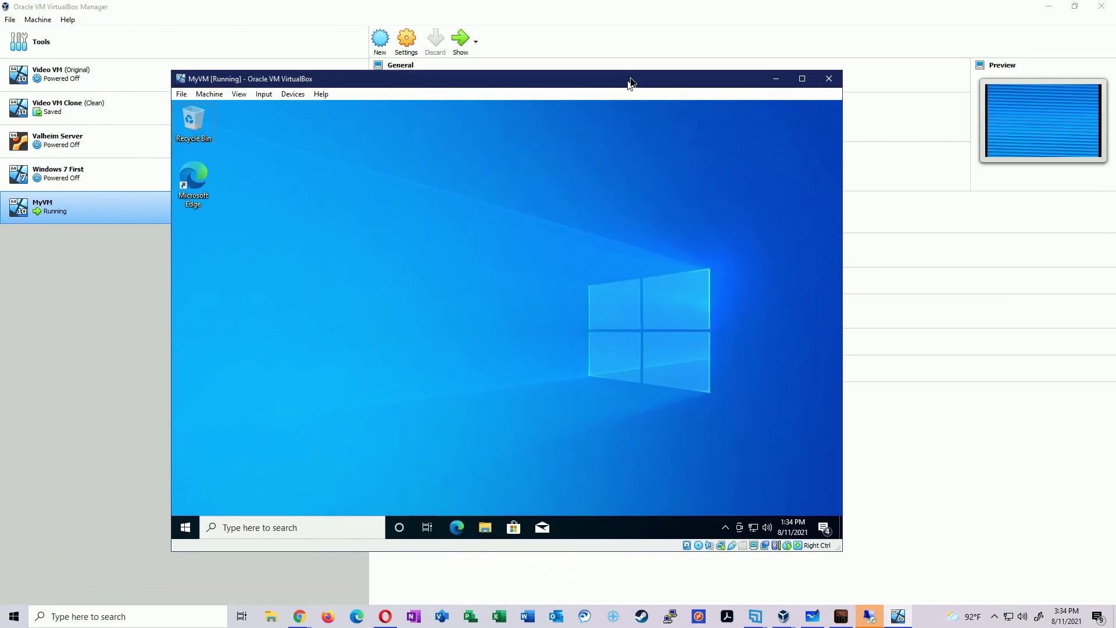
drag(630, 81, 637, 76)
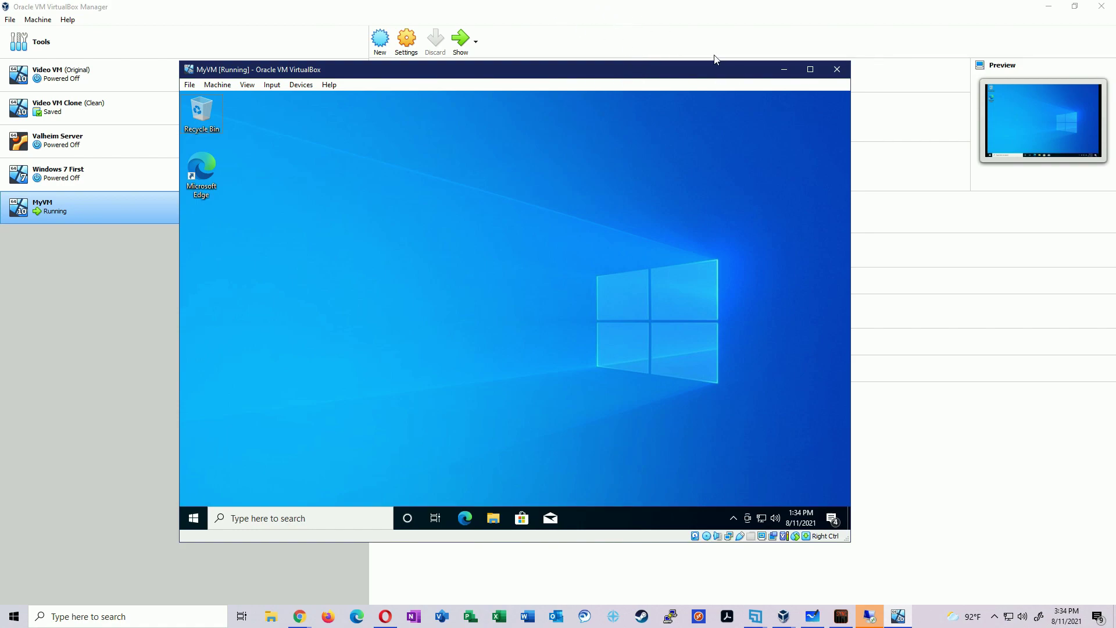
- Minimize the MyVM window and open the Snapshots view of MyVM in the VirtualBox Manager
key(alt+Tab)
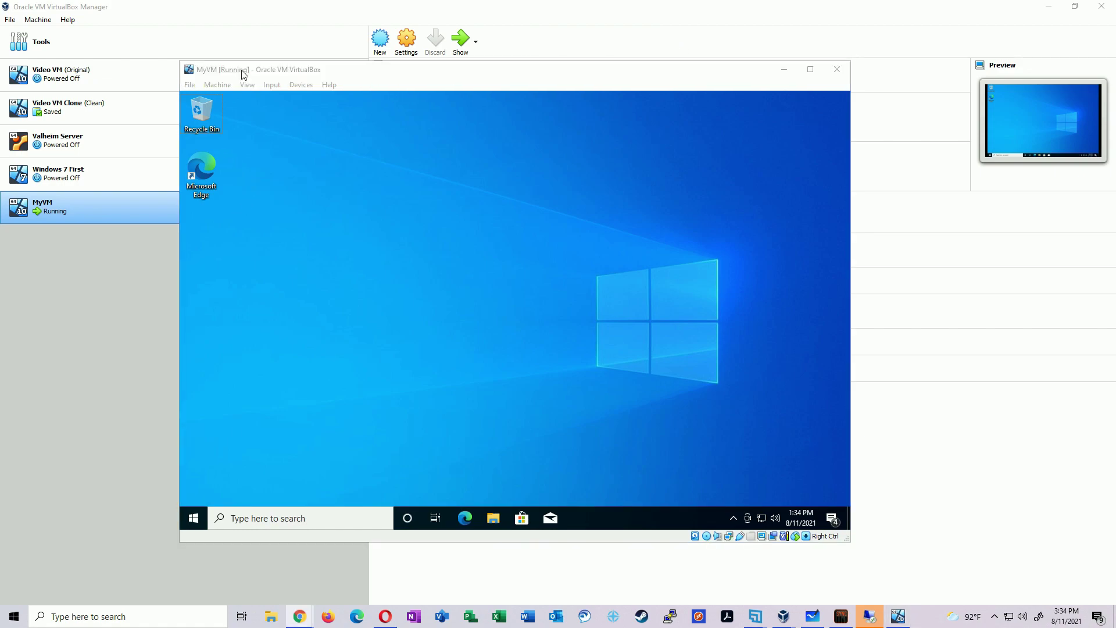
click(735, 70)
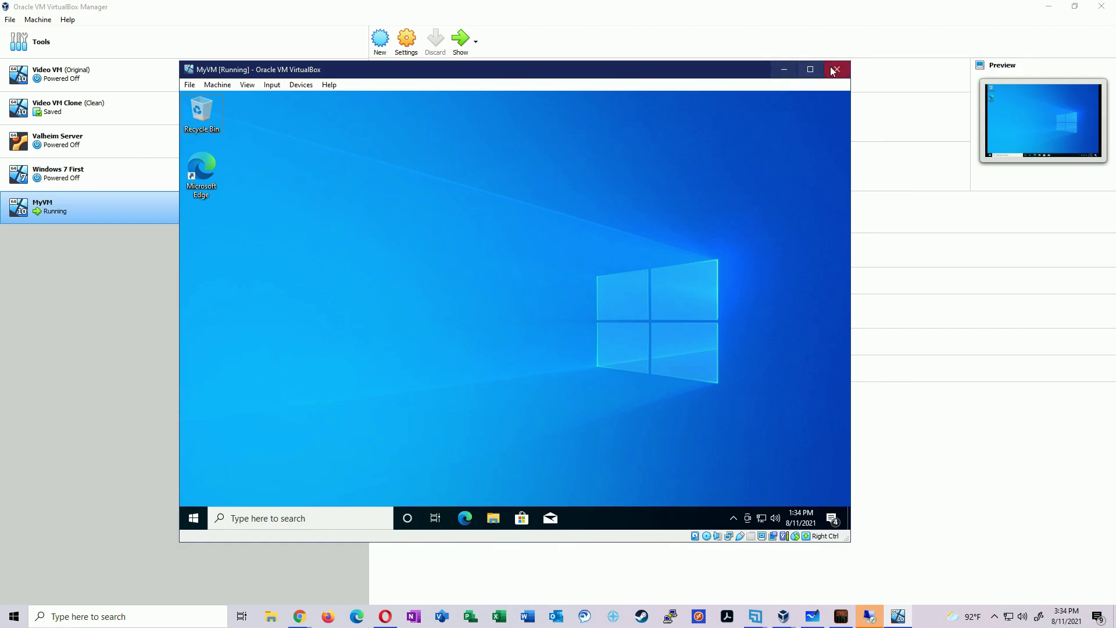
click(784, 69)
click(332, 267)
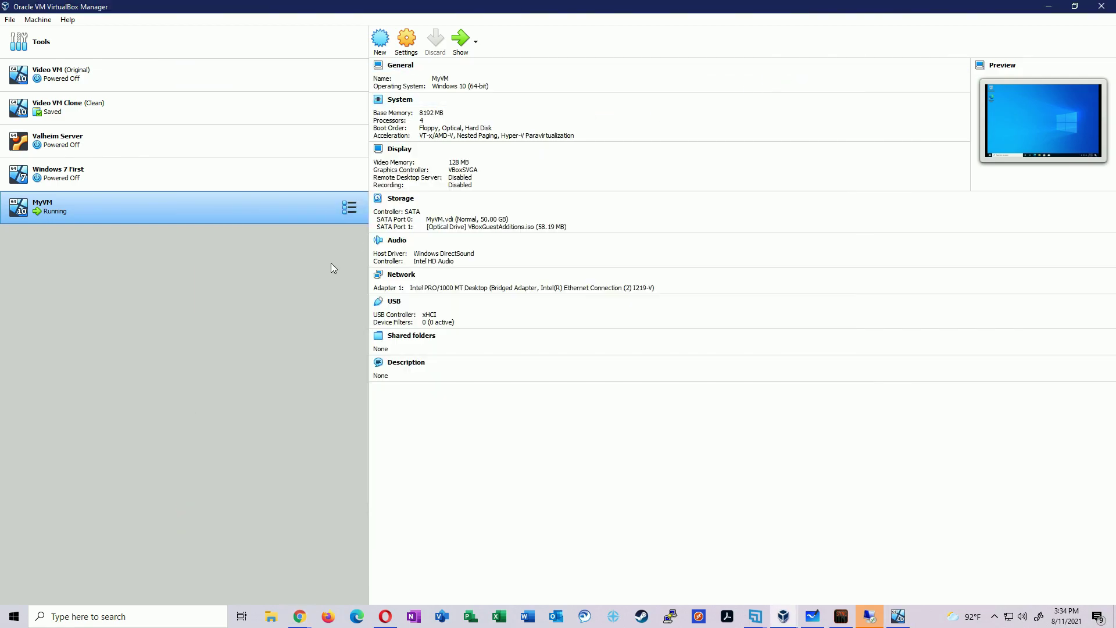
right_click(213, 209)
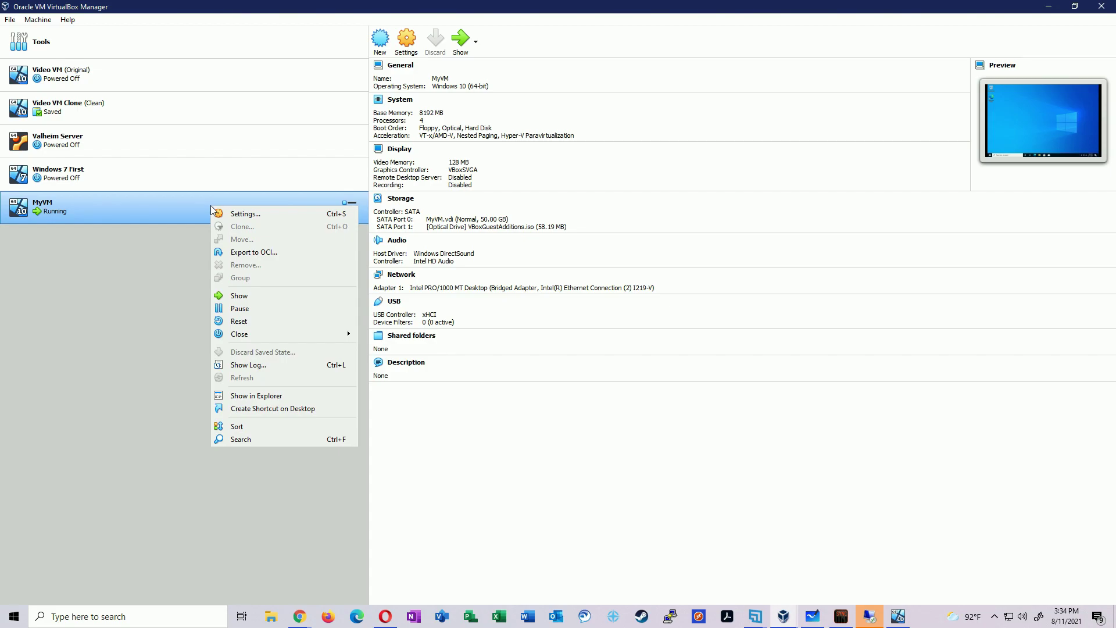
right_click(173, 205)
click(146, 318)
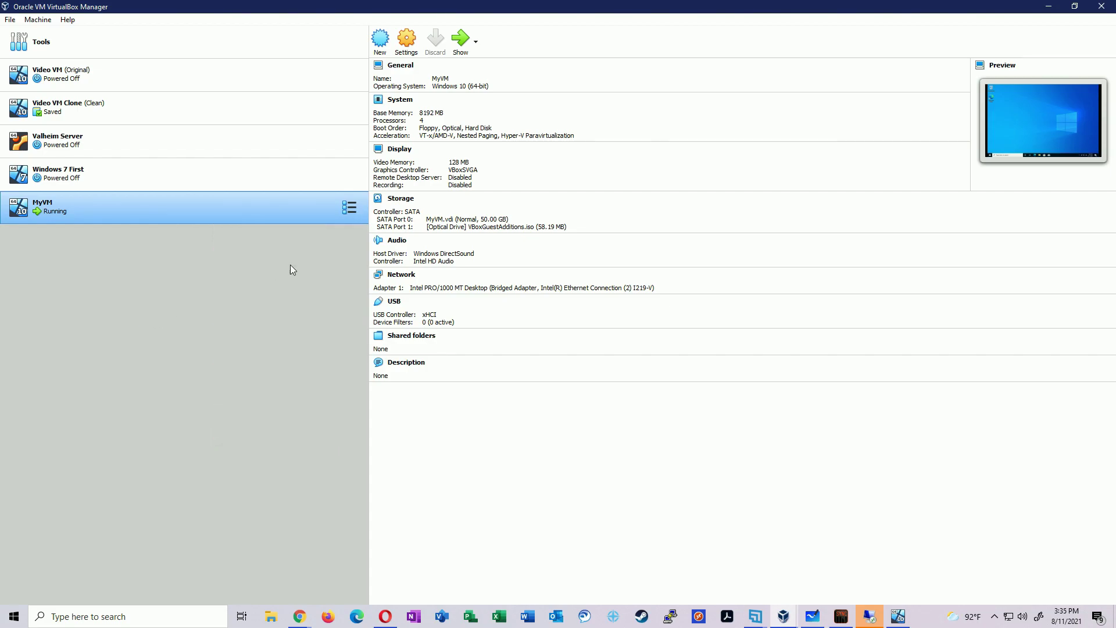
click(351, 213)
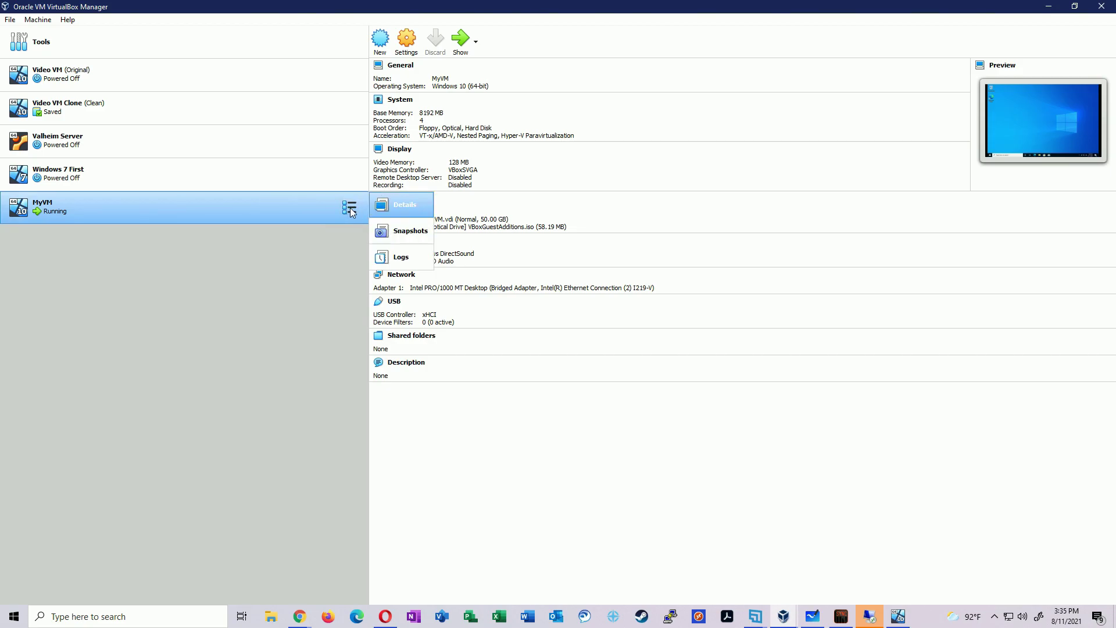
click(417, 239)
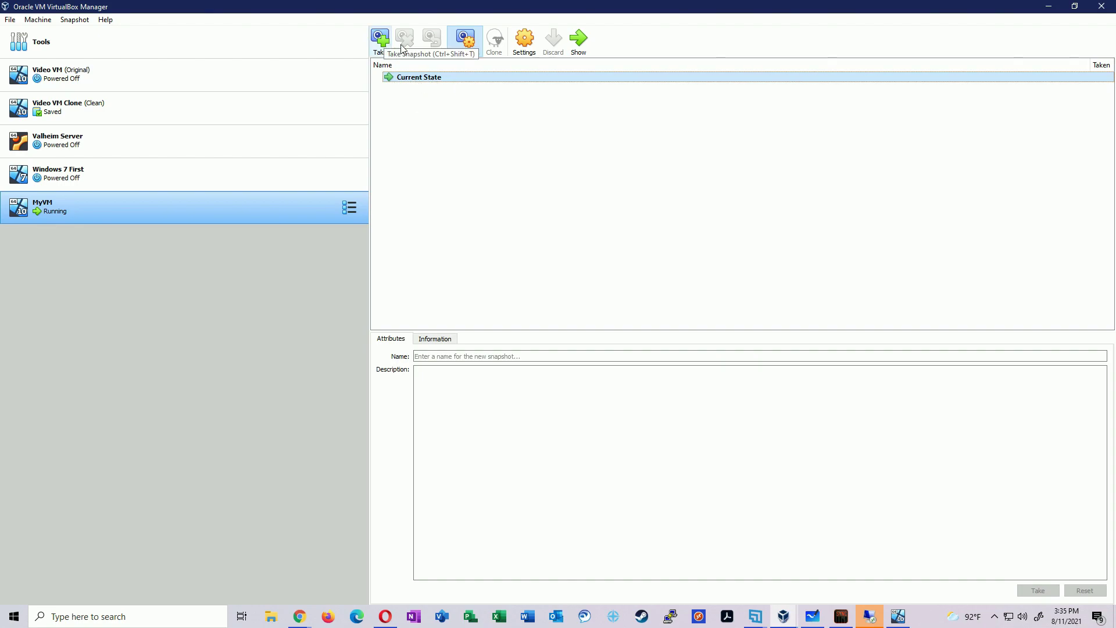
- Take a snapshot of the running MyVM named Original
click(466, 50)
click(467, 50)
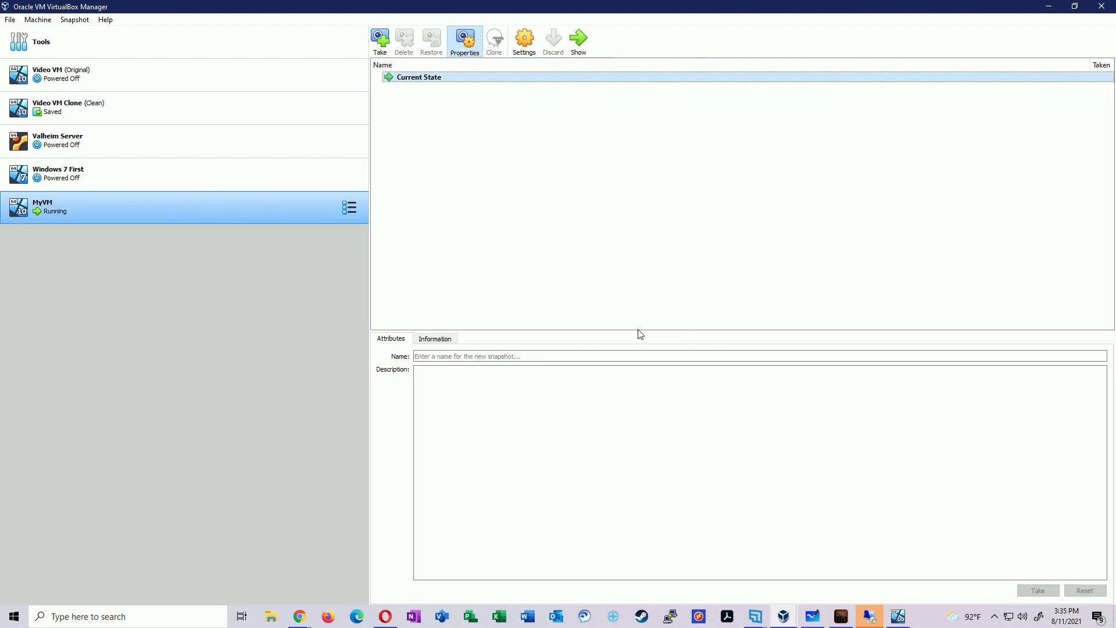
click(380, 41)
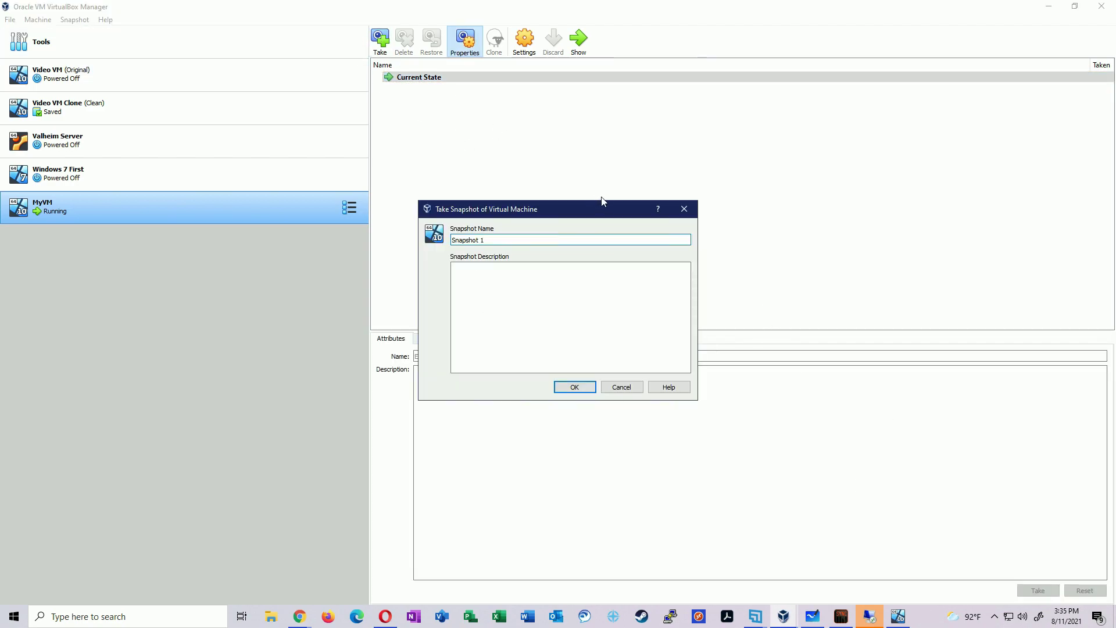
text(Original)
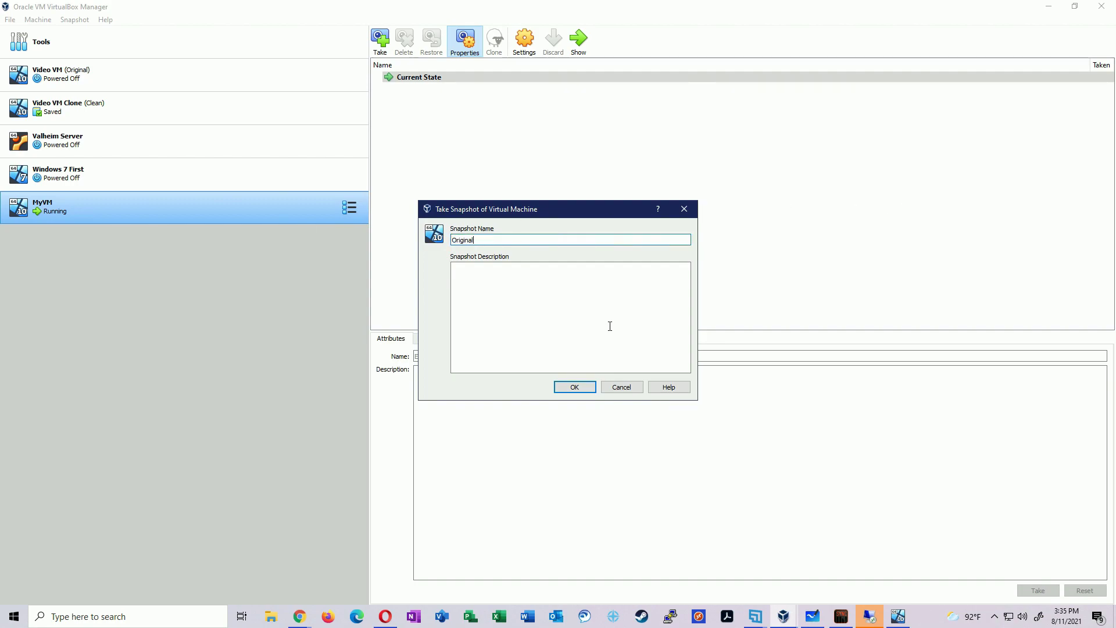
click(573, 387)
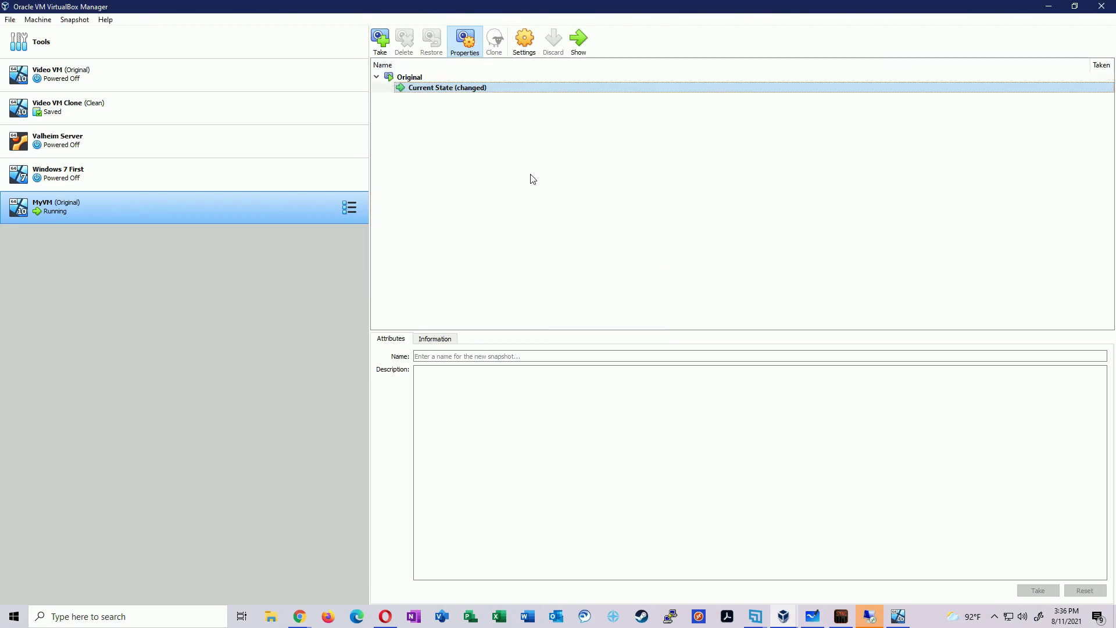
- Bring the MyVM window back to the front and open Local Disk (C:) in the guest's File Explorer
click(908, 623)
drag(474, 70, 538, 64)
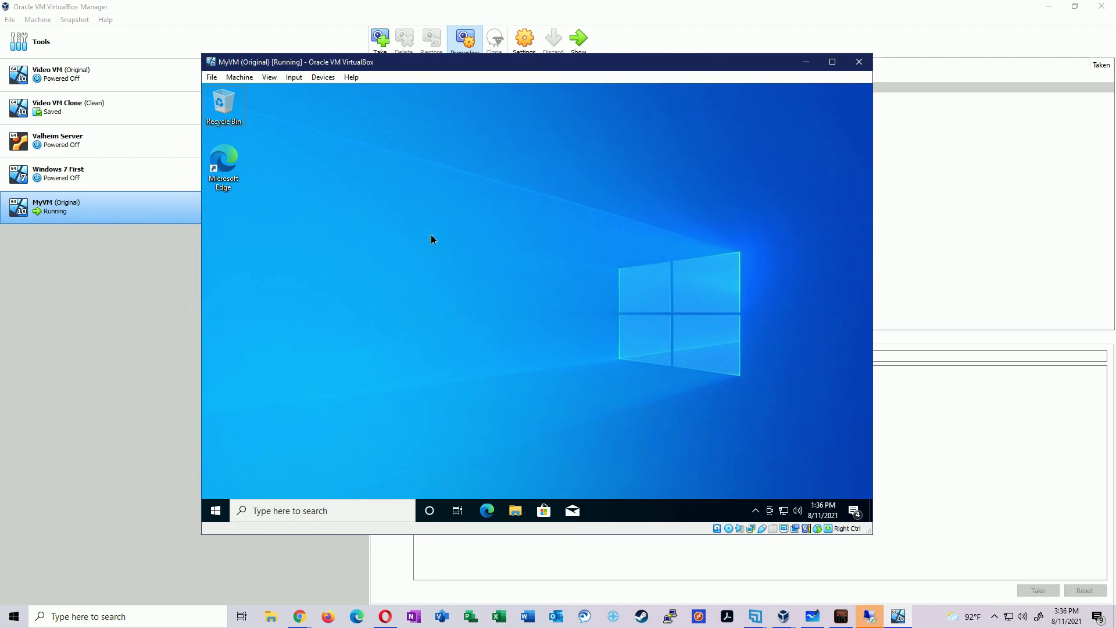
right_click(431, 233)
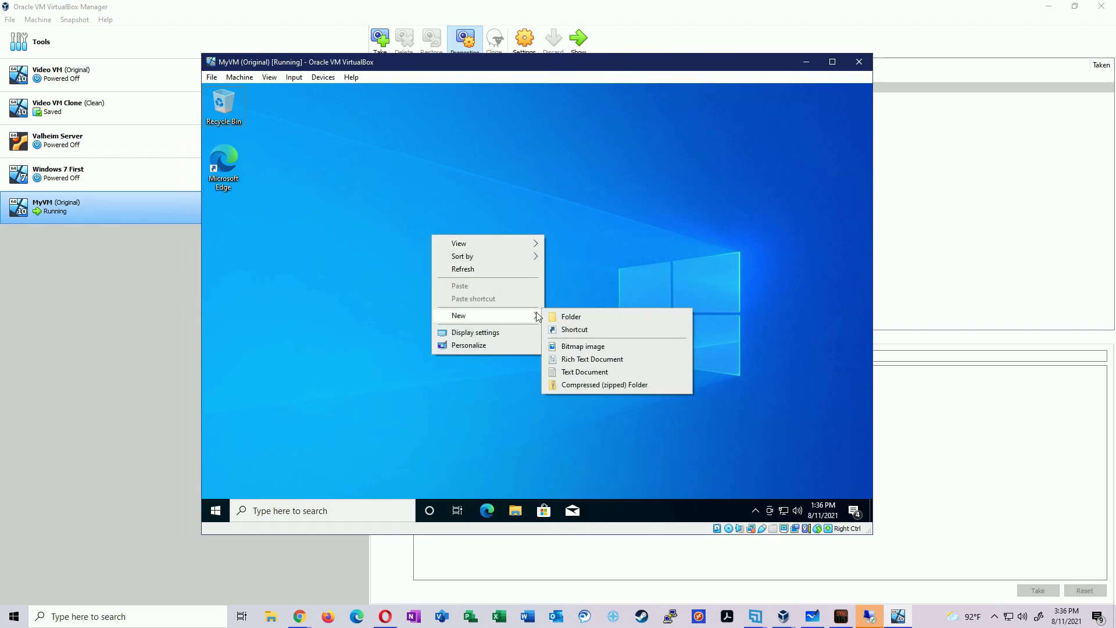
click(343, 326)
click(516, 517)
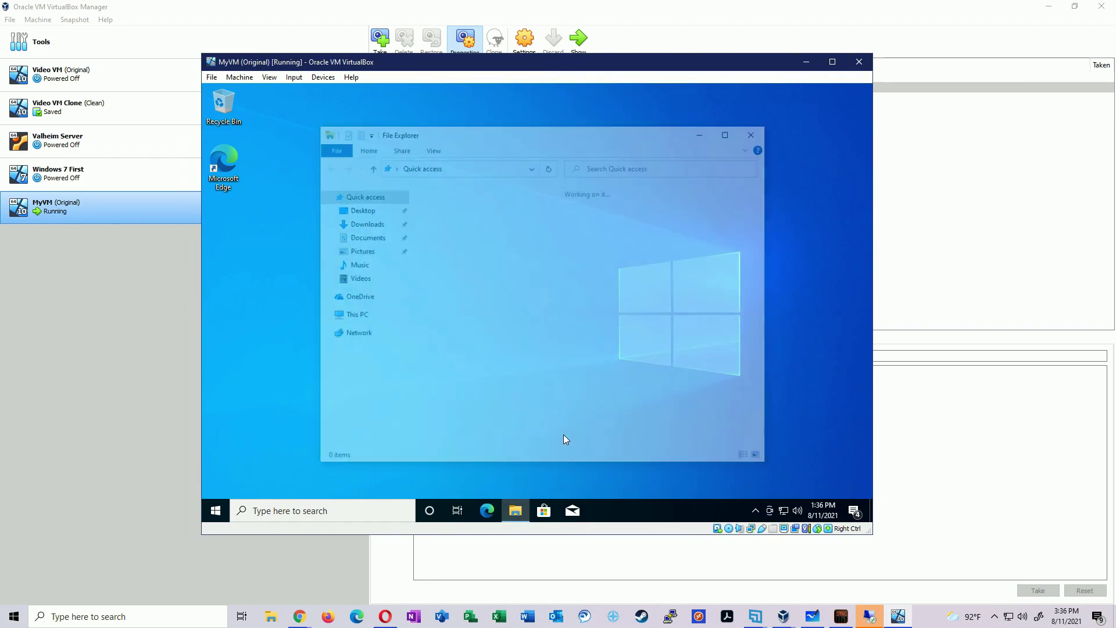
click(352, 316)
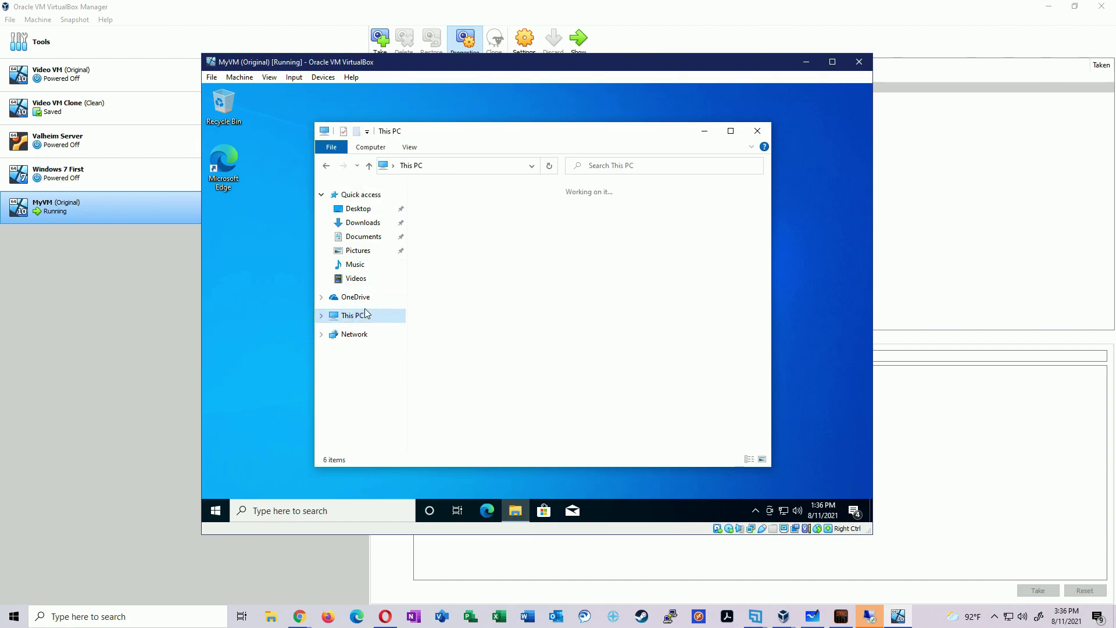
double_click(453, 358)
- Delete the Public folder from the guest's C:\Users and return to Local Disk (C:)
click(446, 207)
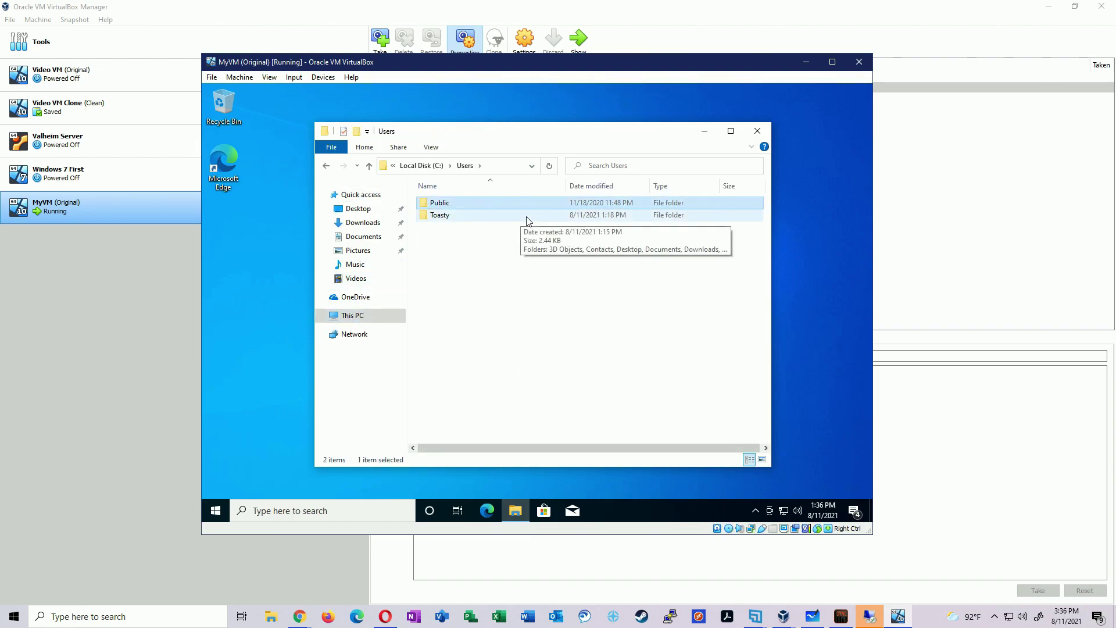
click(528, 215)
key(Delete)
click(463, 219)
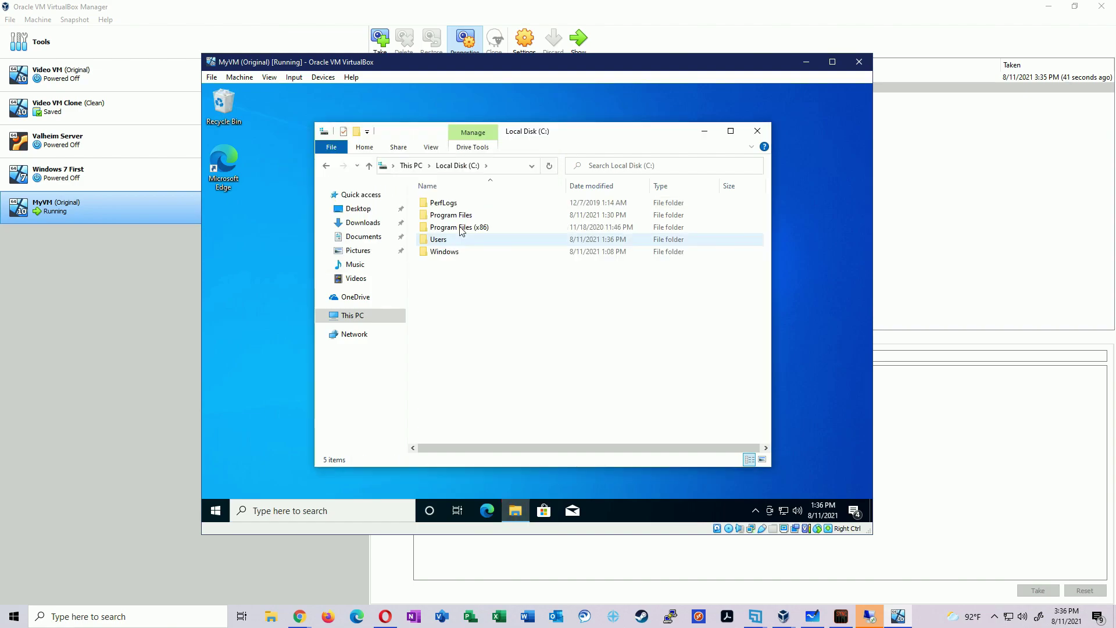
- Try to delete the Program Files folder from the guest's Local Disk (C:) with administrator permission
click(463, 216)
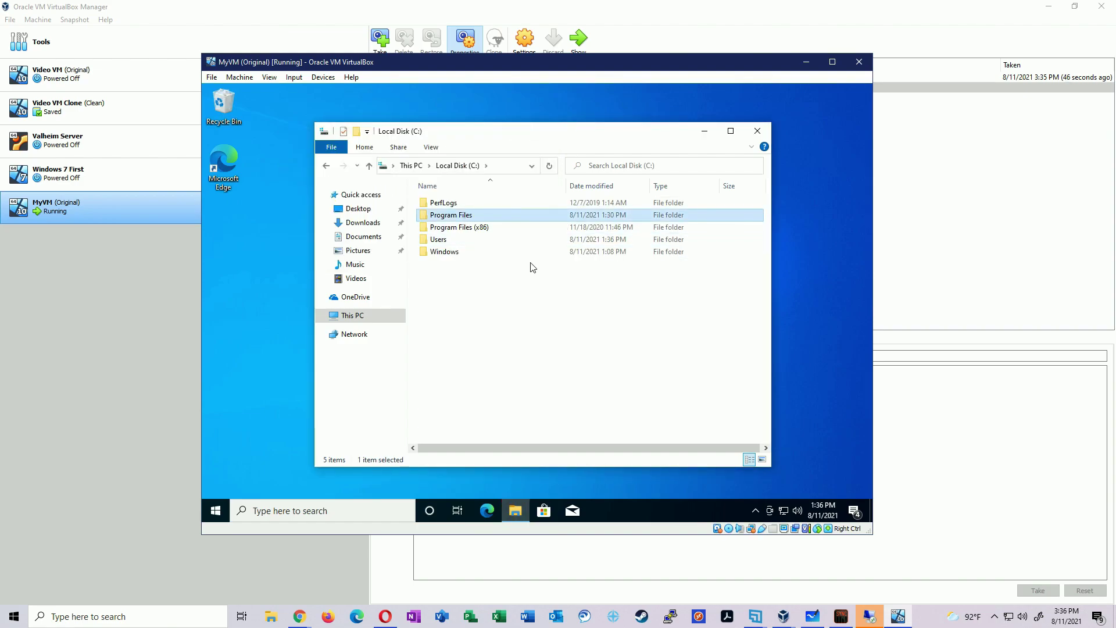
key(Delete)
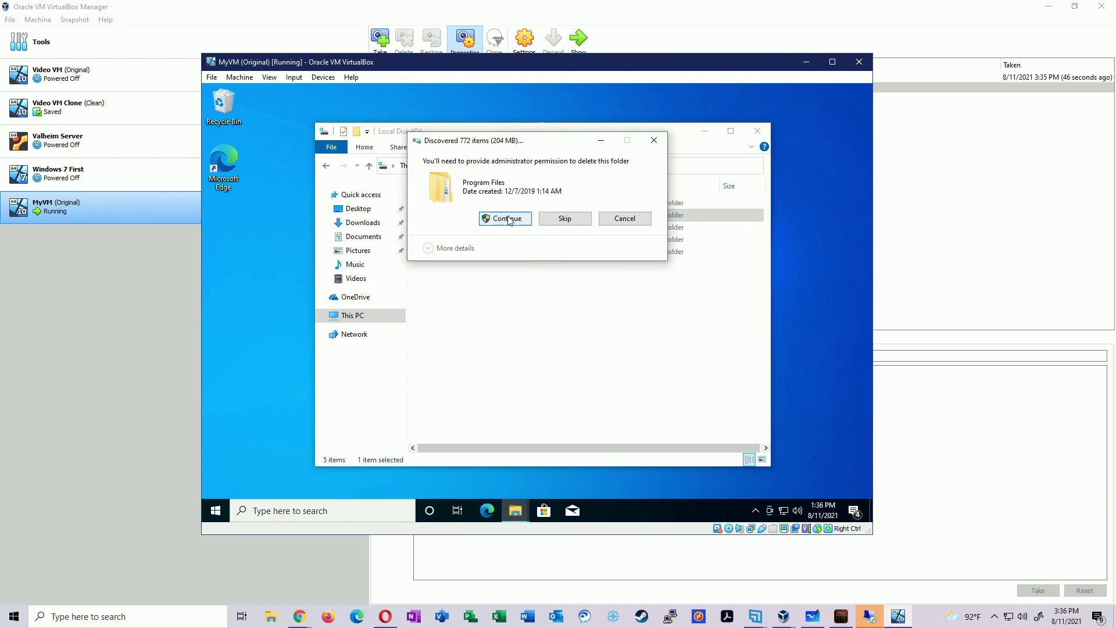
click(506, 219)
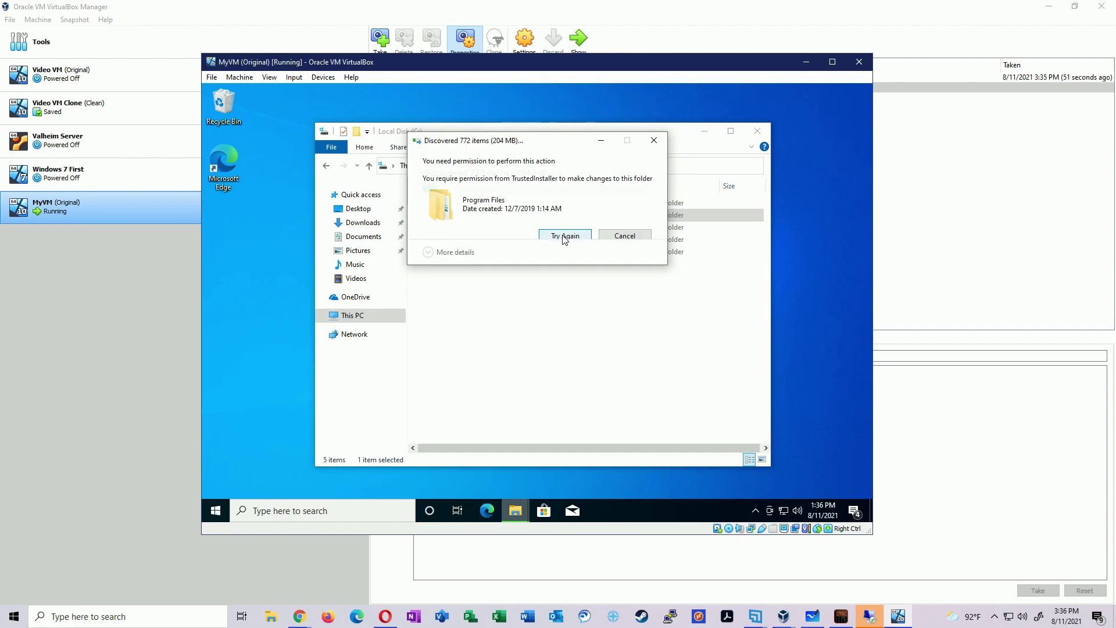
click(624, 236)
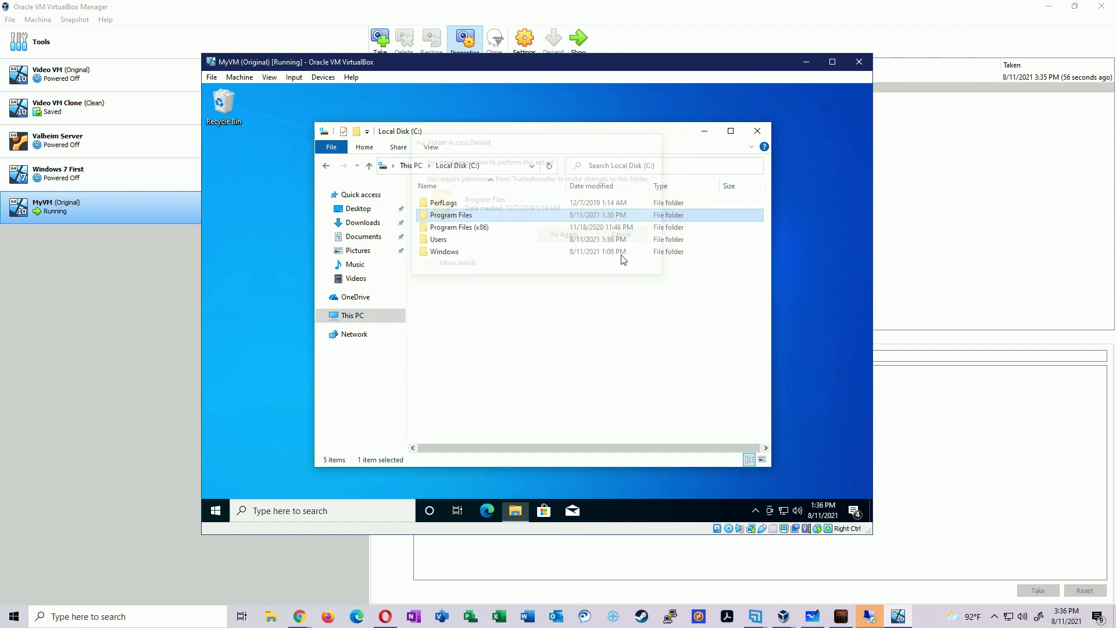
- Search the guest's Windows for cmd to find the Command Prompt
click(215, 511)
text(cmd)
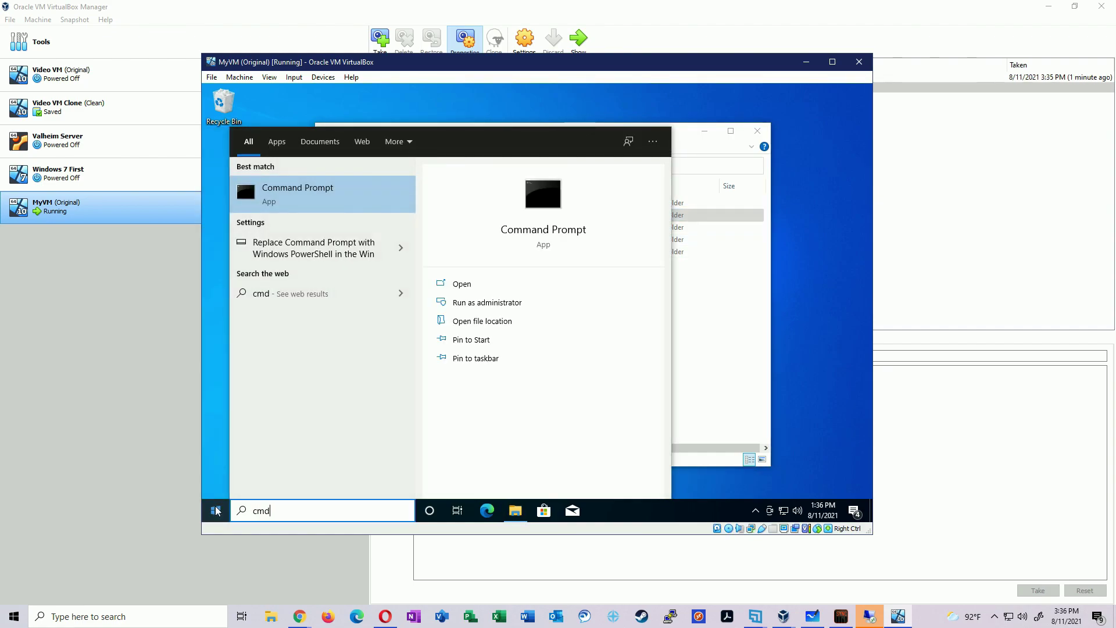
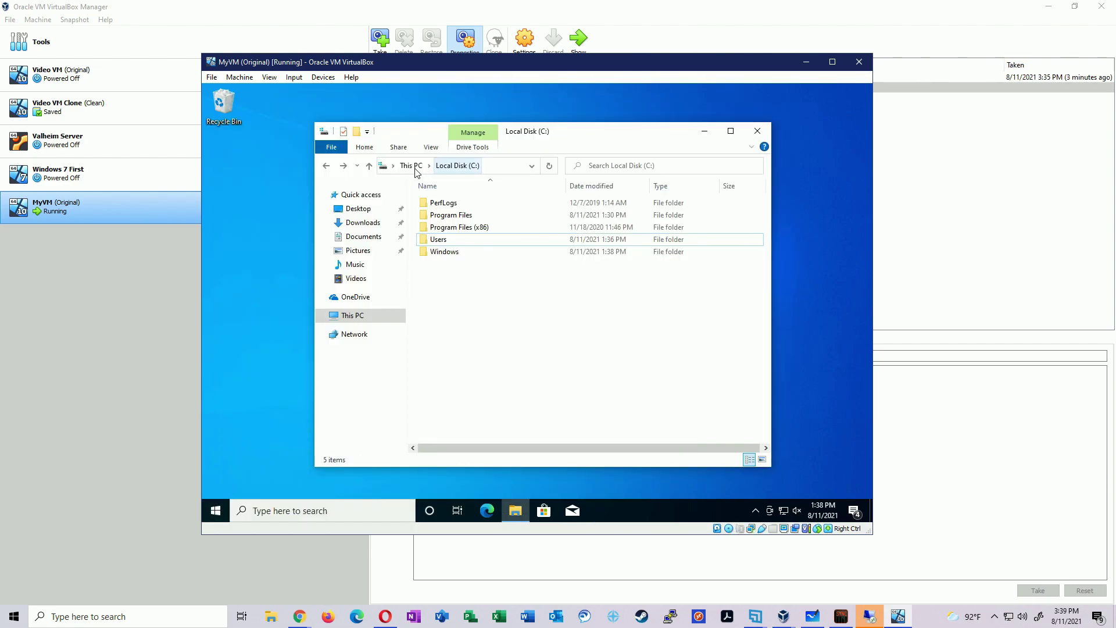
- Reopen Local Disk (C:) from This PC in the guest and examine the contents of its Users folder
click(415, 167)
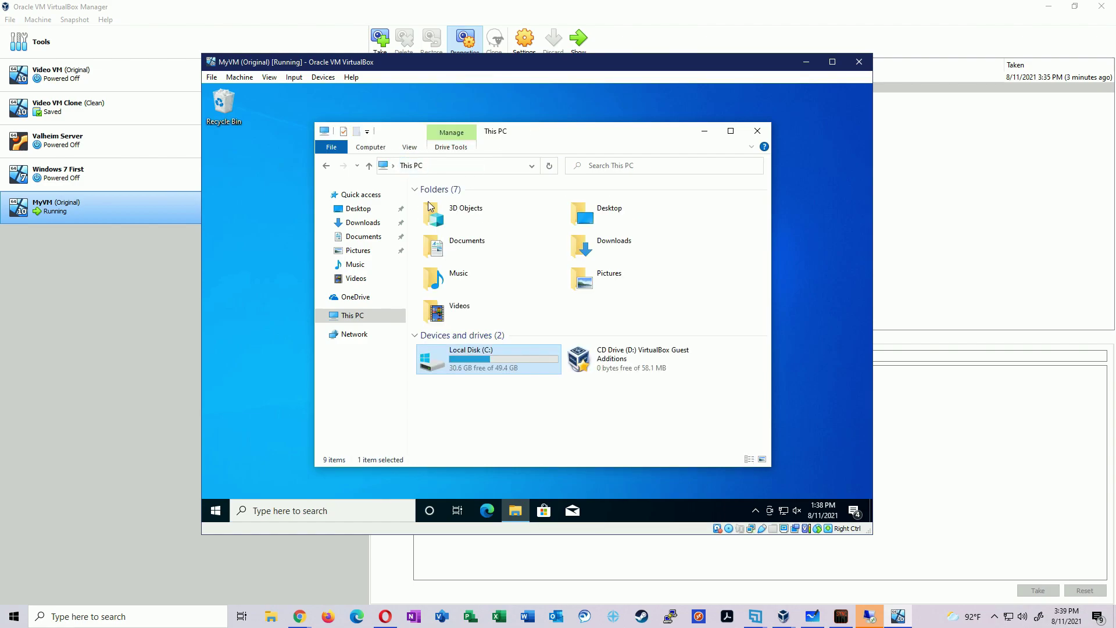
double_click(495, 366)
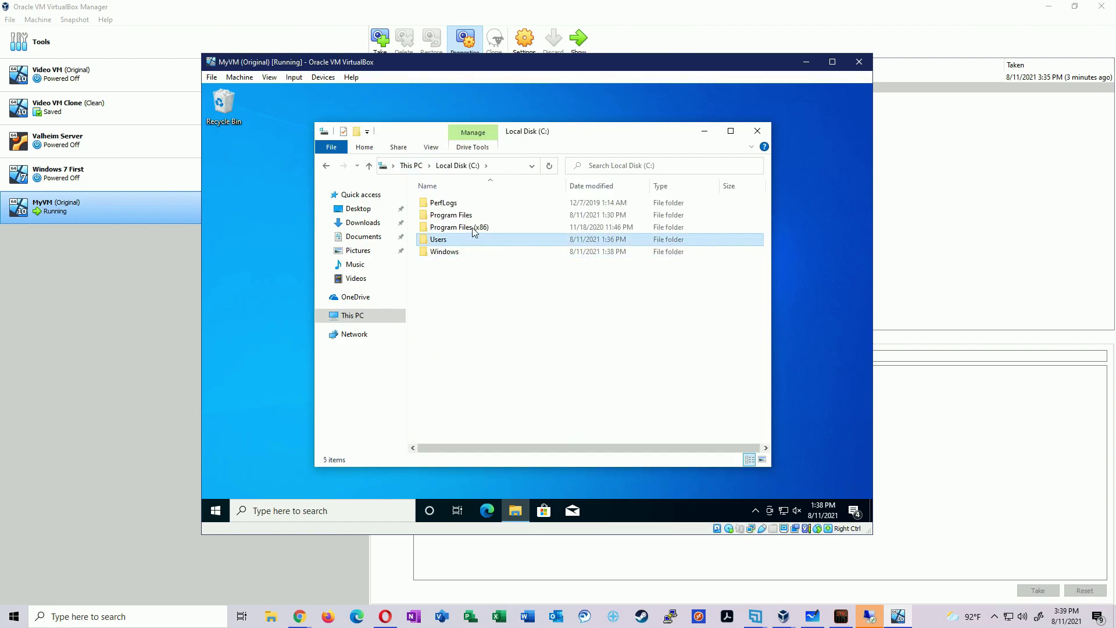
click(459, 203)
double_click(448, 243)
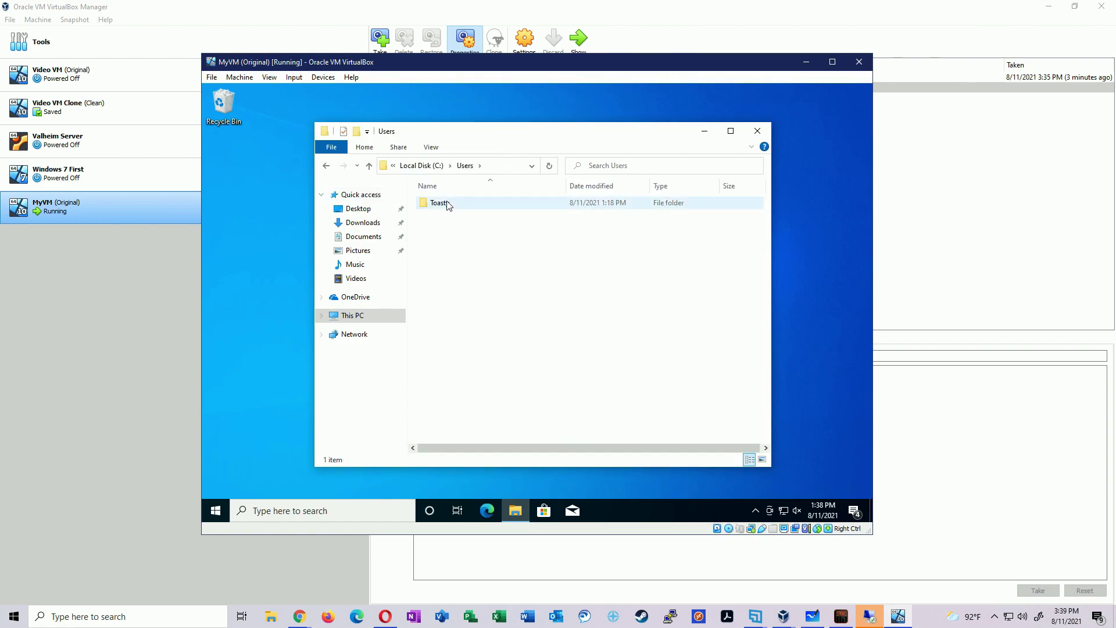
- Delete the Contacts and Documents folders from the user's profile folder in the guest's C:\Users
double_click(448, 205)
right_click(469, 215)
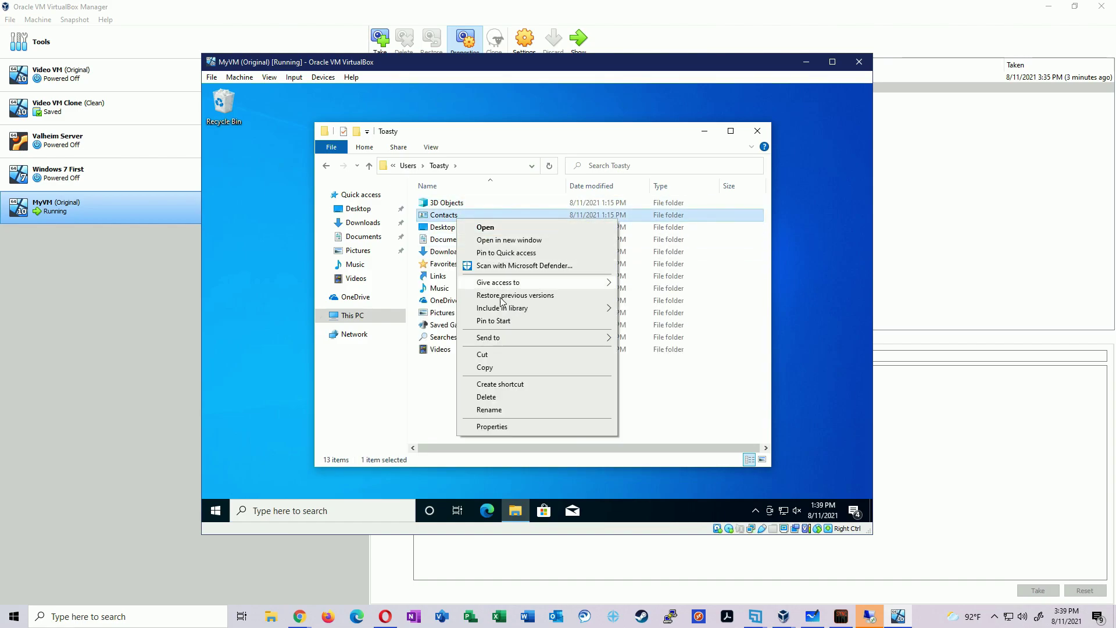
click(488, 392)
right_click(453, 229)
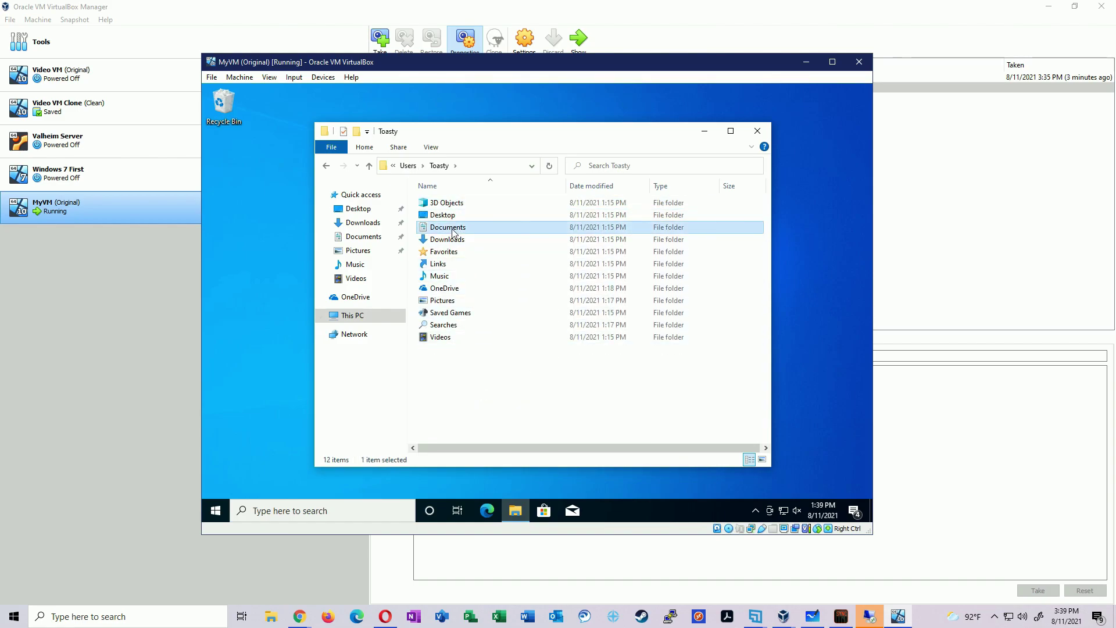
click(492, 407)
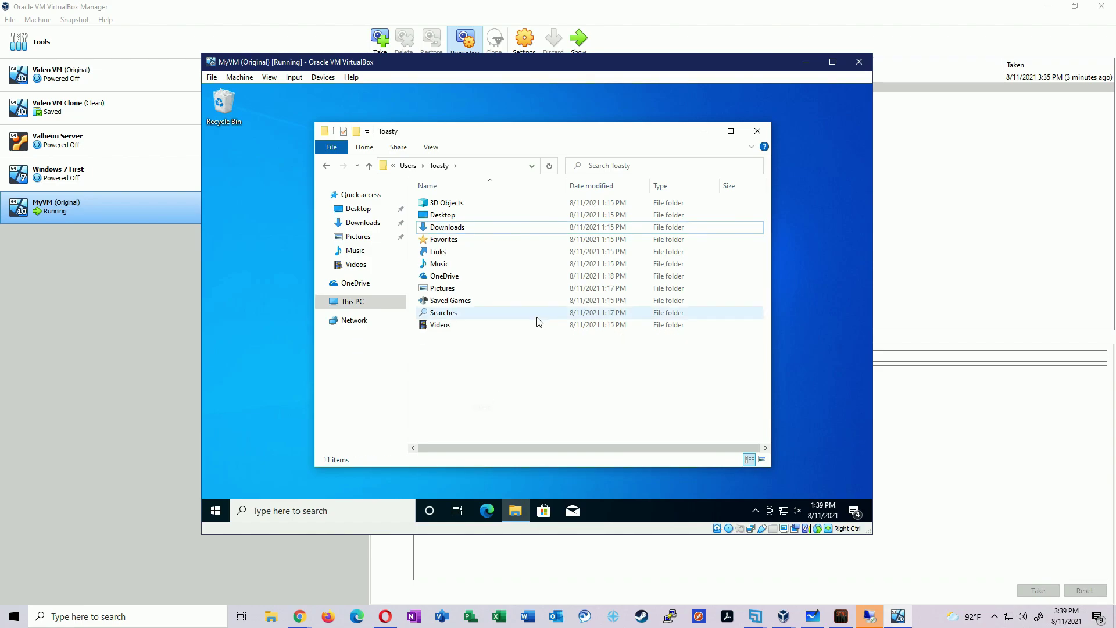
- Delete the Music and Videos folders from the same user profile folder in the guest
click(449, 275)
right_click(448, 268)
click(488, 419)
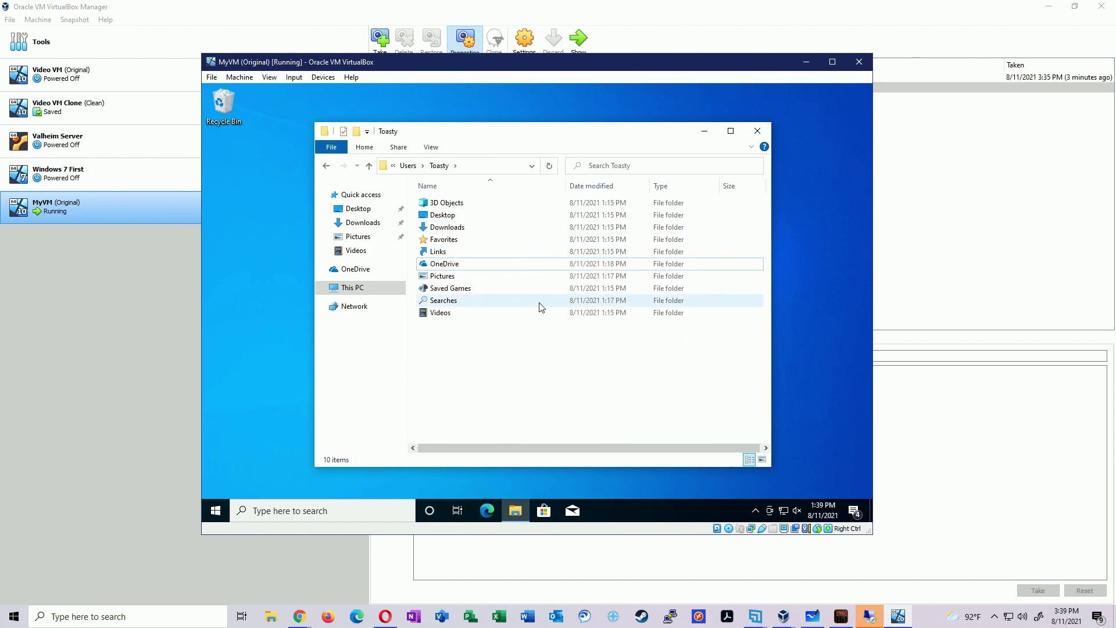
right_click(442, 312)
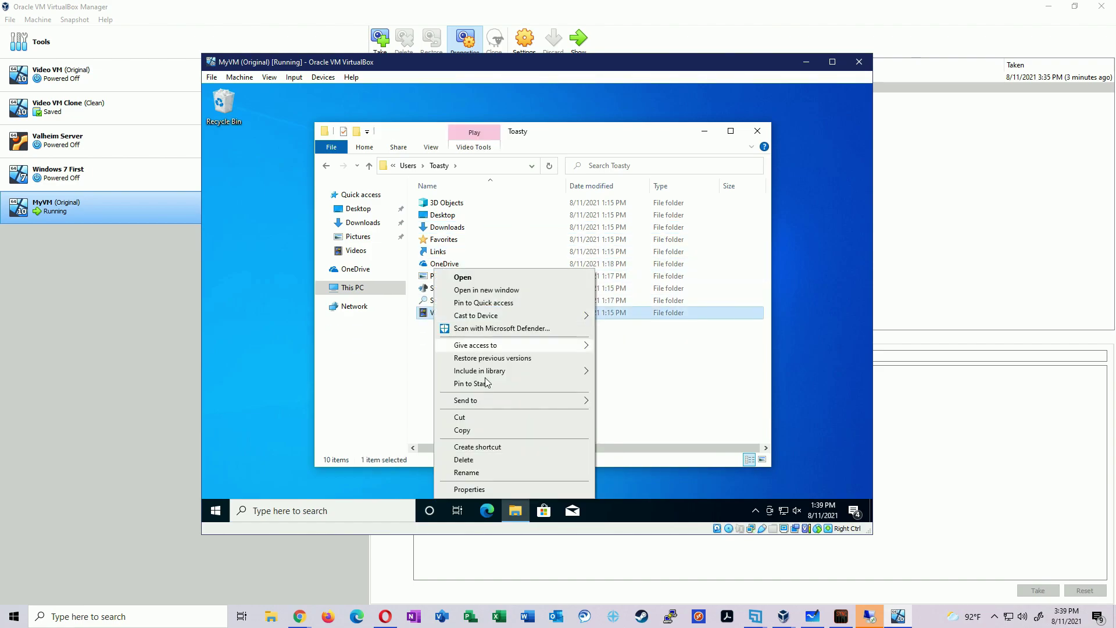
click(487, 460)
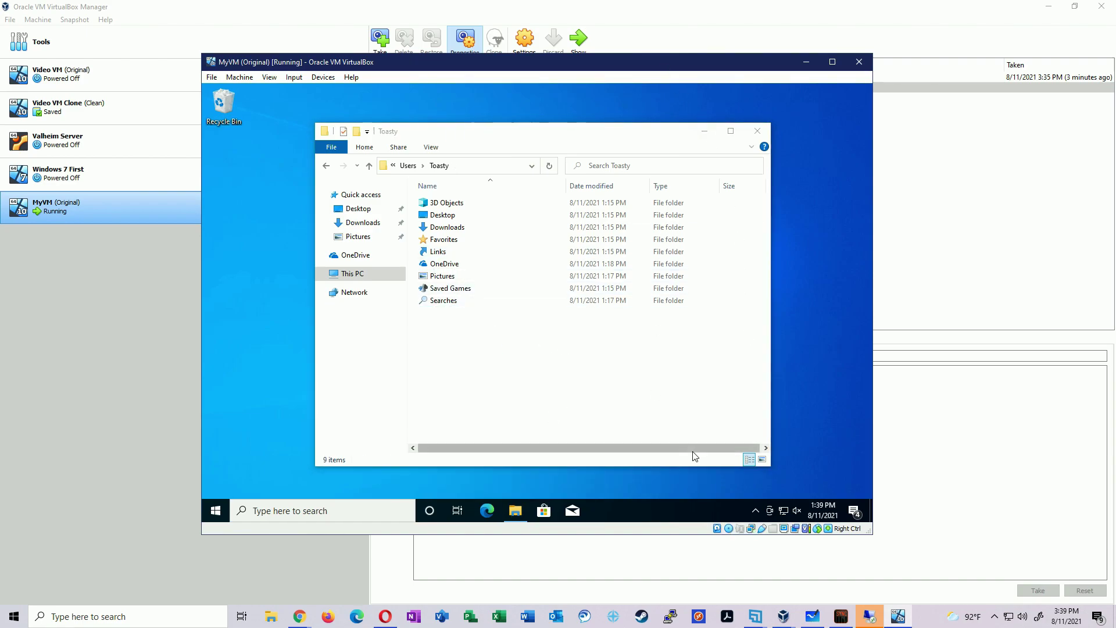
- Unlock the guest's taskbar and move it to the upper edge of the guest desktop
right_click(661, 507)
click(706, 473)
drag(677, 516, 528, 157)
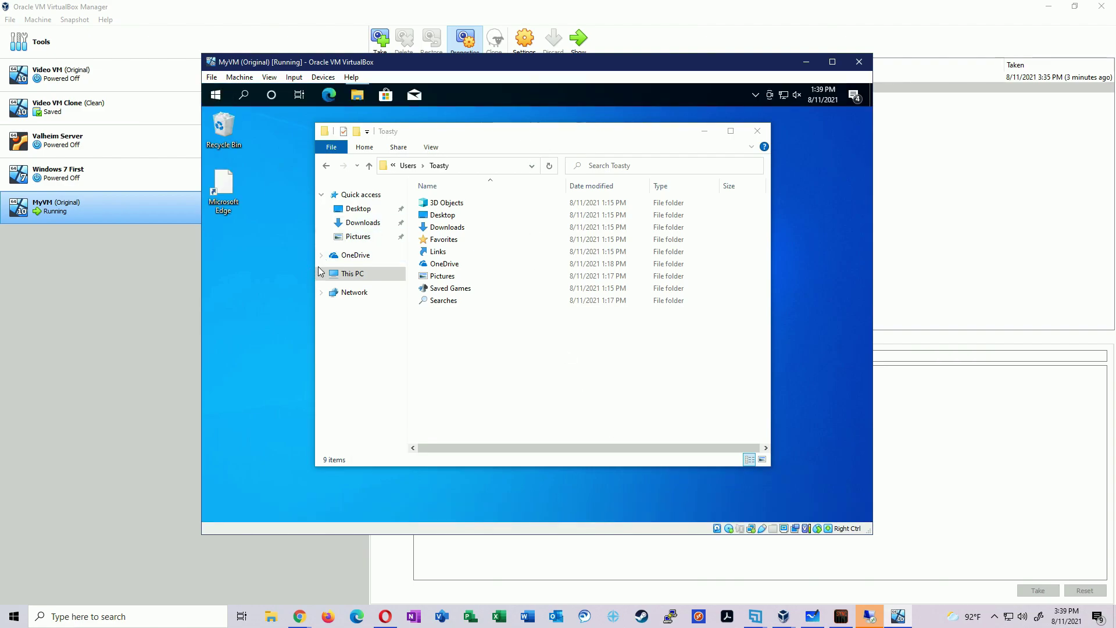
- Close the guest's File Explorer window and shut down the guest's Windows
click(223, 187)
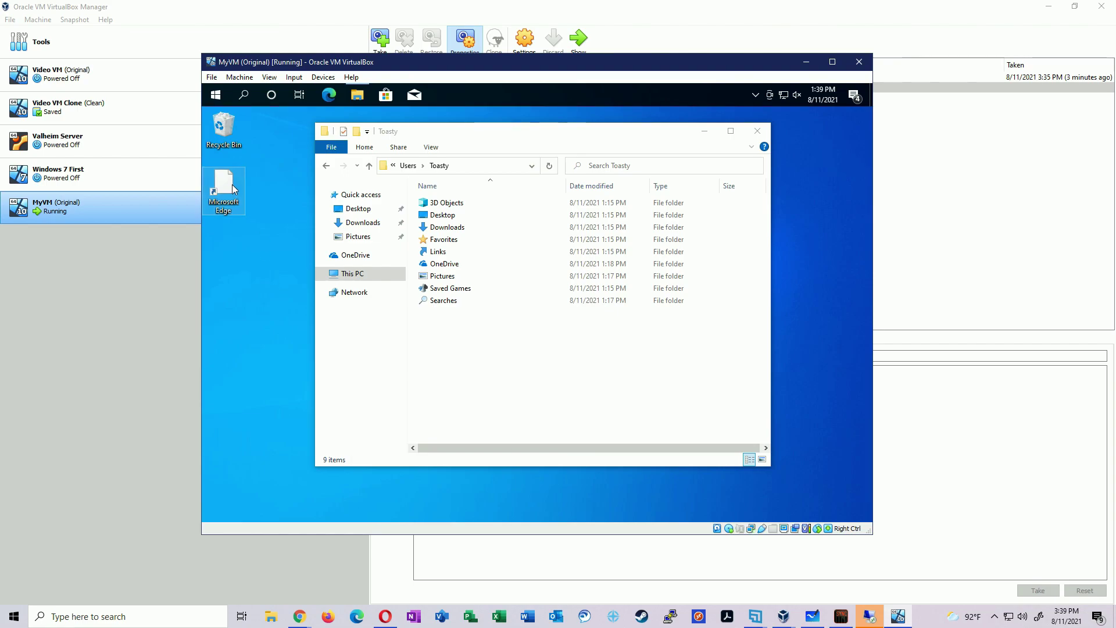
click(759, 137)
click(757, 131)
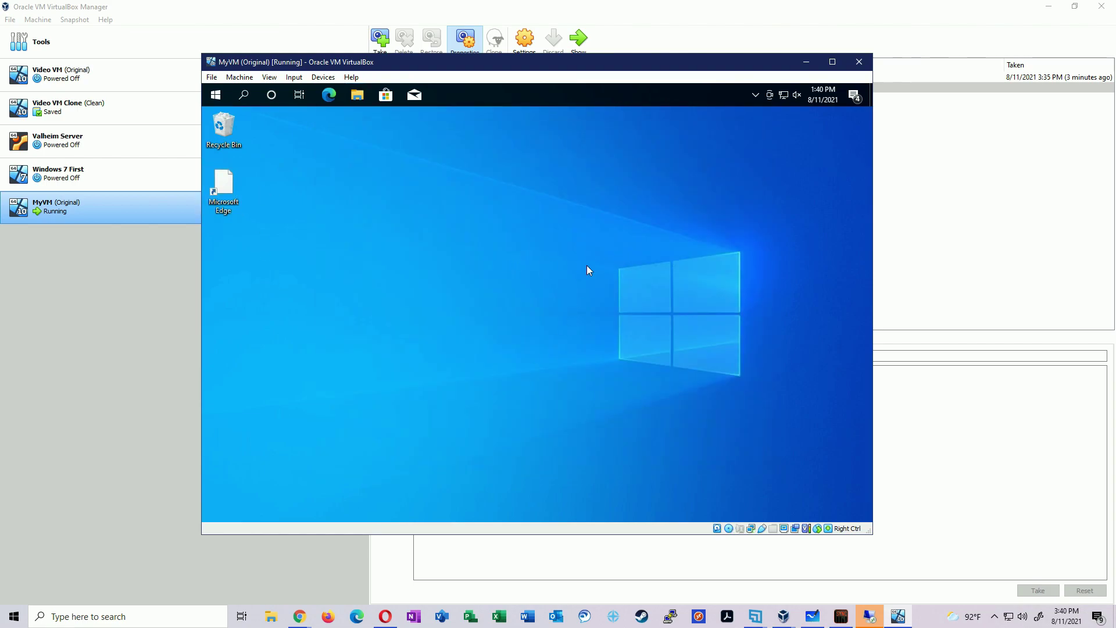
click(216, 95)
click(216, 466)
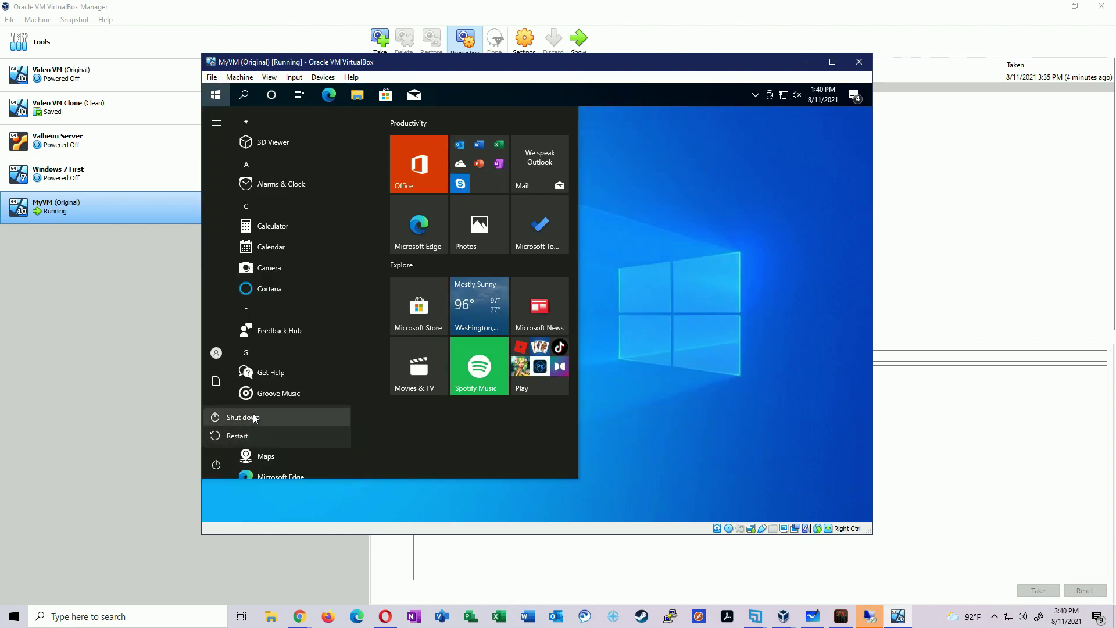
click(252, 416)
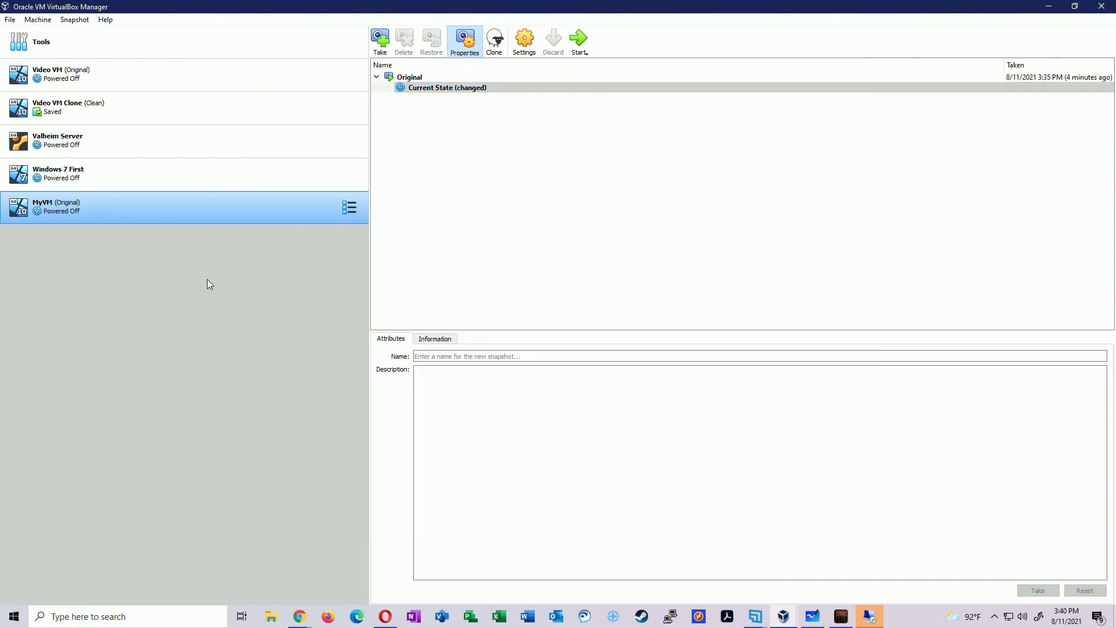
- Restore MyVM's Original snapshot, first saving the current machine state as a snapshot named Messed Up
click(459, 88)
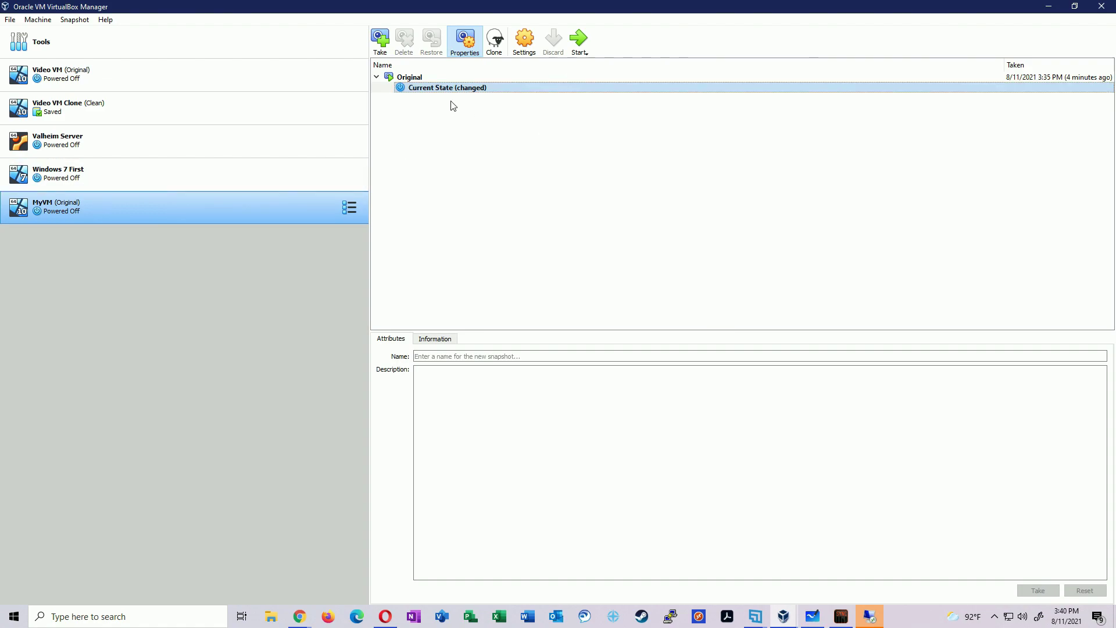
click(407, 79)
click(409, 90)
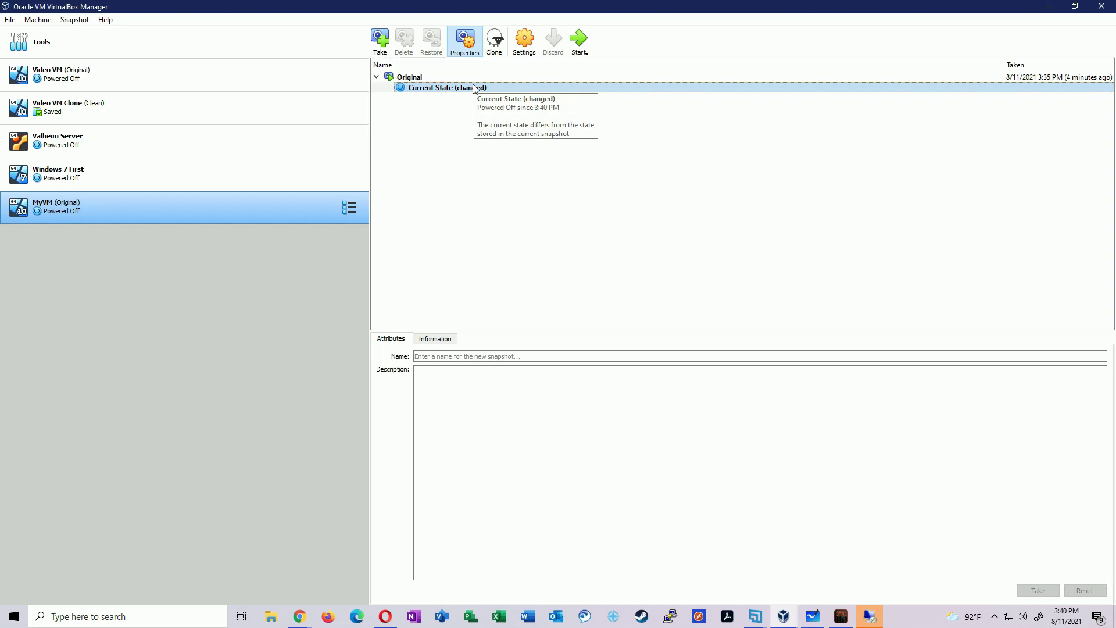
click(411, 80)
right_click(411, 79)
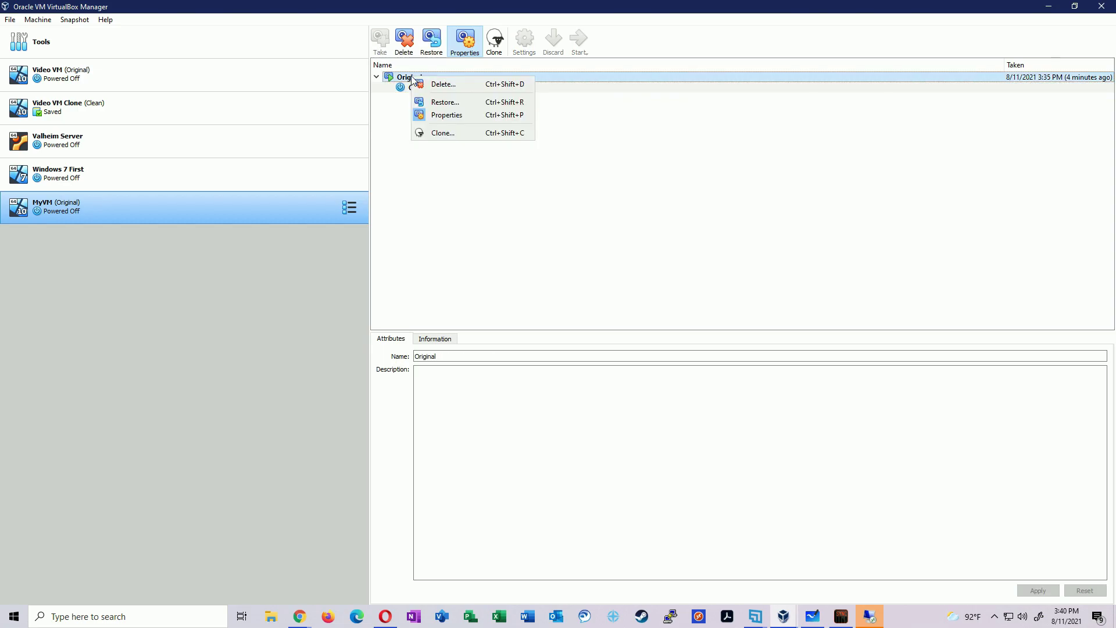
click(448, 107)
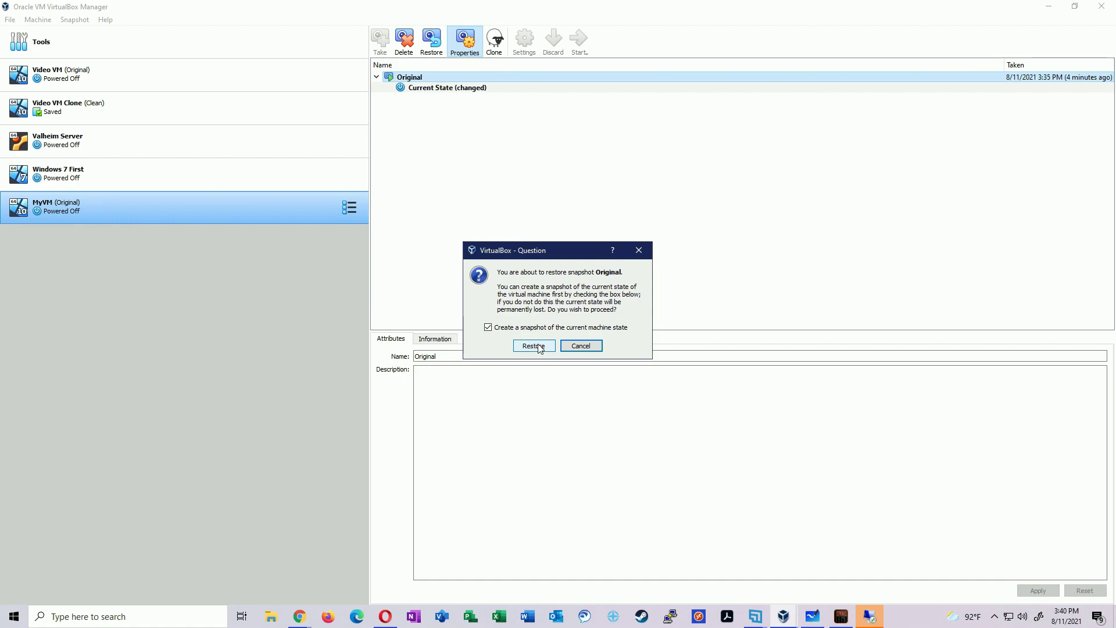
click(539, 348)
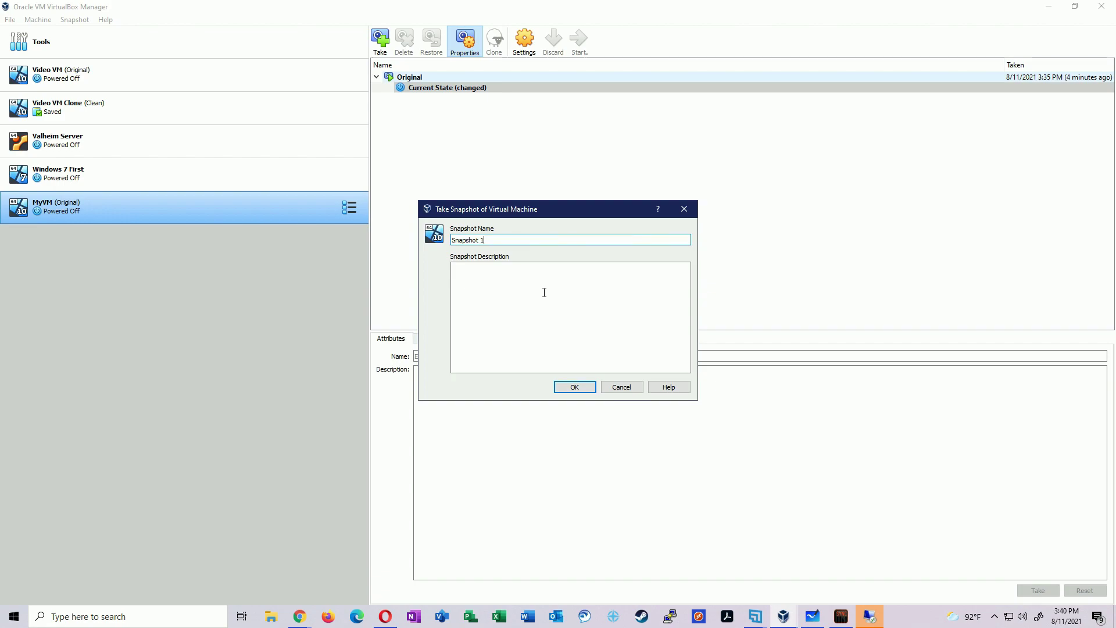
drag(483, 240, 453, 239)
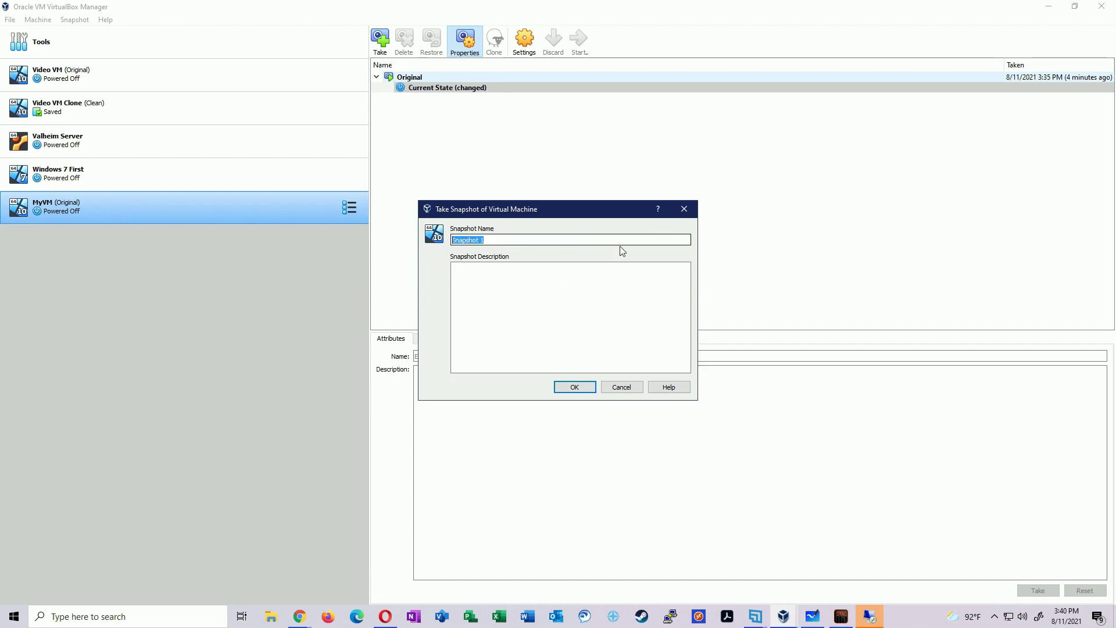
text(Messed Up)
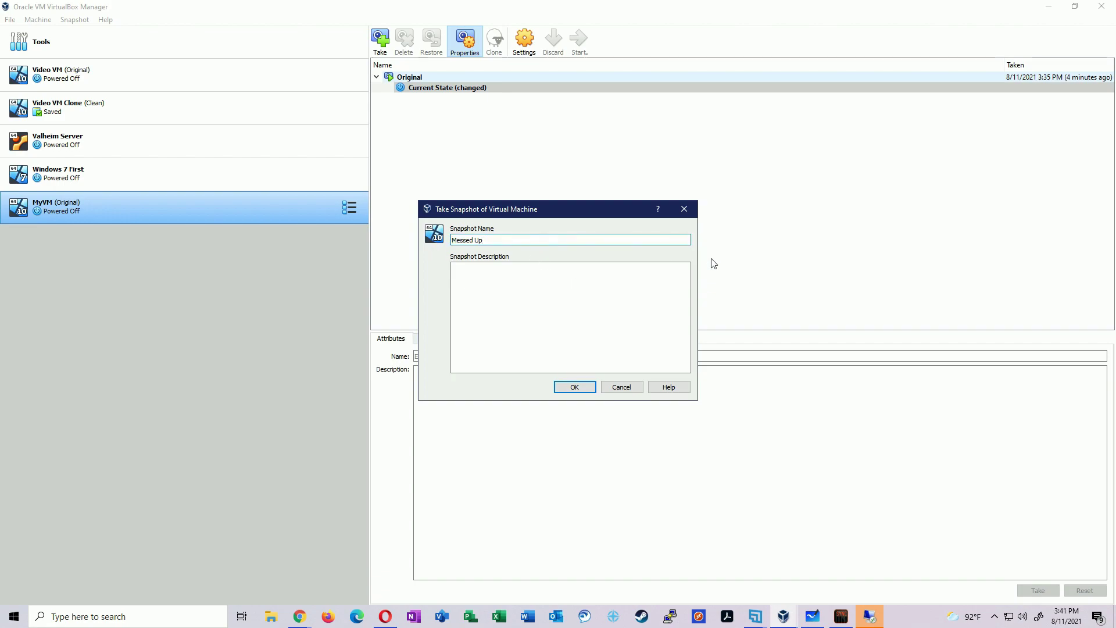
click(574, 386)
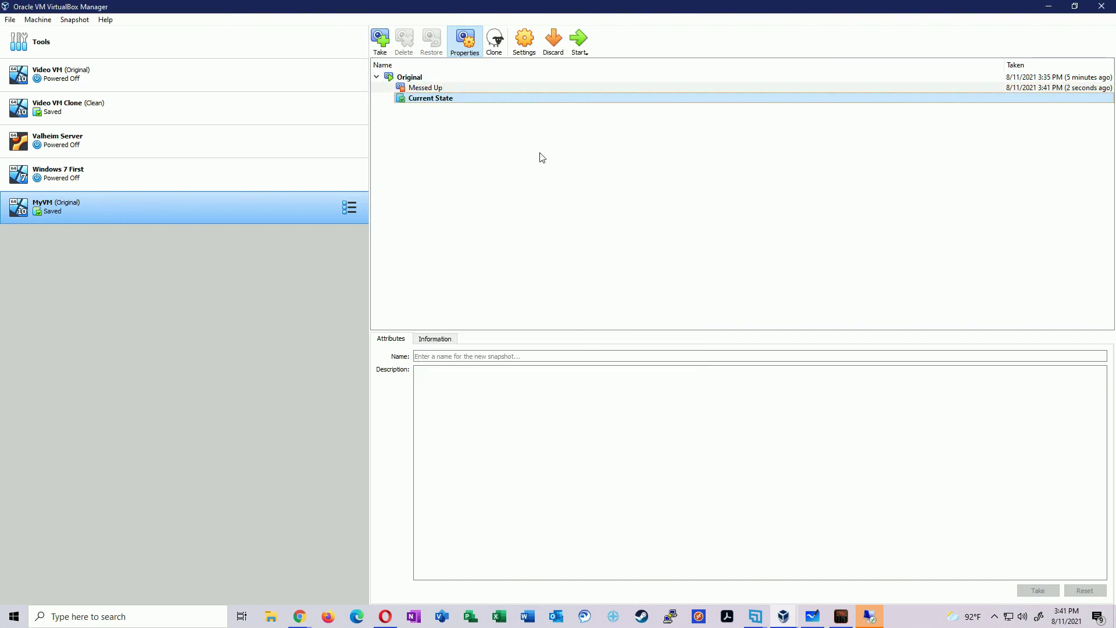
- Start MyVM from the restored Original state and maximize its window
click(424, 88)
click(410, 77)
click(424, 88)
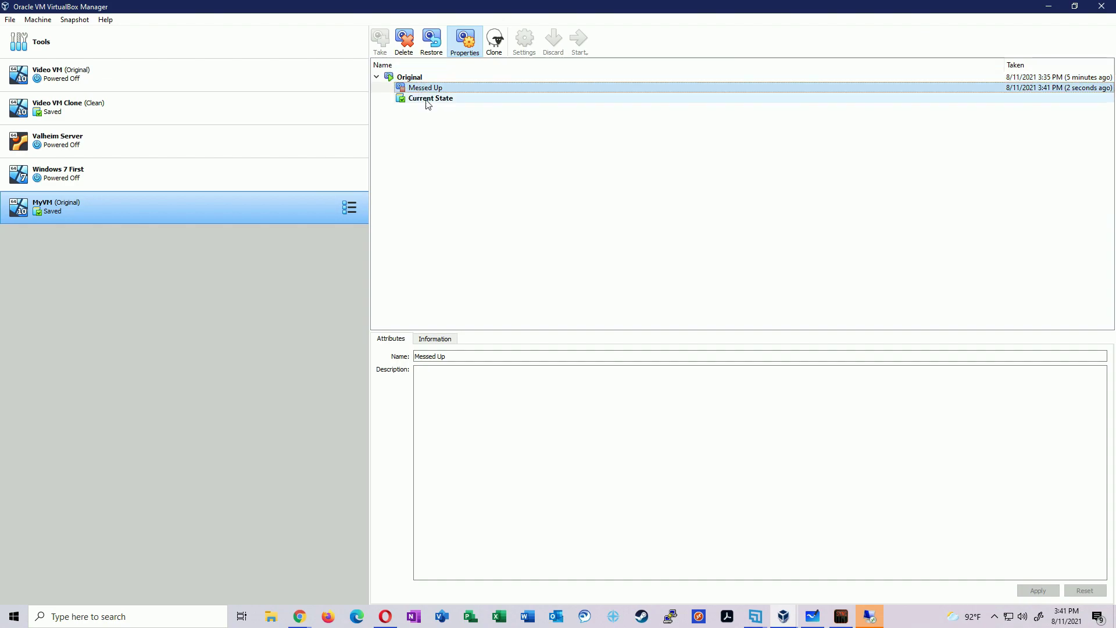
click(412, 79)
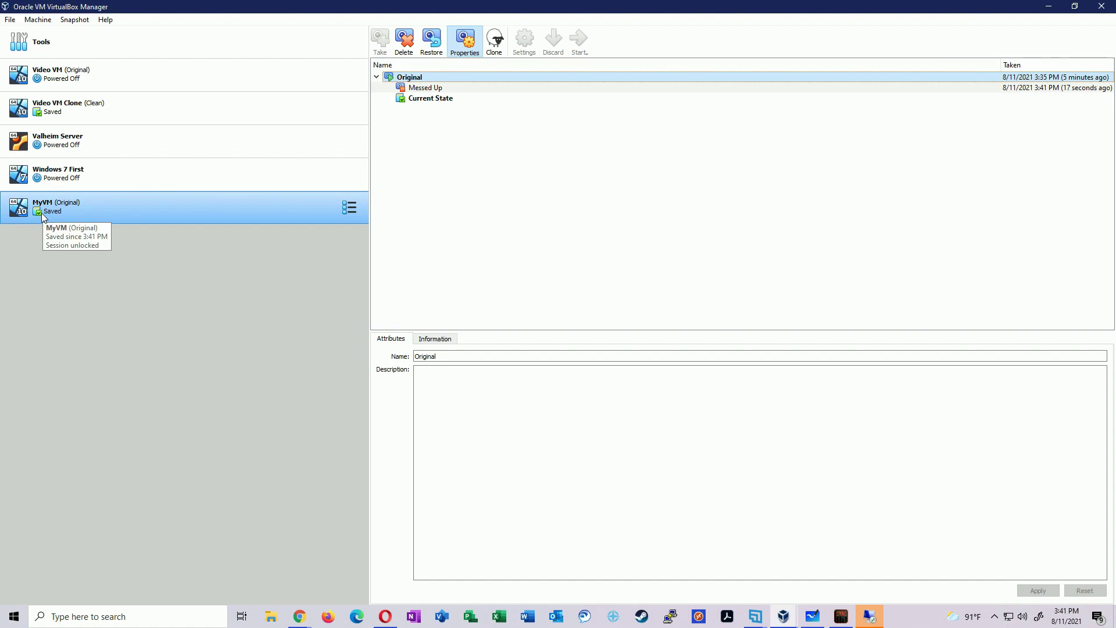
click(72, 214)
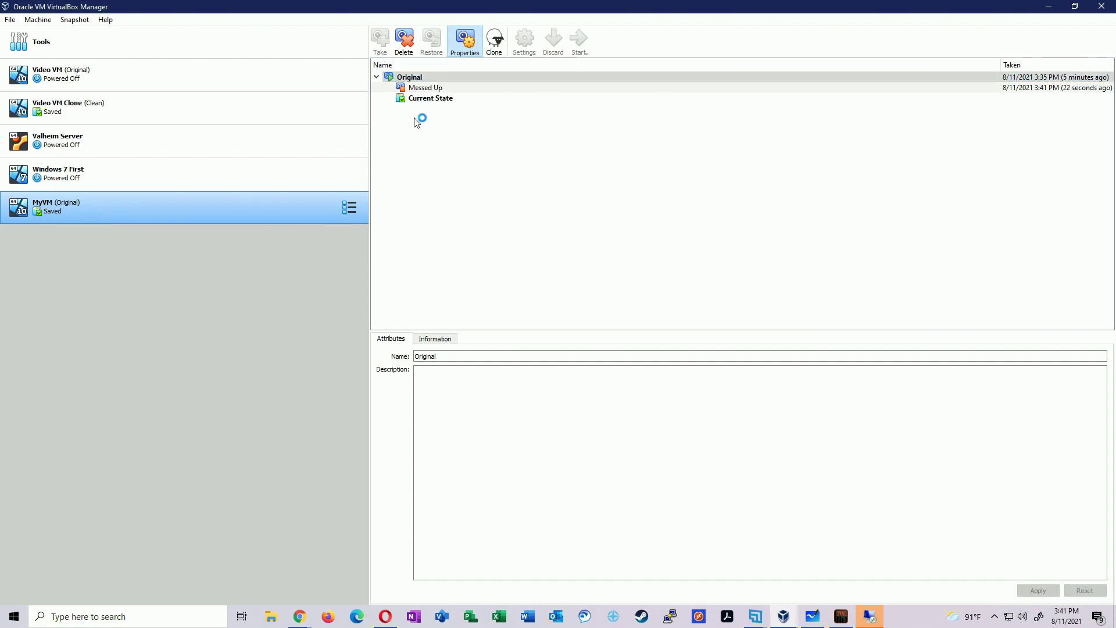
click(550, 78)
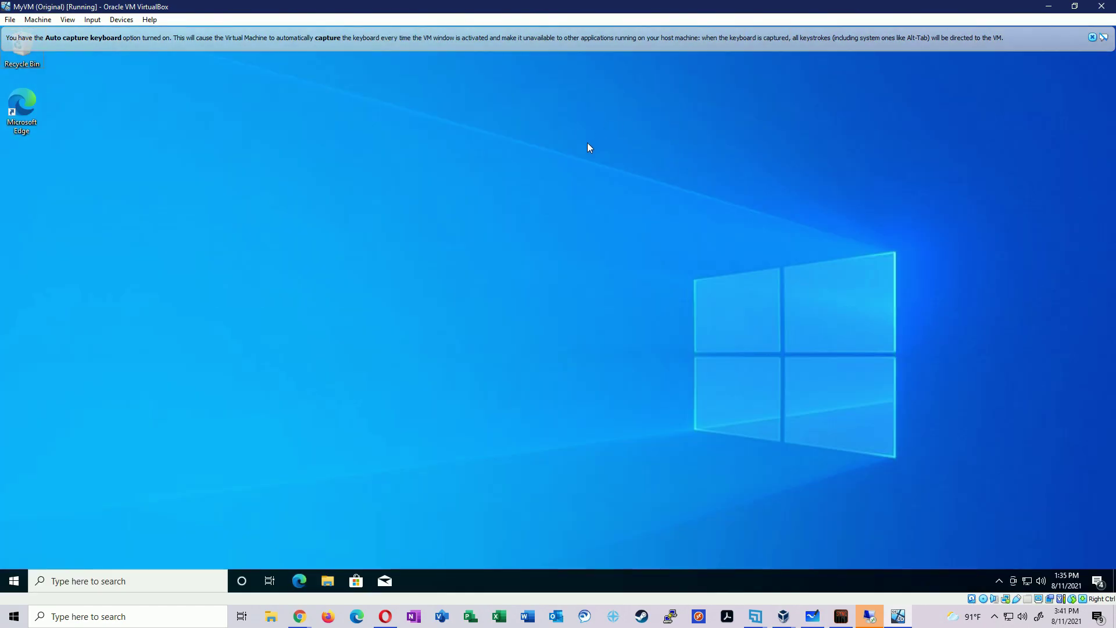
- Examine the user's profile folder in the guest's C:\Users for the previously deleted folders and close File Explorer
click(327, 581)
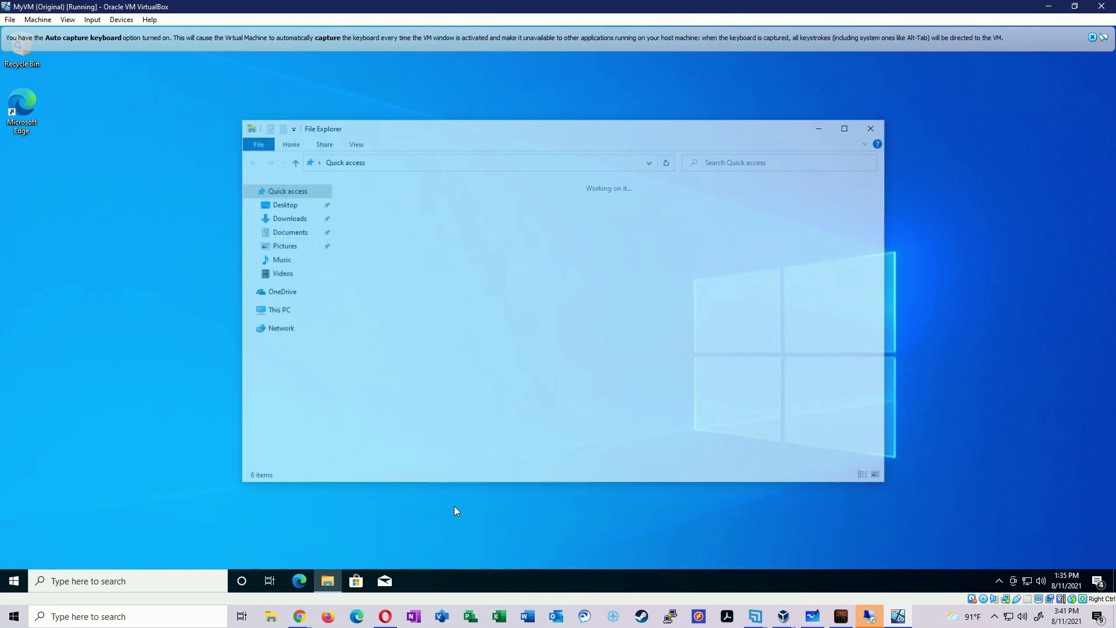
click(274, 309)
click(424, 330)
double_click(424, 330)
double_click(373, 233)
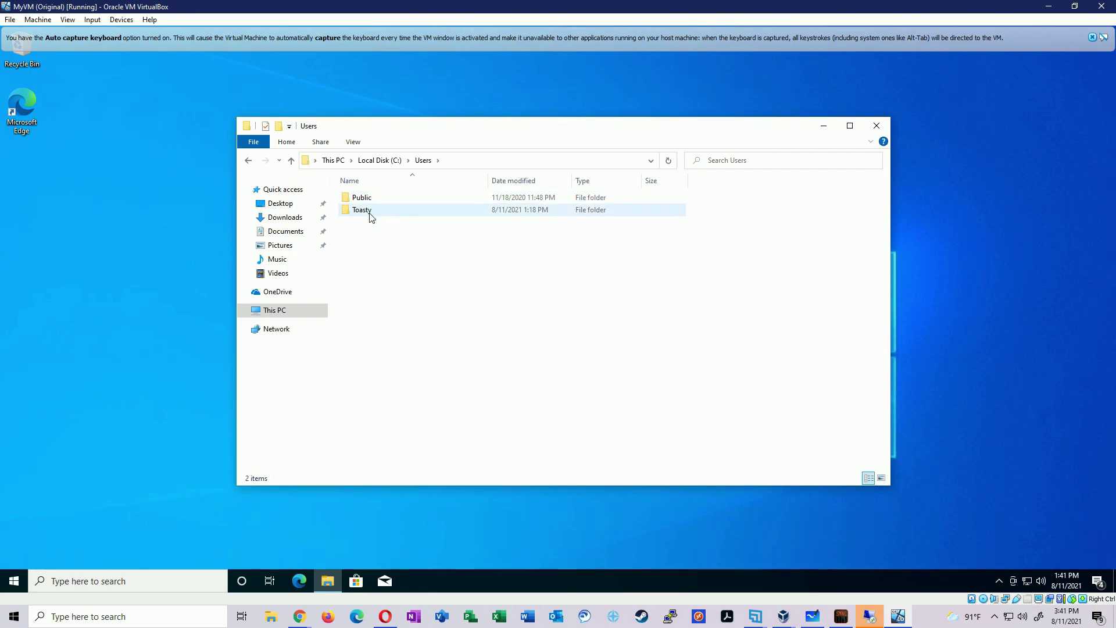
double_click(371, 216)
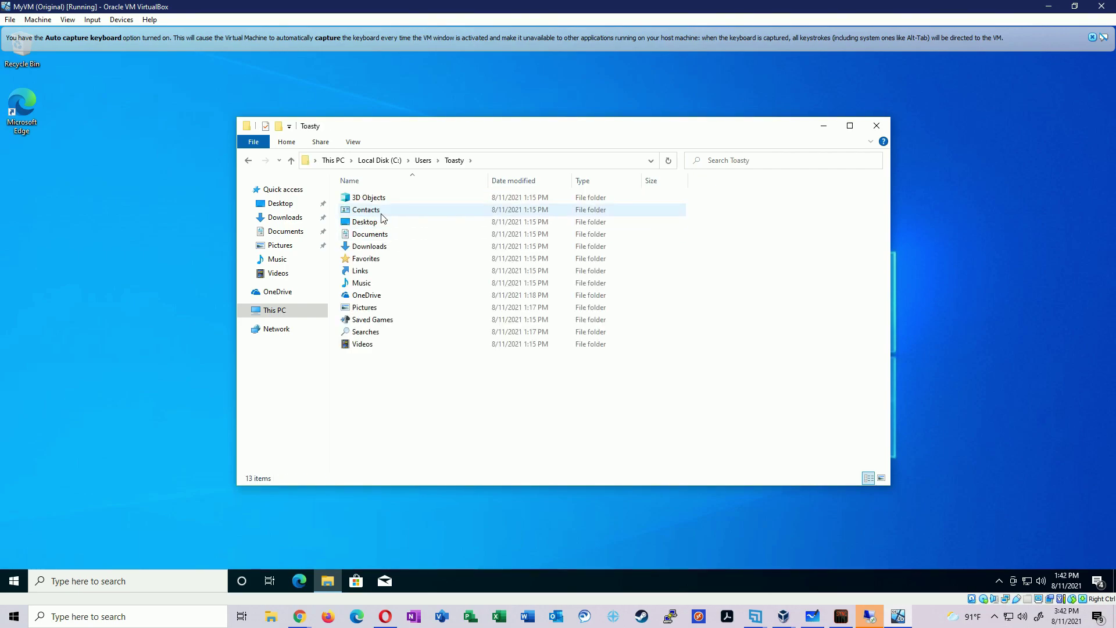
click(877, 125)
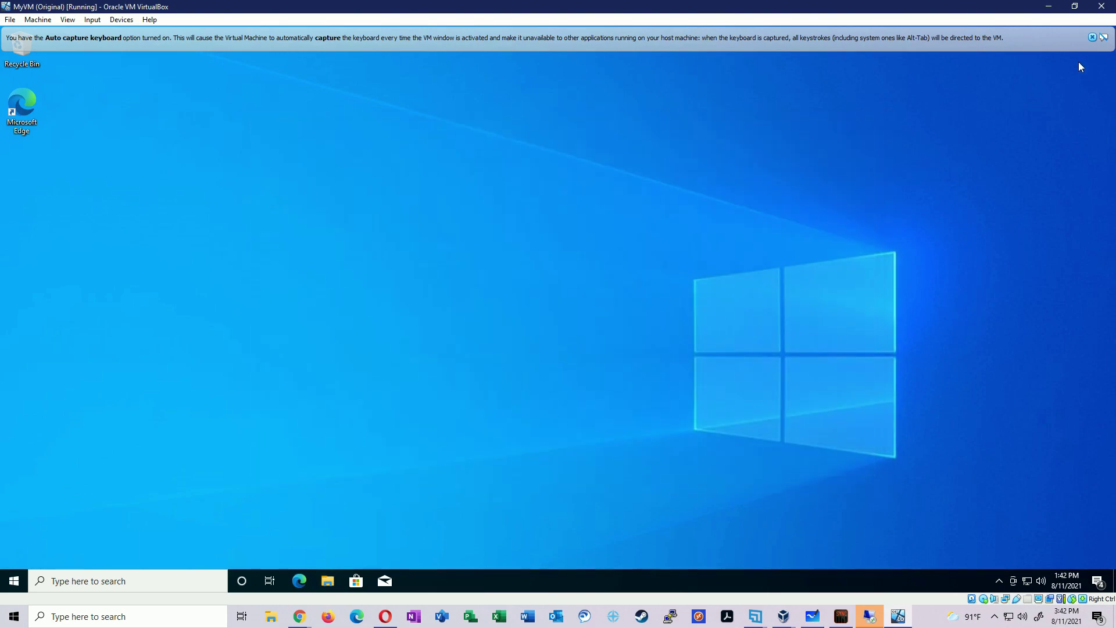
- Dismiss the keyboard capture notice and power off MyVM without restoring the current snapshot
click(1092, 38)
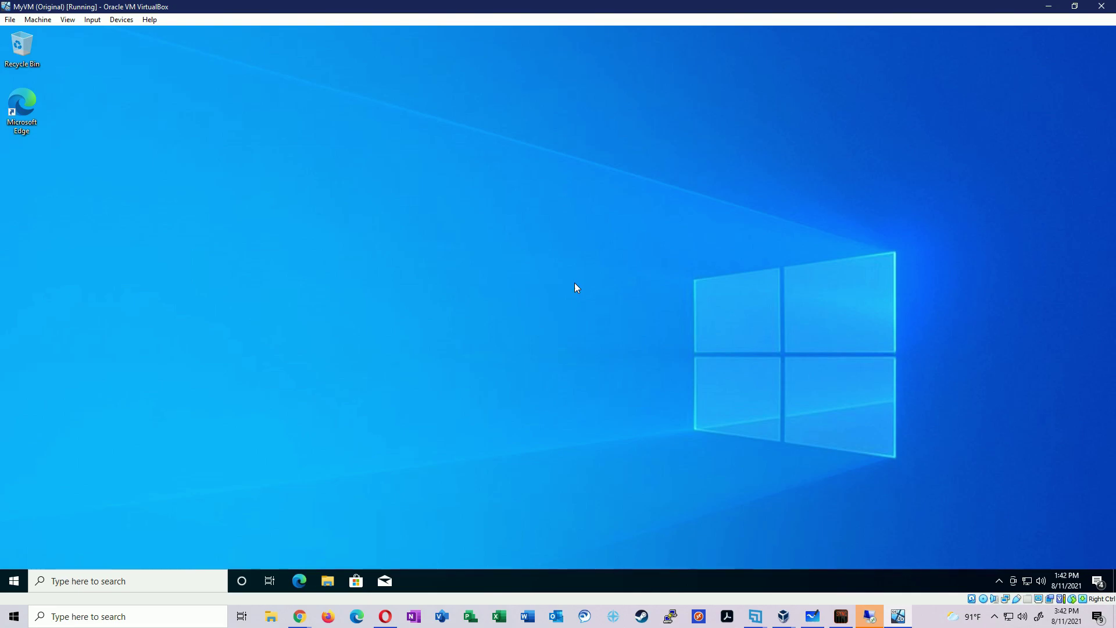
click(1100, 7)
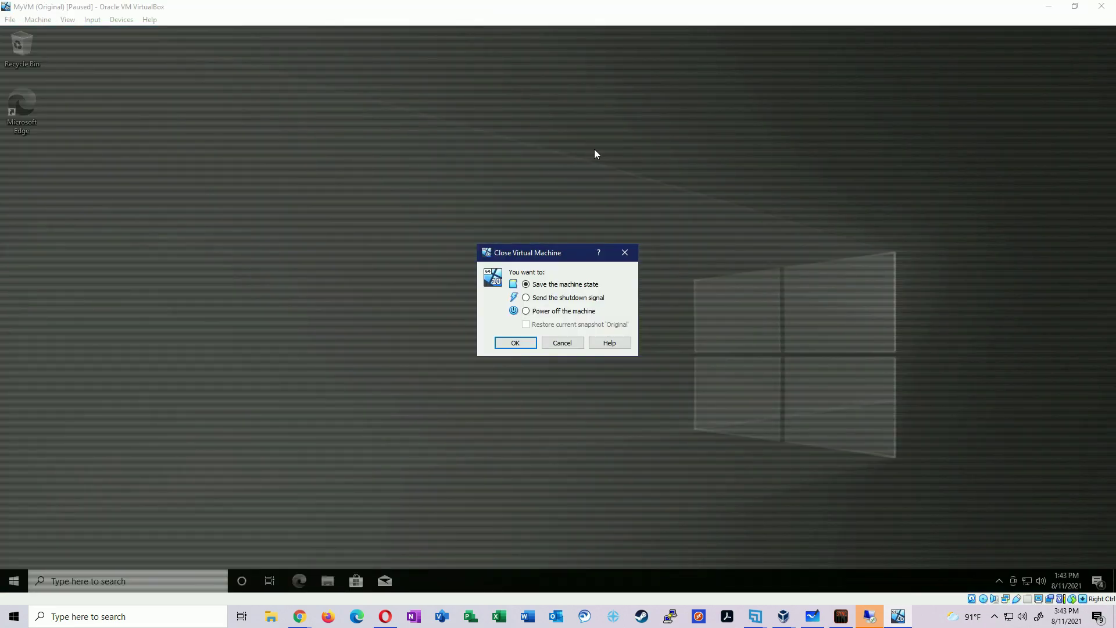
click(526, 311)
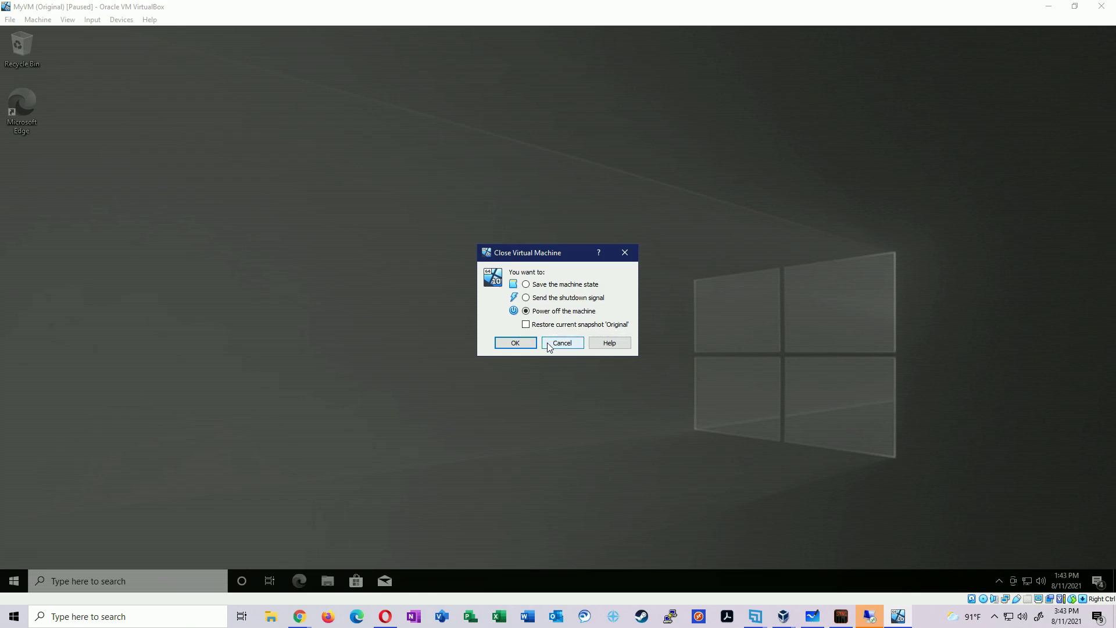
click(516, 347)
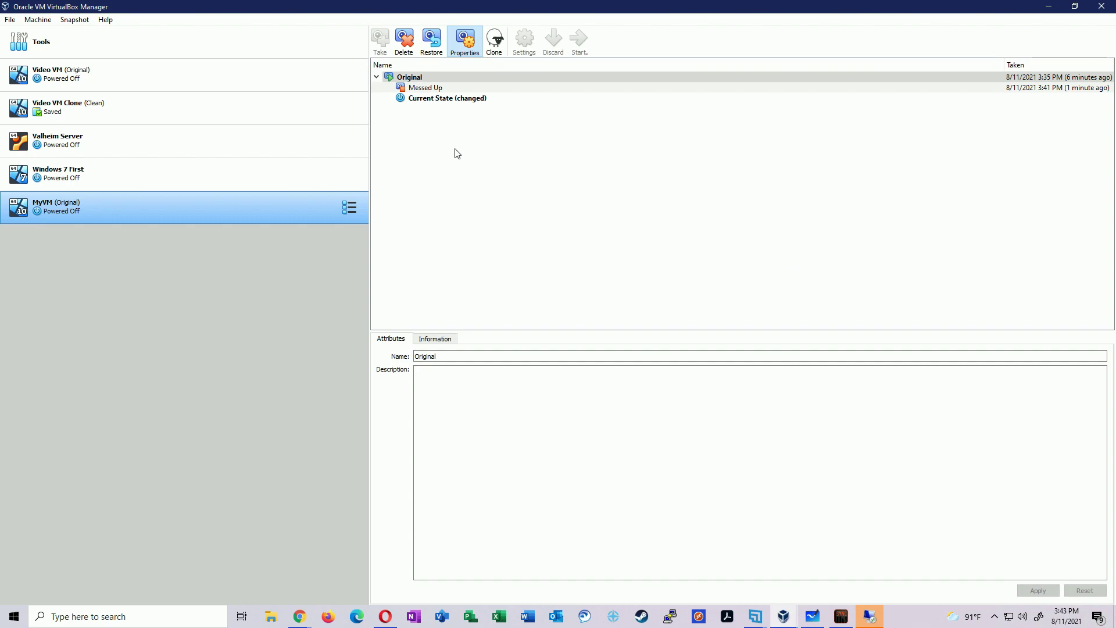
- Restore MyVM's Messed Up snapshot without creating a snapshot of the current state, and start the machine
double_click(431, 89)
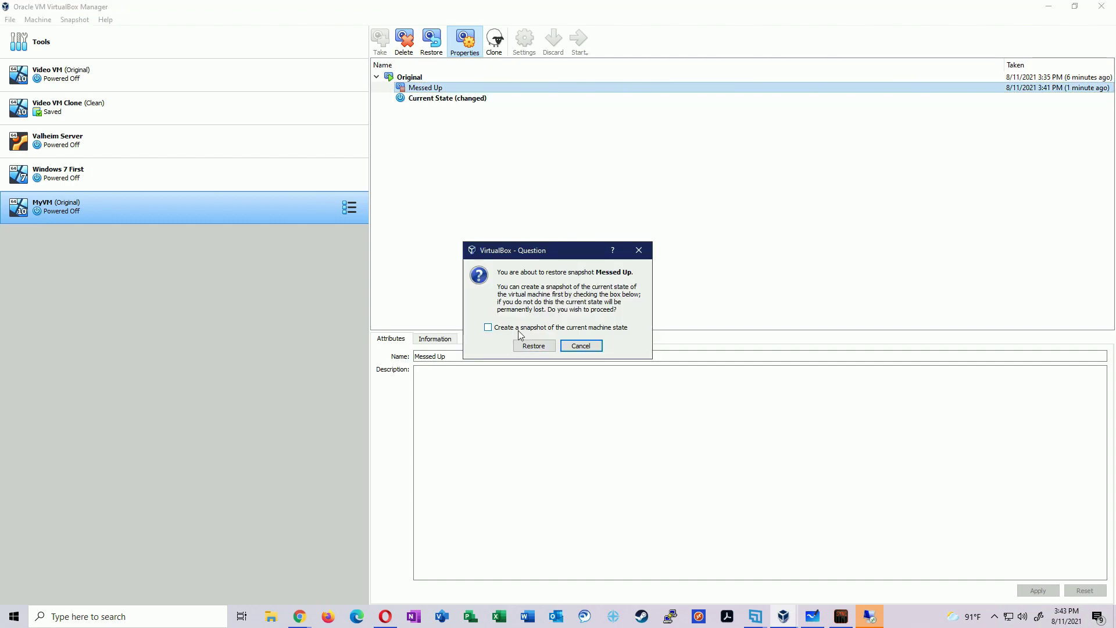
click(530, 346)
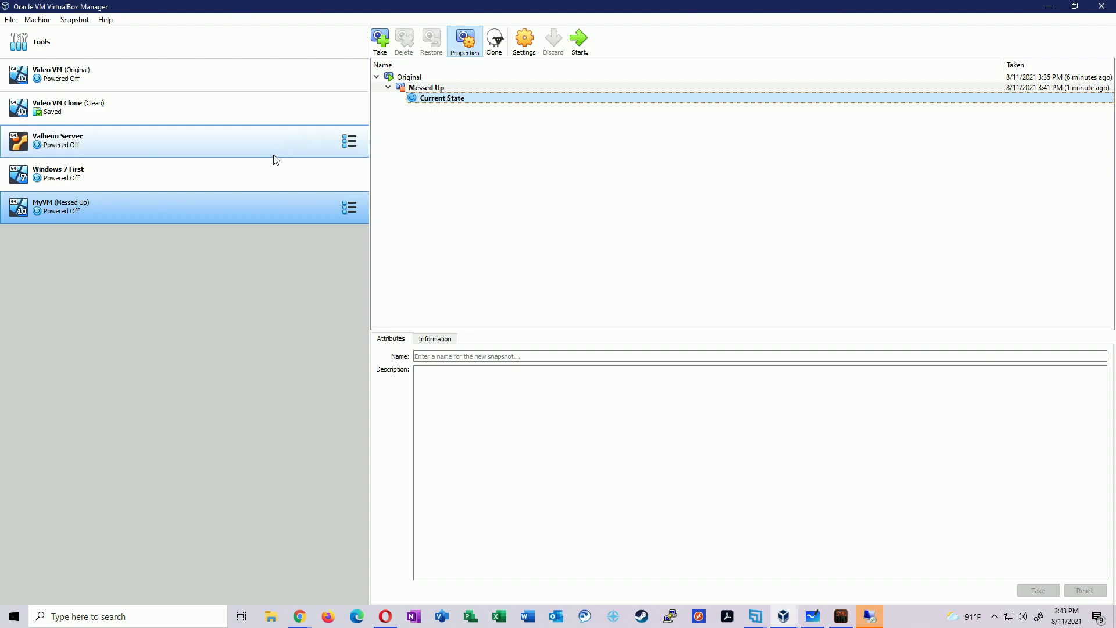
click(41, 207)
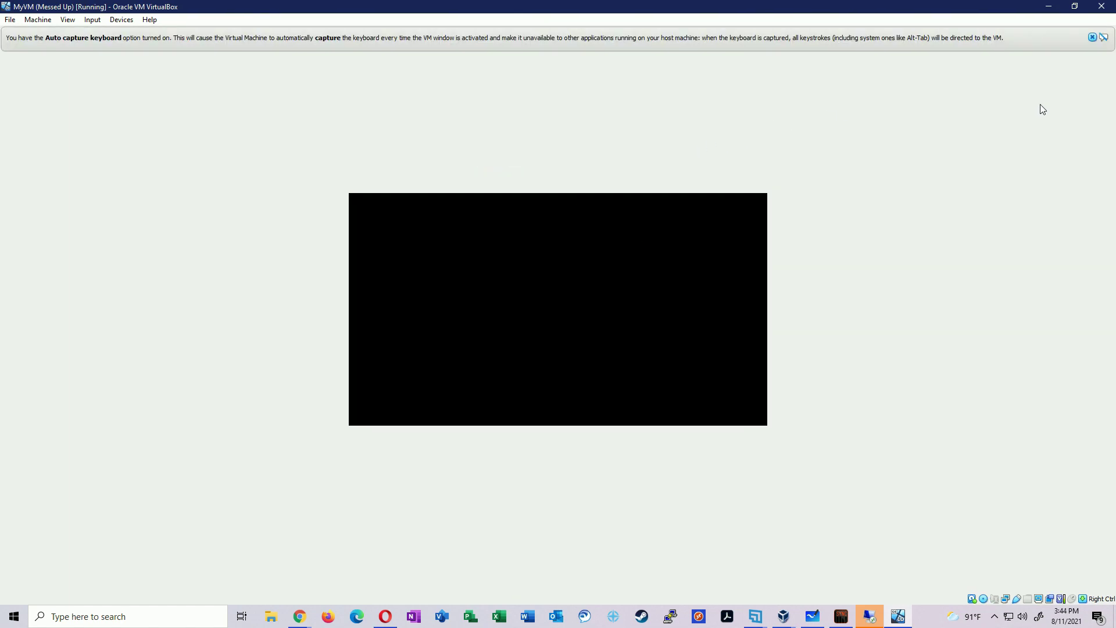
click(1092, 38)
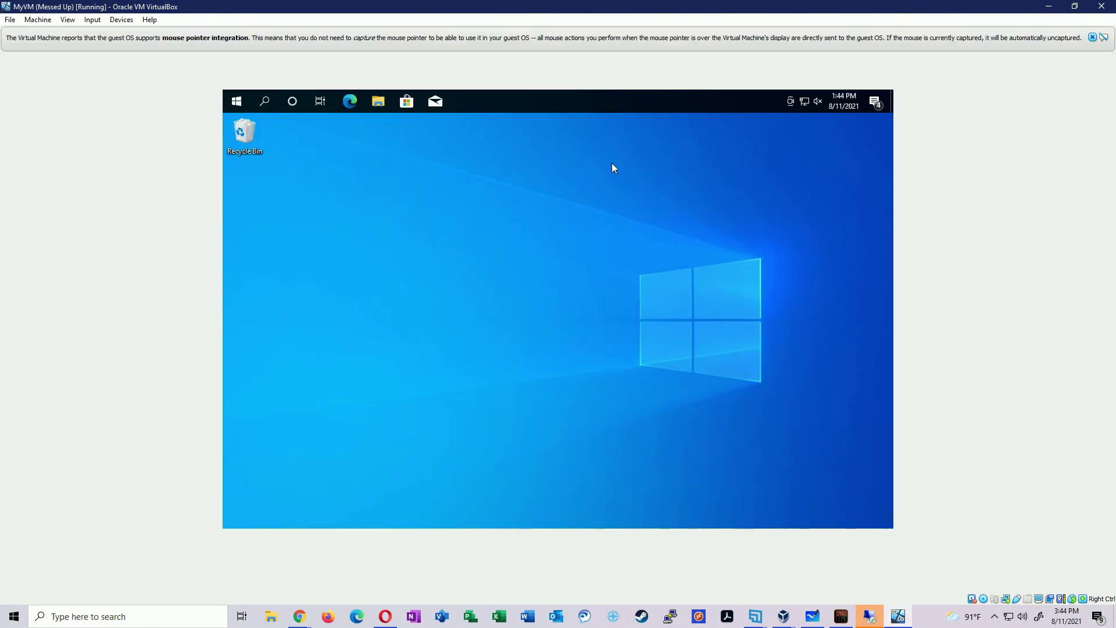
- Examine the user's profile folder under Users in the guest for the missing folders and close File Explorer
click(378, 101)
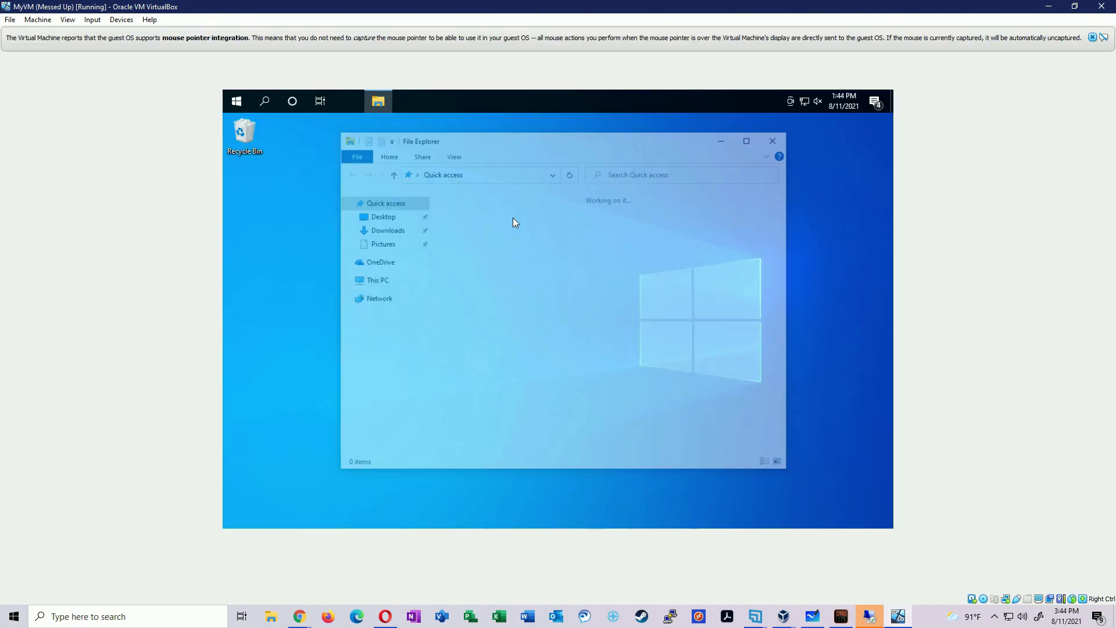
double_click(459, 245)
double_click(460, 210)
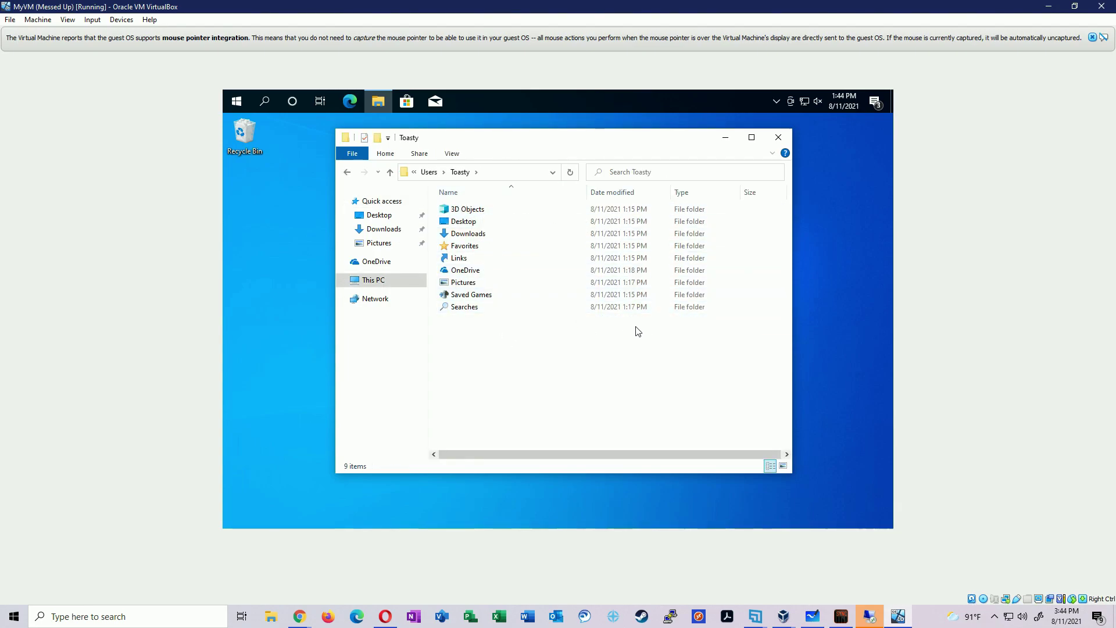
click(778, 138)
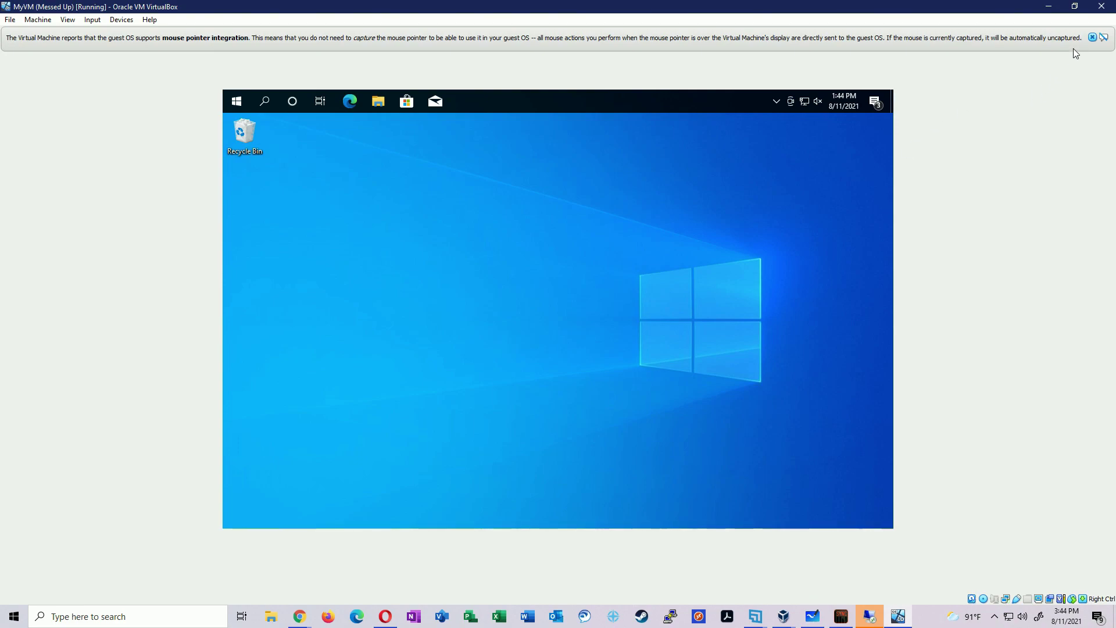
- Power off MyVM without restoring the current snapshot Messed Up, returning to its snapshot list
click(1101, 7)
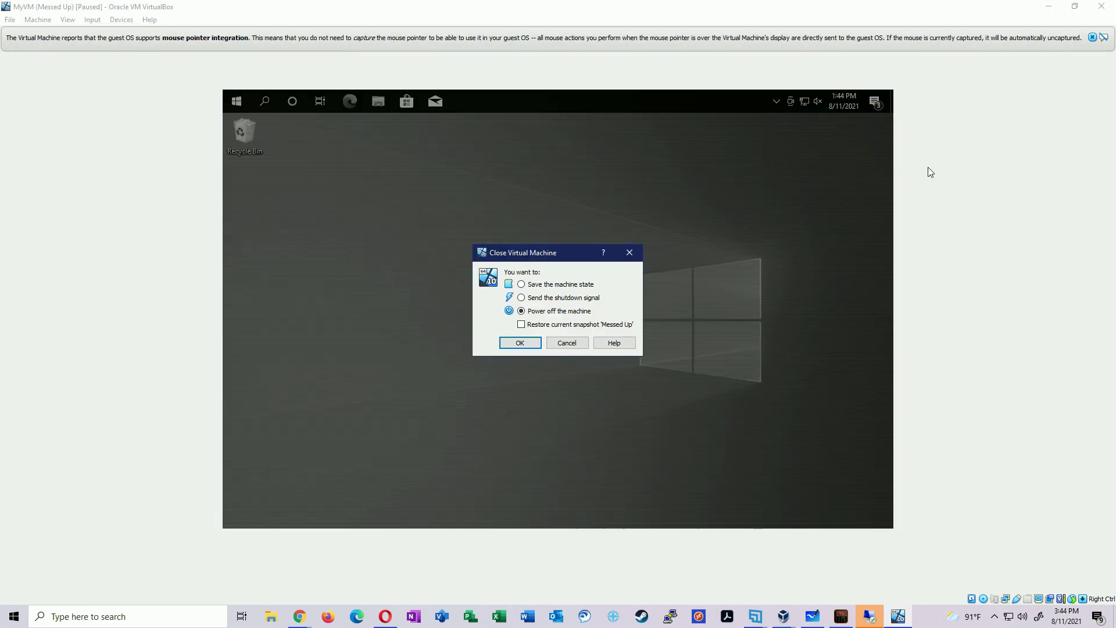
click(536, 343)
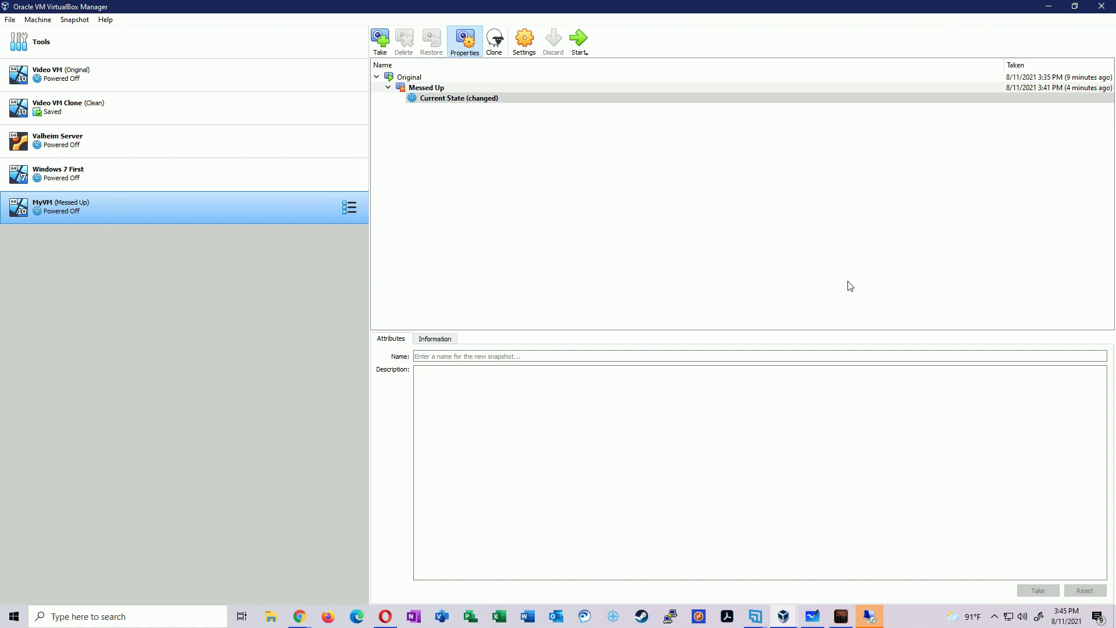
click(825, 292)
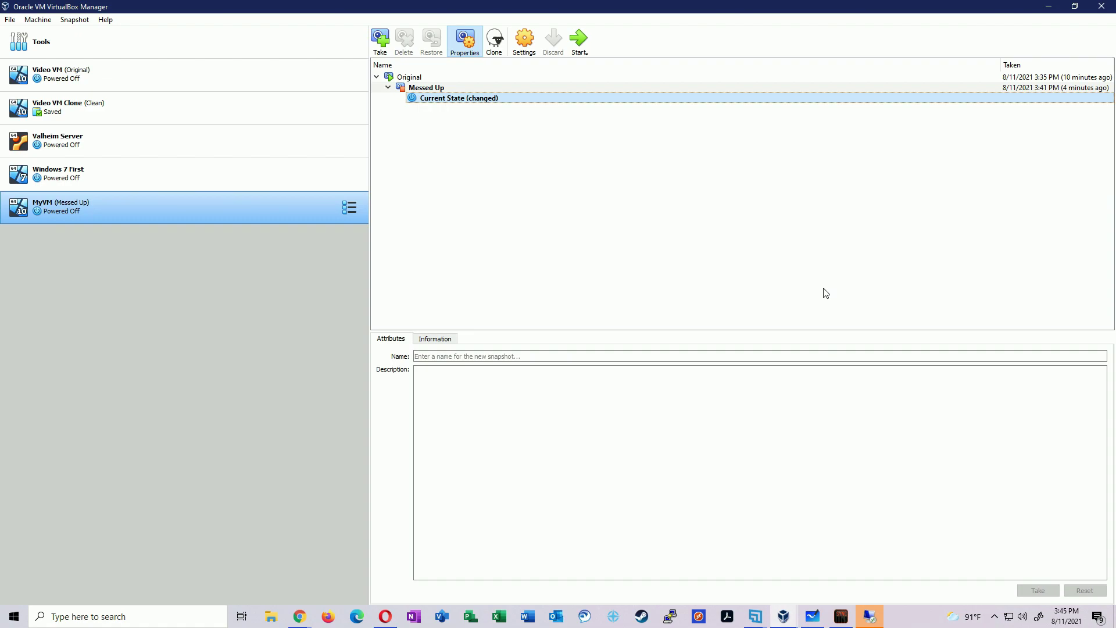